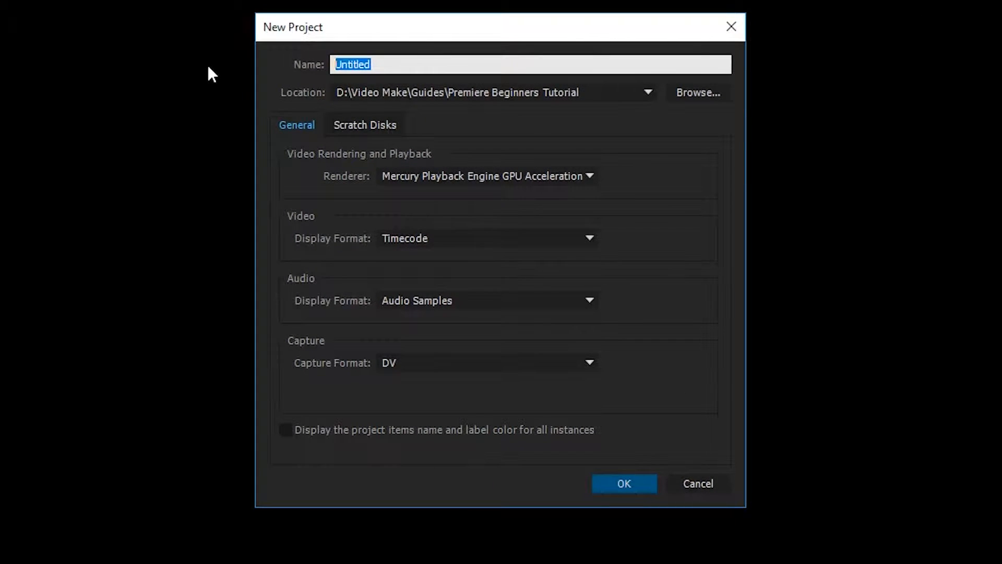
Create a new project named Tutorial in the Premiere Beginners Tutorial folder, overwriting the existing project of that name
type("Tutorial")
left_click(615, 94)
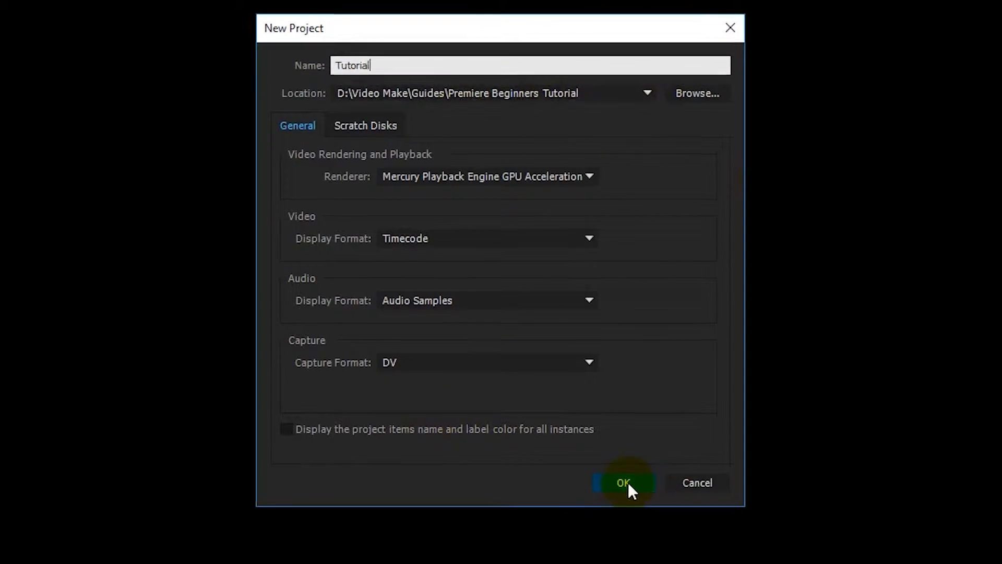
left_click(624, 482)
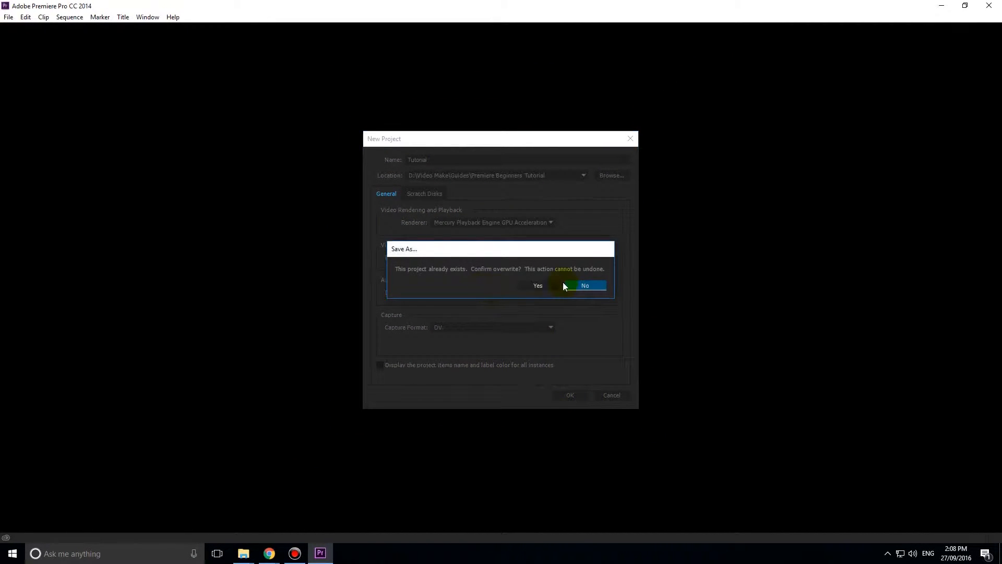
left_click(541, 284)
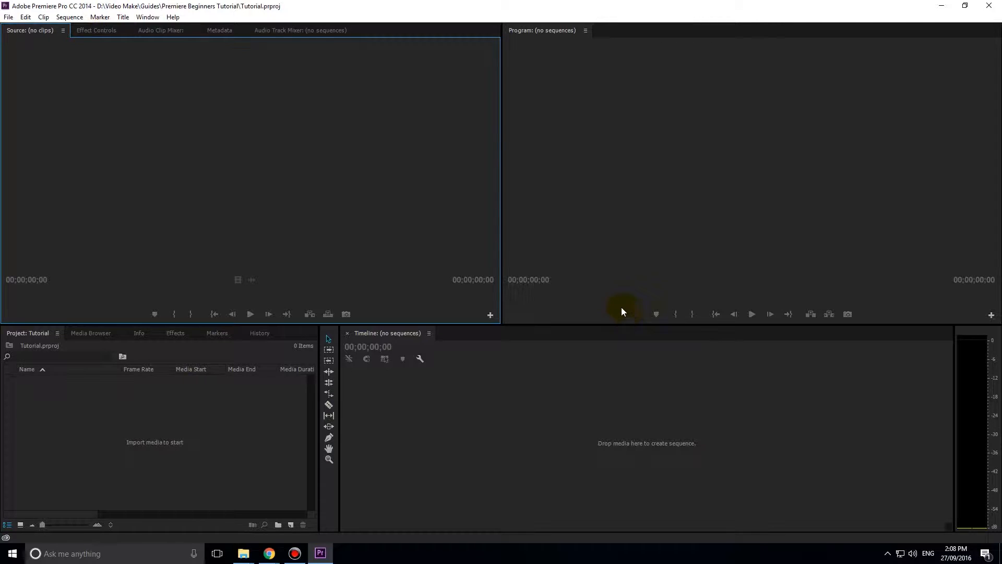
left_click(604, 261)
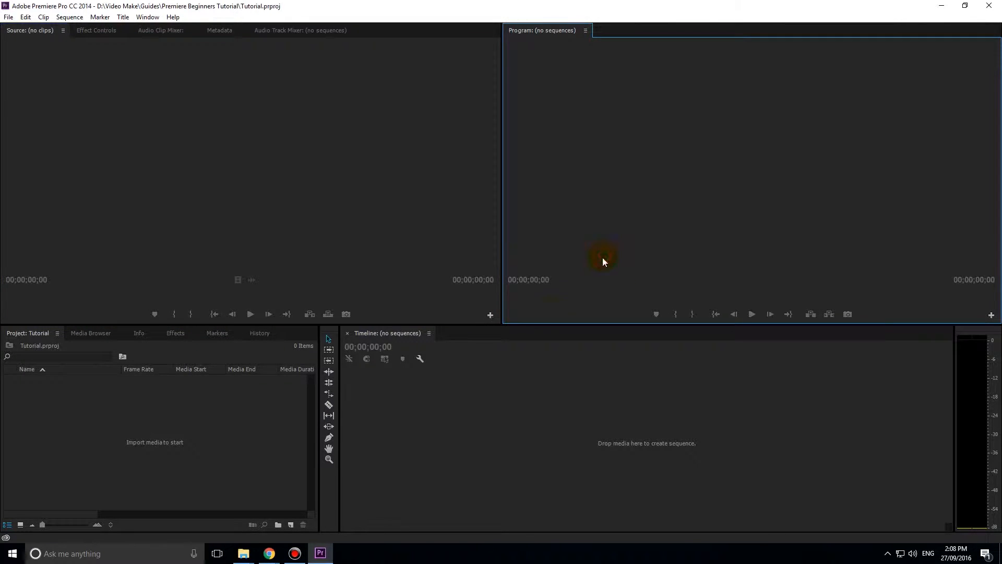
left_click(503, 387)
left_click(230, 408)
left_click(227, 249)
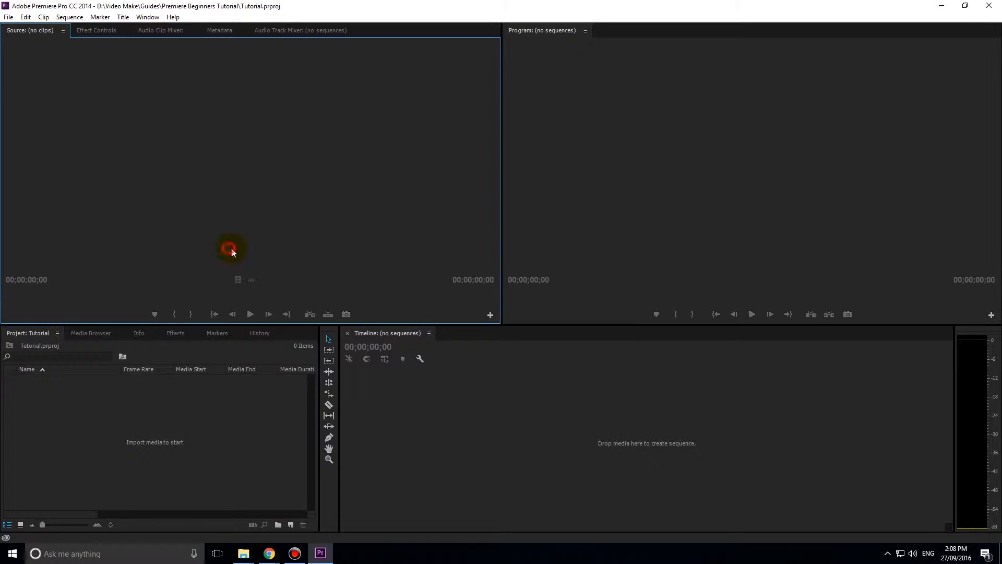
left_click(556, 252)
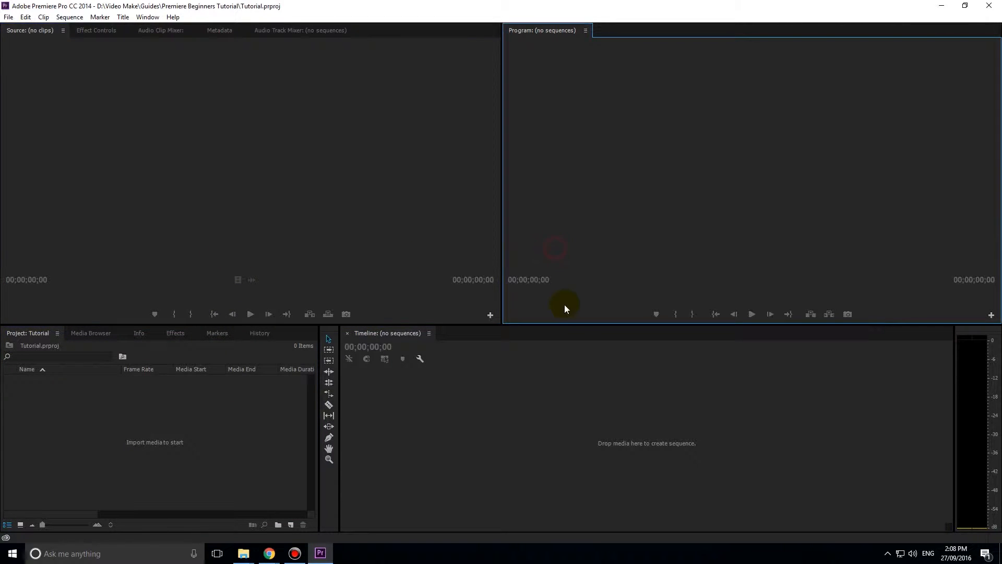
left_click(305, 235)
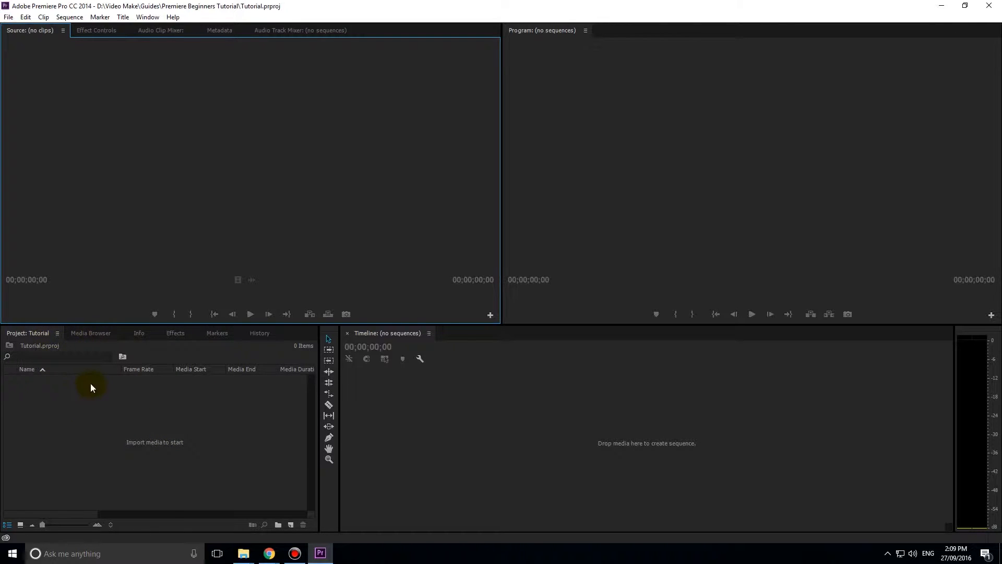
Import the two forest clips and Lake.mp4 from the Premiere Beginners Tutorial folder into the project
left_click(84, 334)
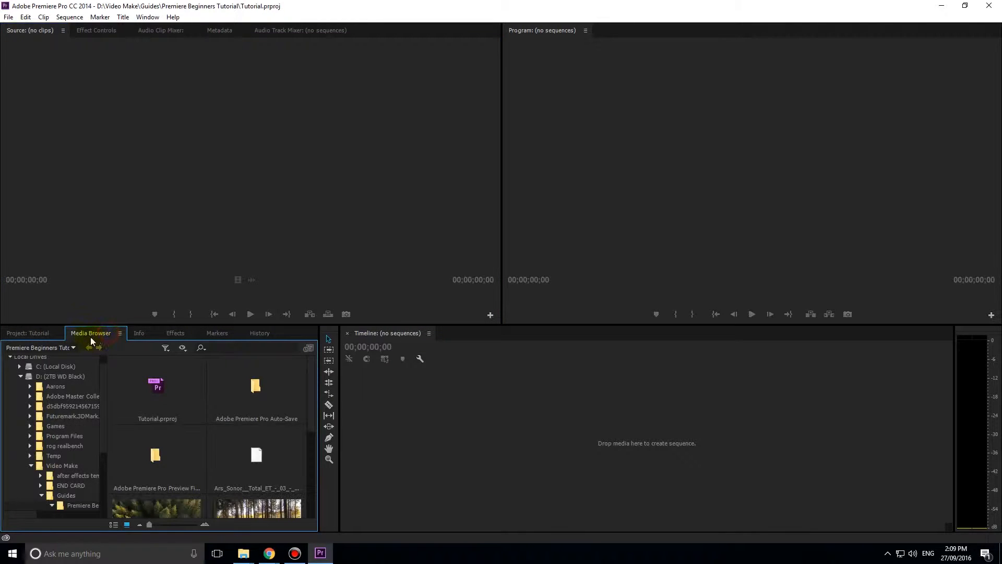
left_click_drag(312, 411, 315, 458)
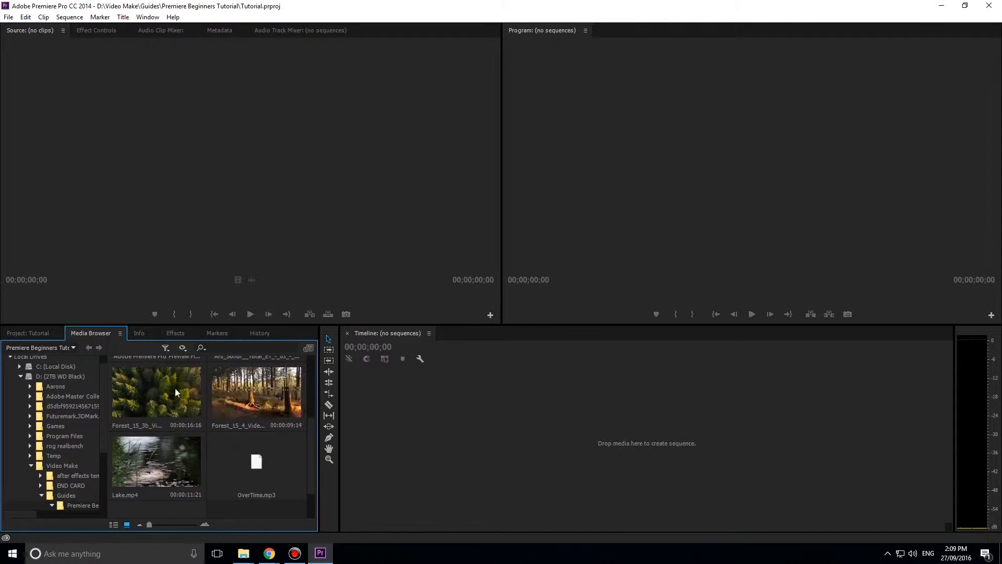
left_click(154, 386)
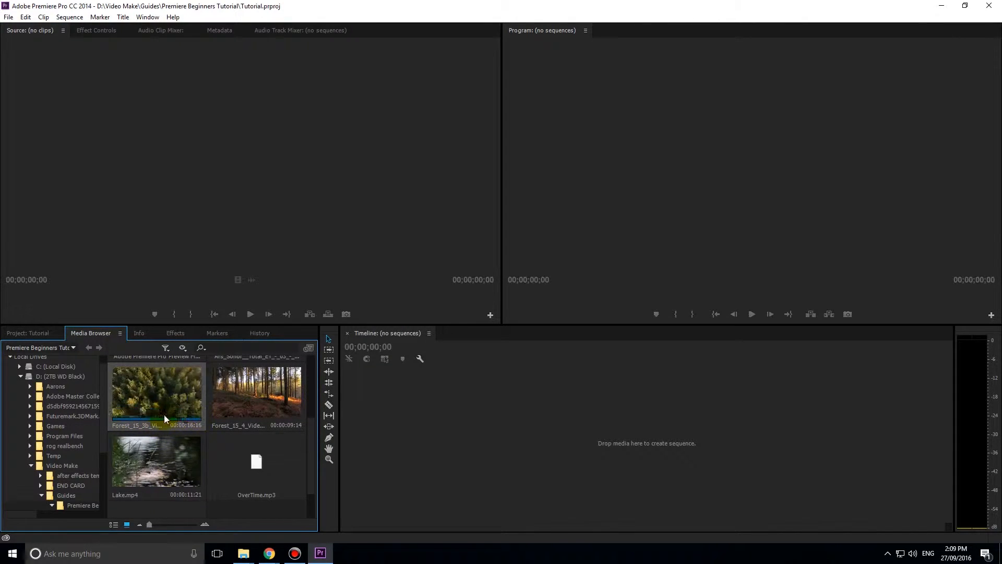
left_click(253, 425)
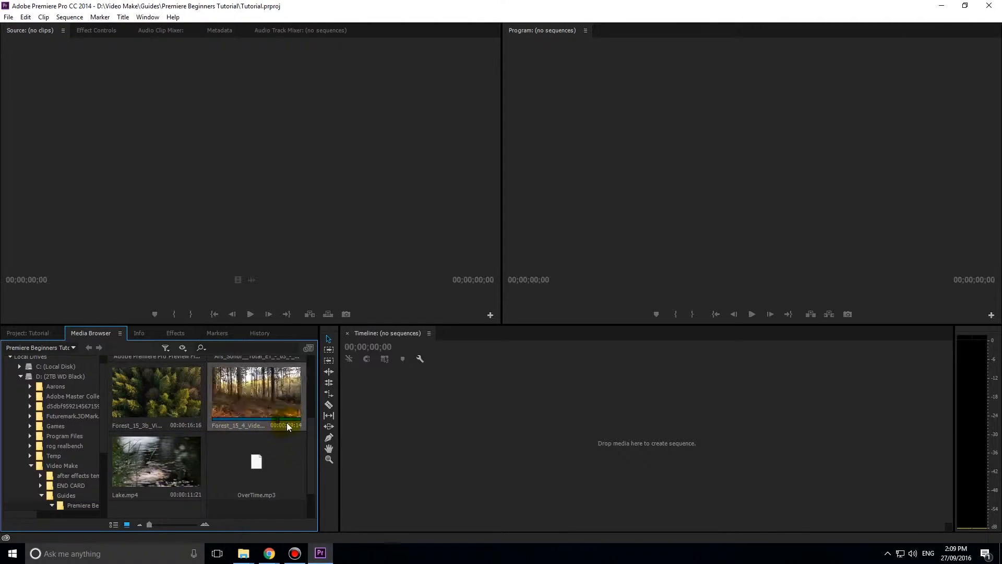
left_click(145, 473)
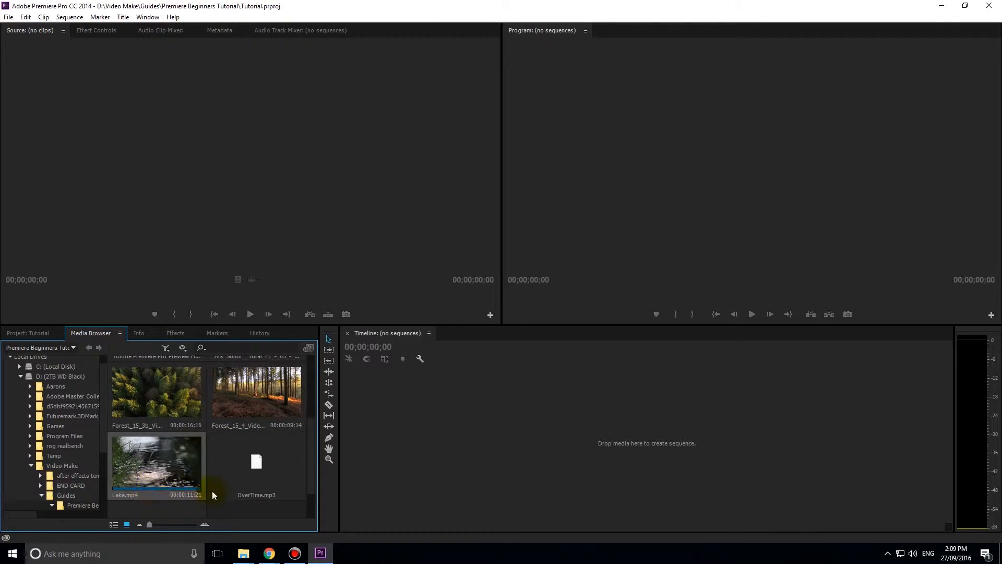
left_click(164, 410)
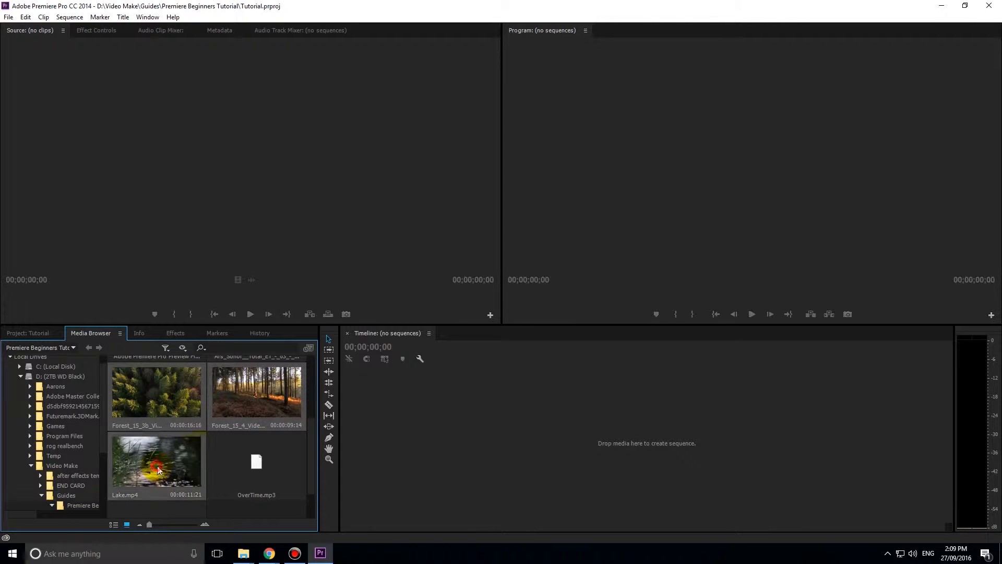
right_click(141, 386)
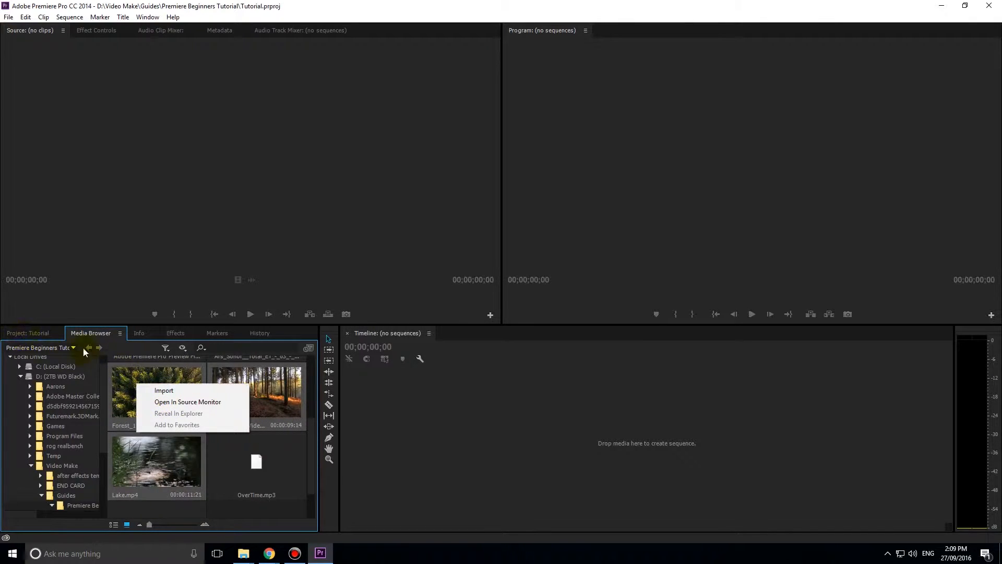
left_click(166, 394)
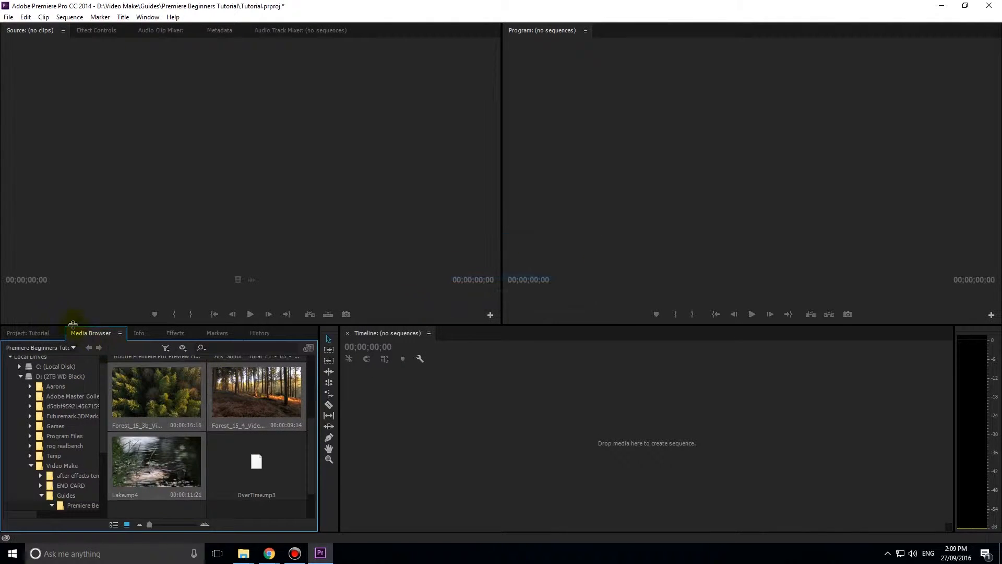
Preview each of the three imported clips in the Source monitor, playing a few seconds of each
left_click(24, 333)
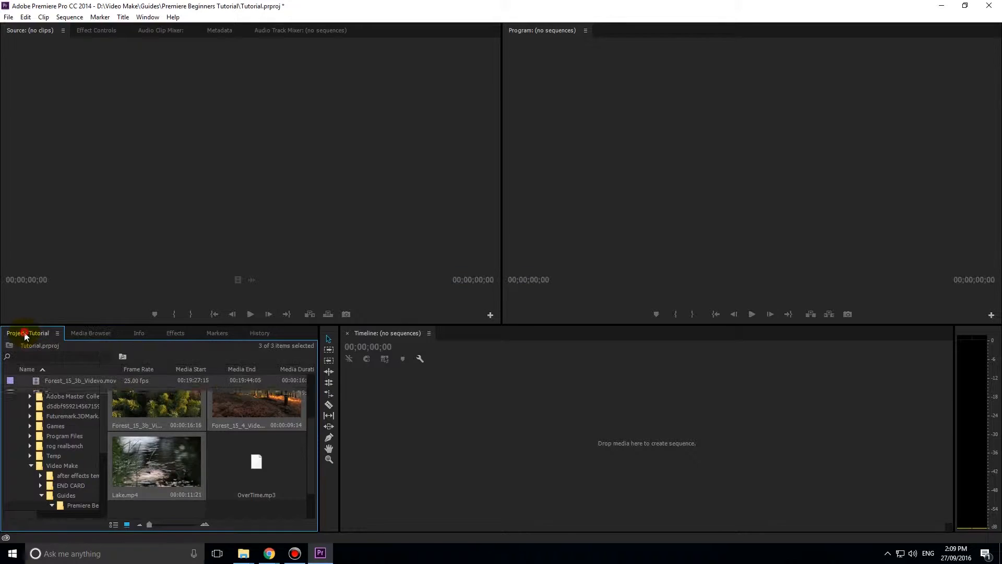
double_click(67, 383)
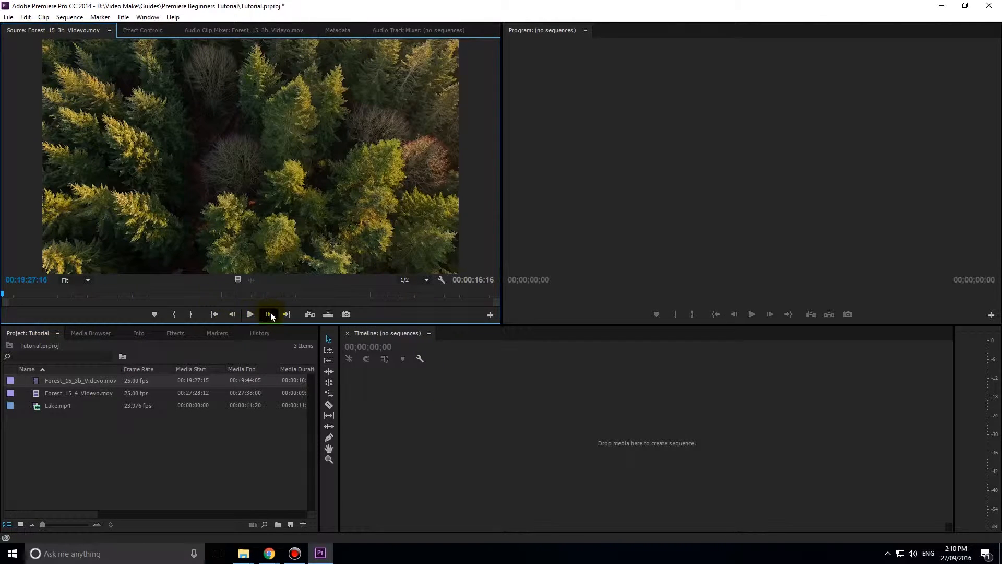
left_click(250, 313)
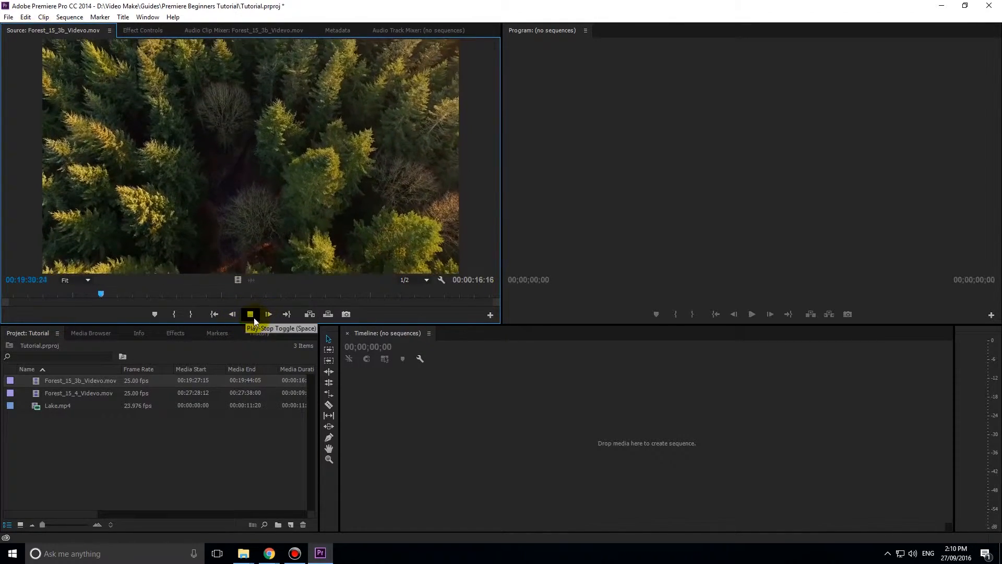
left_click(252, 314)
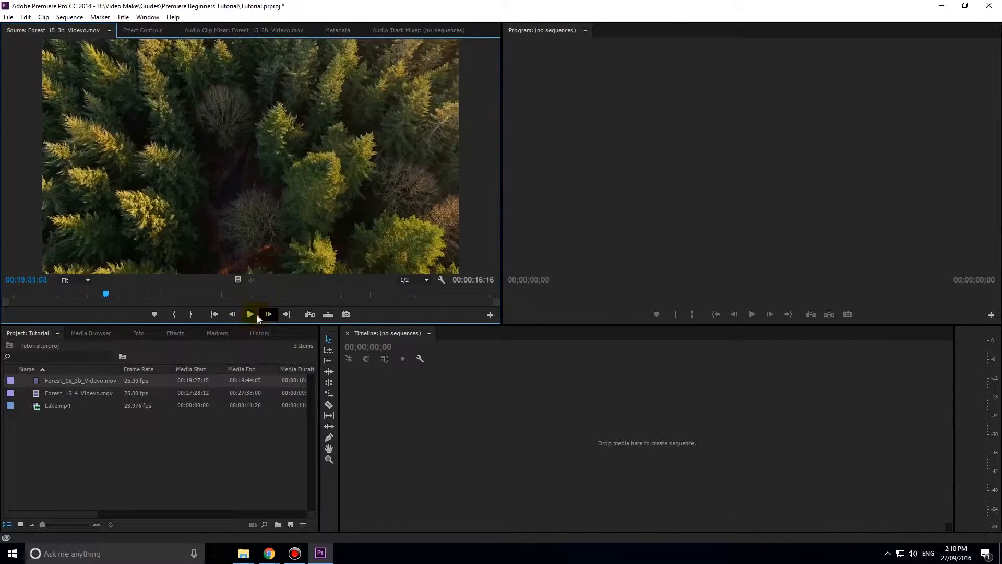
double_click(87, 397)
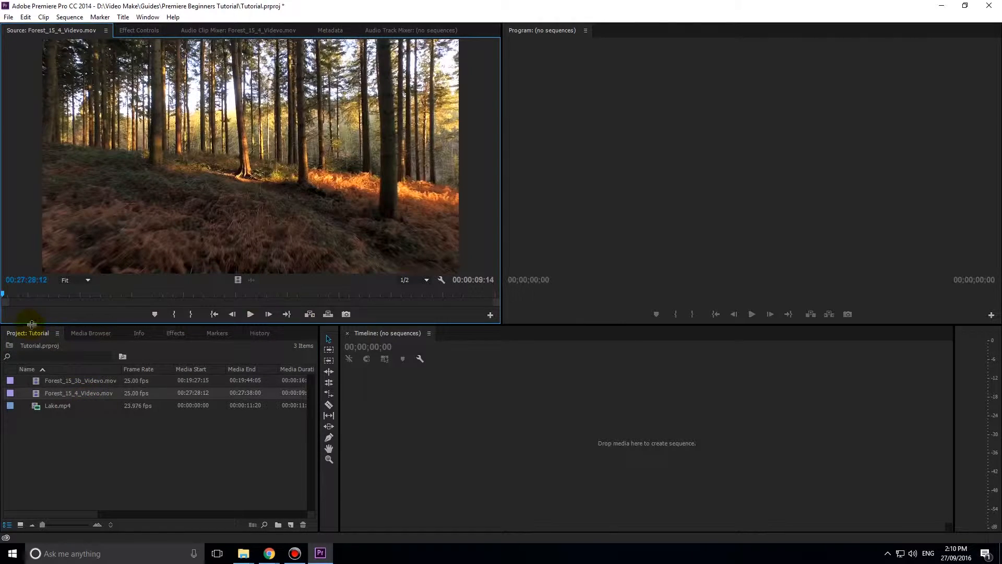
left_click(251, 315)
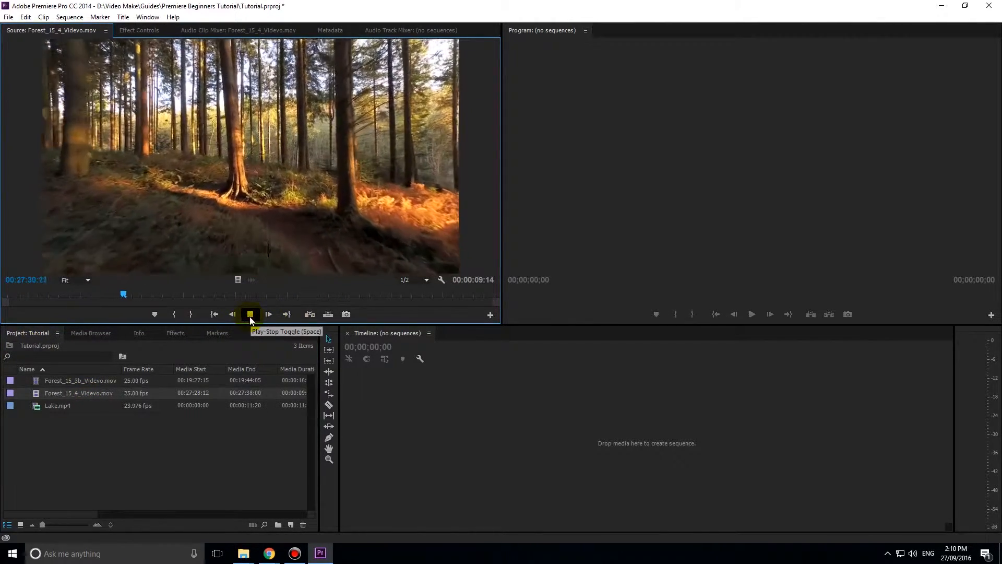
left_click(250, 316)
double_click(61, 406)
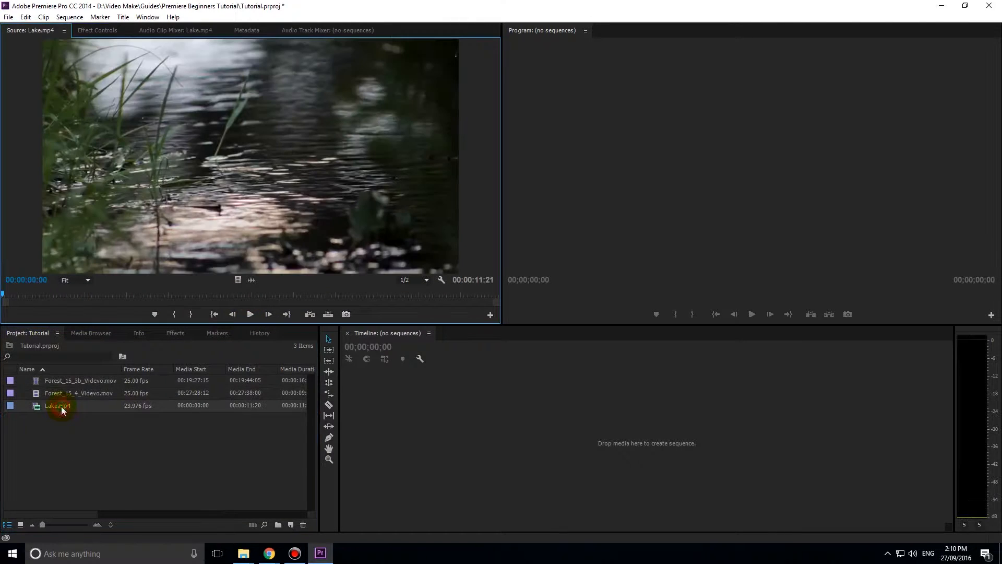
left_click(248, 316)
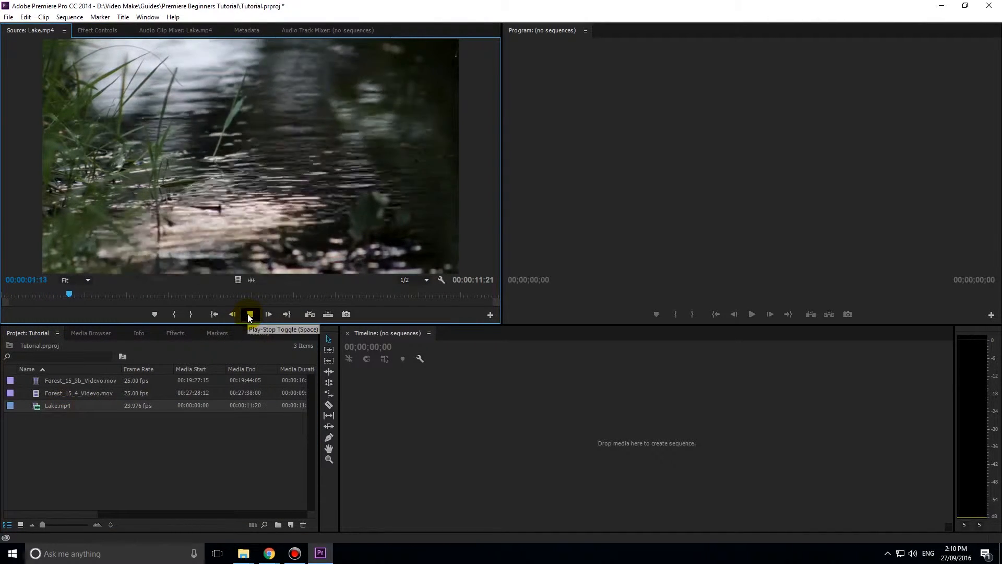
left_click(249, 315)
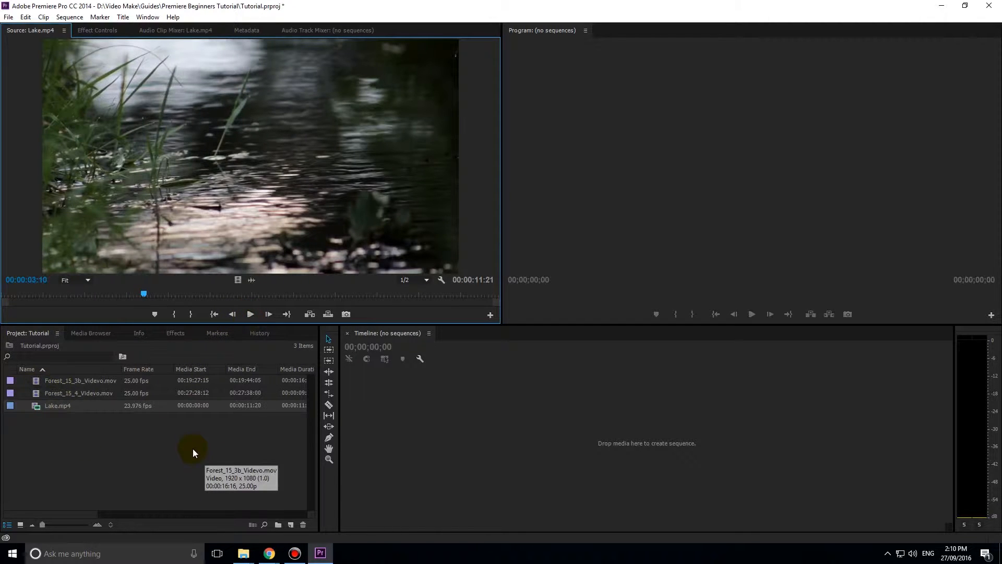
Create a sequence from Forest_15_3b_Videvo.mov on the empty timeline and play part of it in the Program monitor
left_click(73, 380)
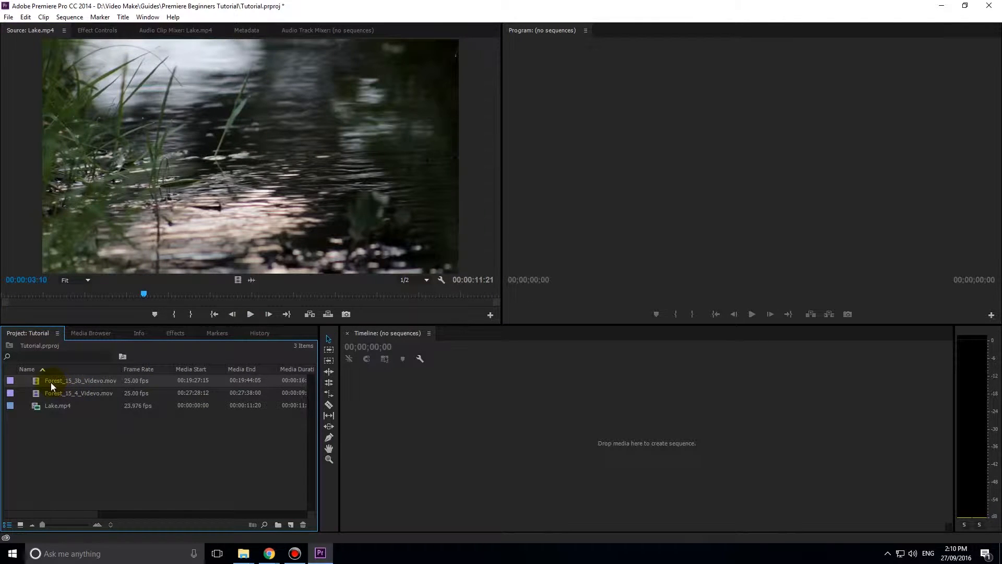
left_click_drag(56, 385, 381, 419)
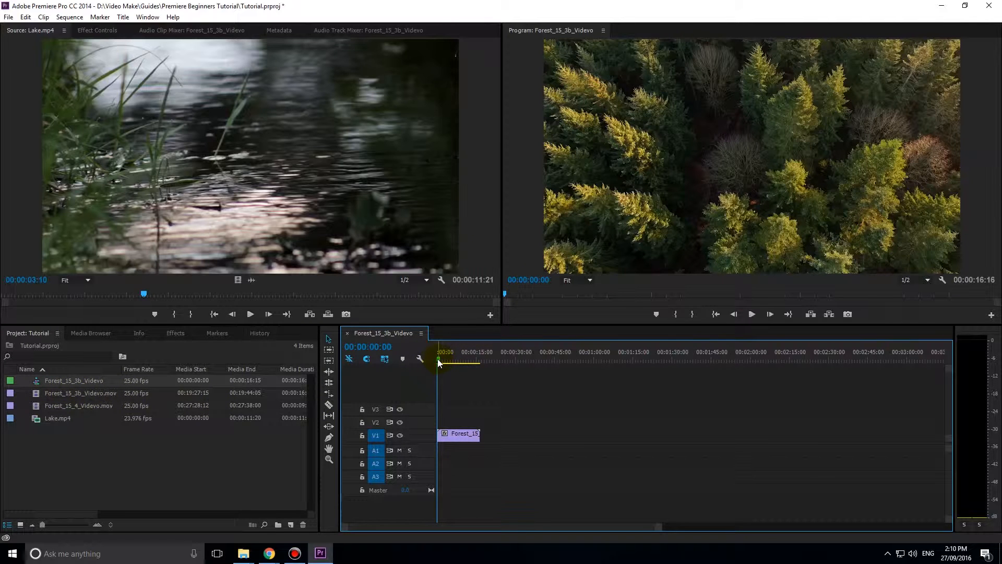
left_click_drag(438, 359, 461, 365)
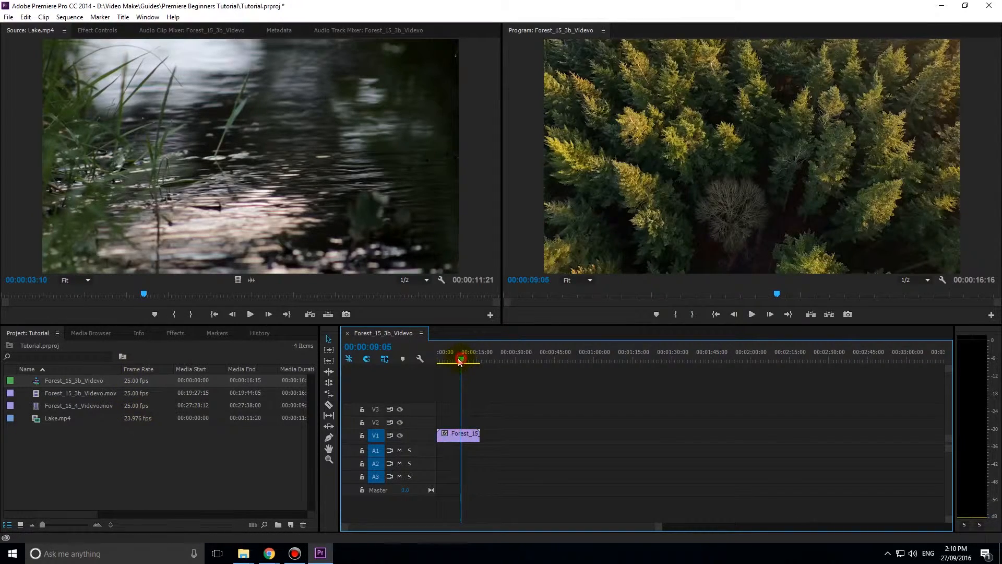
left_click_drag(459, 359, 433, 357)
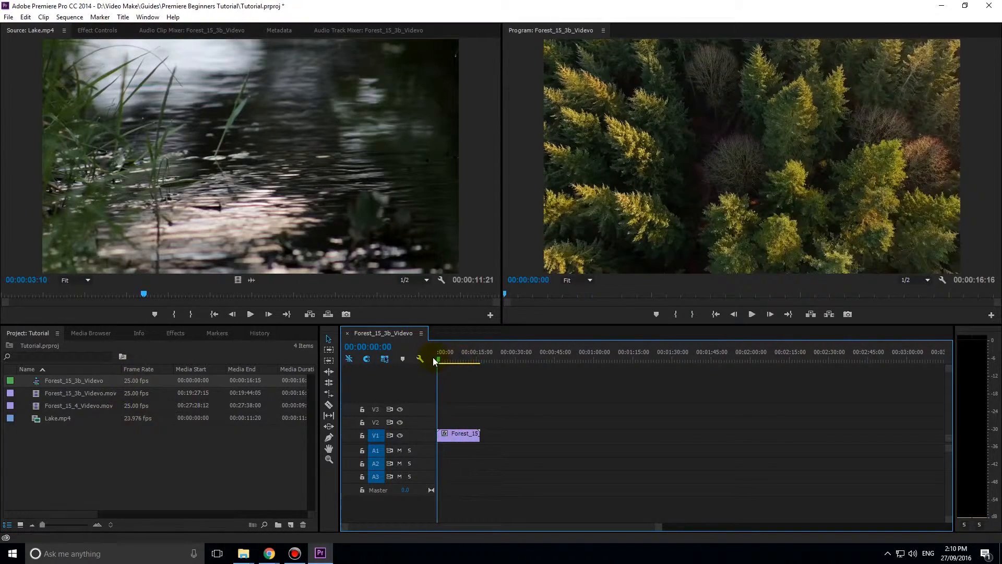
left_click(752, 314)
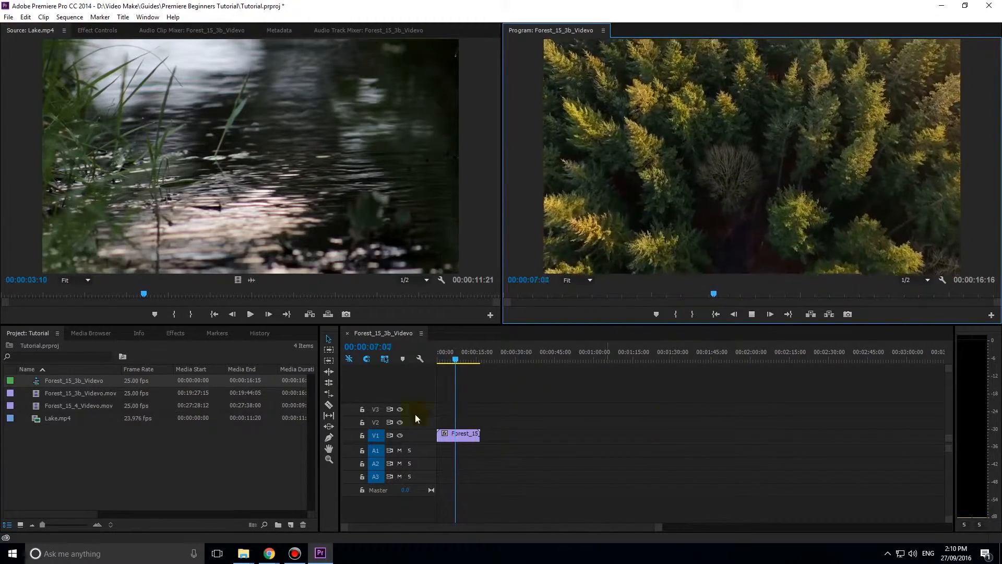
left_click(755, 310)
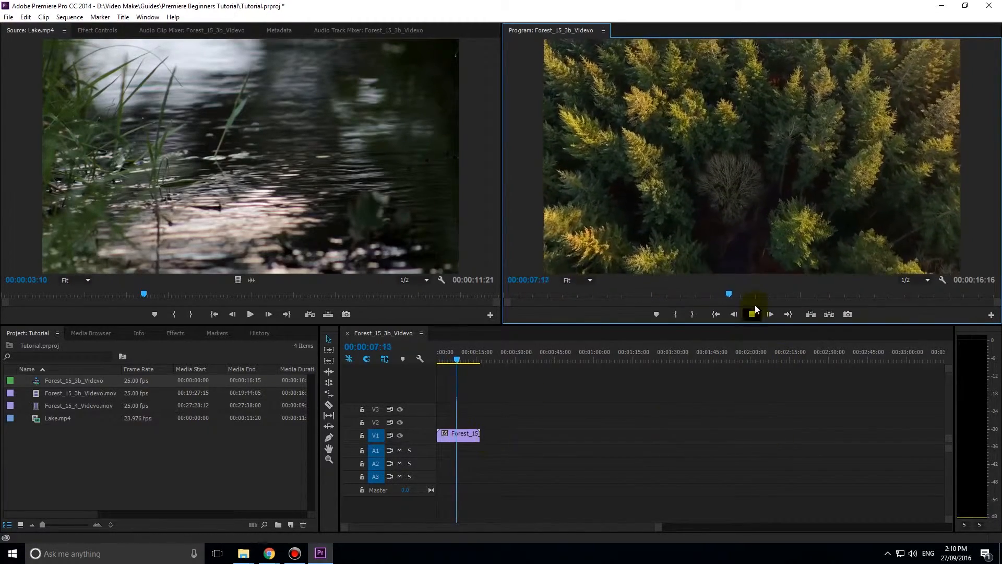
Place Forest_15_4_Videvo.mov on video track V1 after the first forest clip, leaving a gap between them
left_click(78, 393)
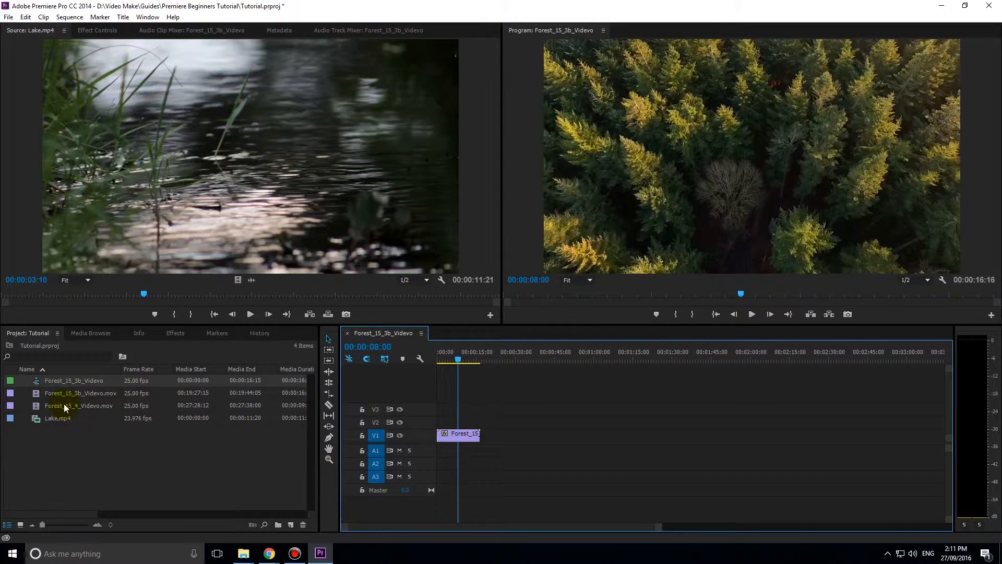
left_click_drag(64, 408, 547, 439)
left_click_drag(515, 441, 511, 439)
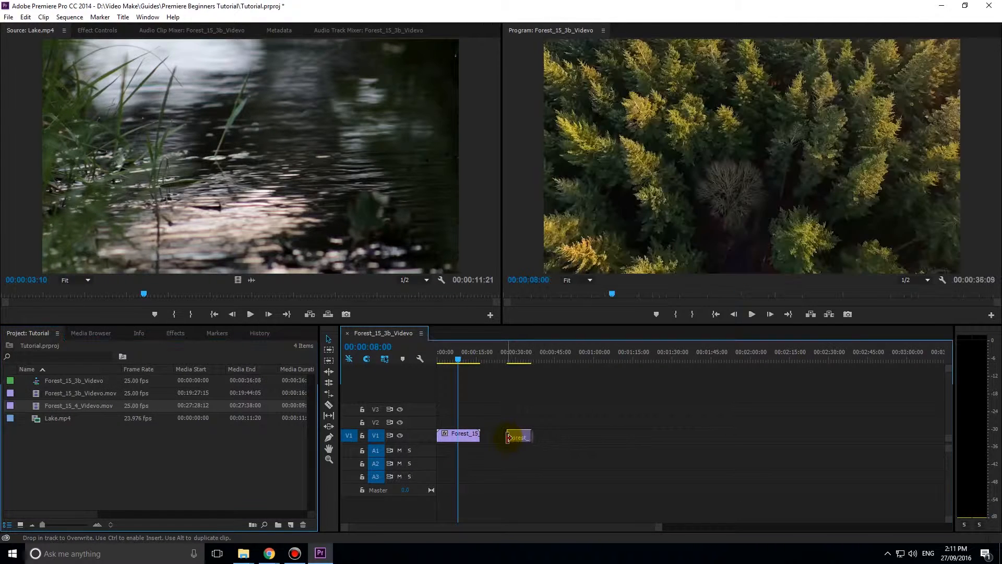
left_click(446, 439)
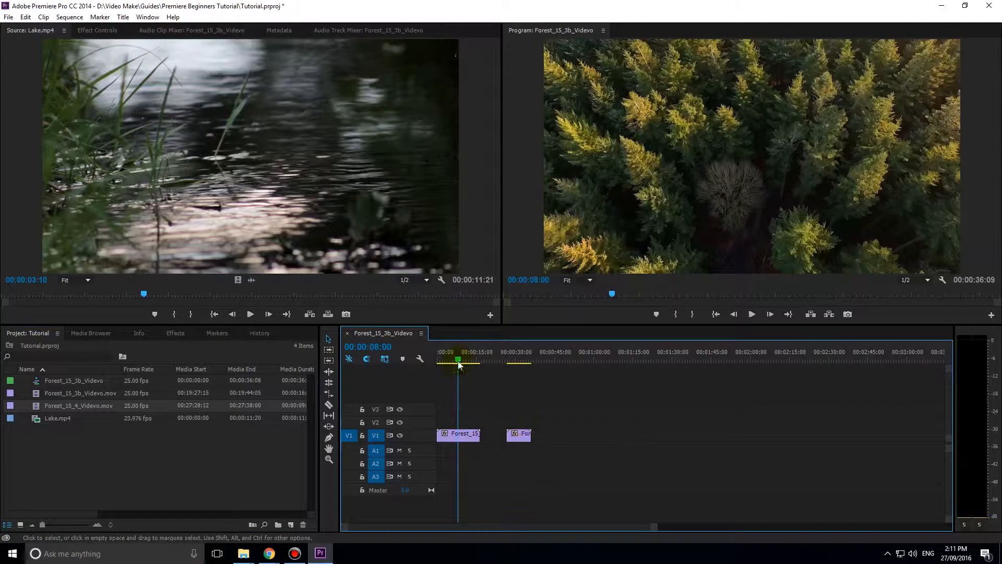
Ripple delete the gap between the two forest clips on video track V1
mouse_move(458, 360)
left_mouse_down()
mouse_move(518, 370)
mouse_move(469, 371)
left_mouse_up()
scroll(492, 438, "up", 3, "alt")
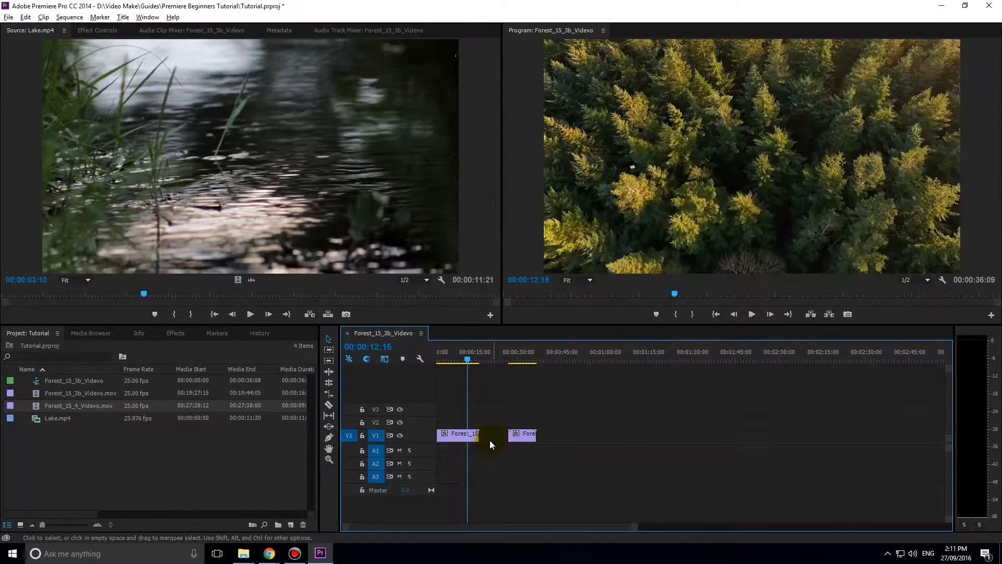
scroll(487, 442, "up", 1, "alt")
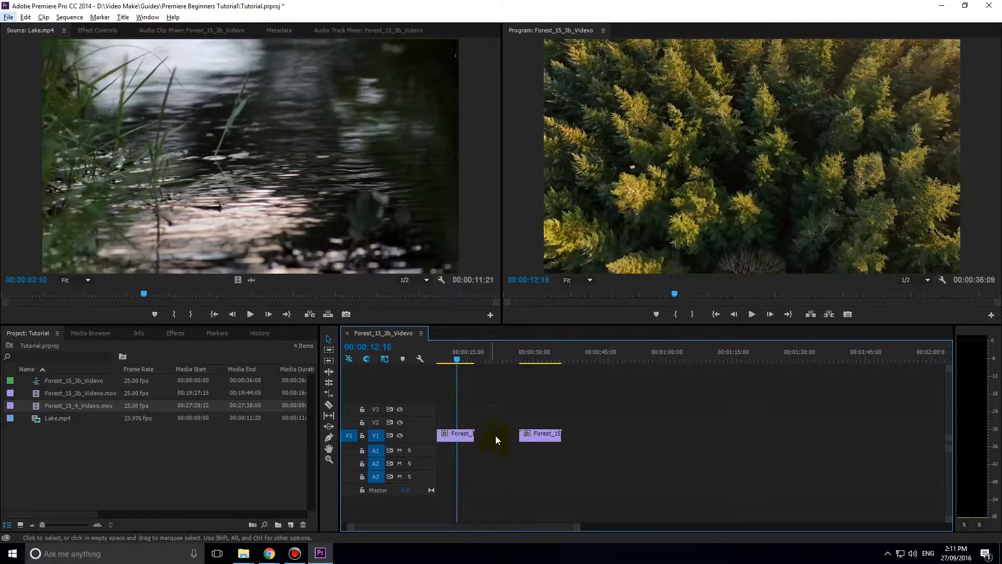
right_click(493, 436)
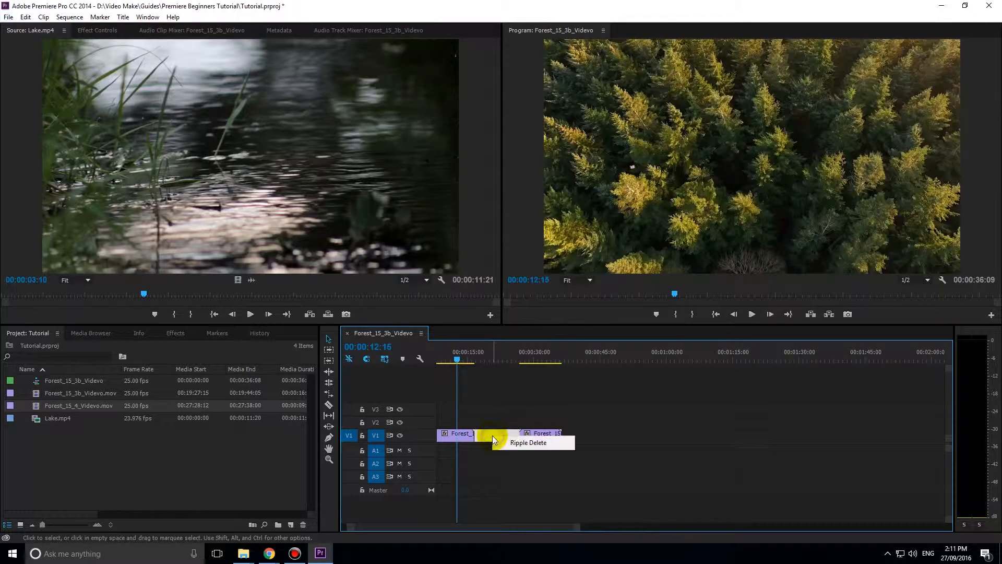
left_click(520, 444)
Play across the cut between the two forest clips and scrub through the first clip
mouse_move(474, 361)
left_mouse_down()
mouse_move(432, 358)
mouse_move(482, 361)
left_mouse_up()
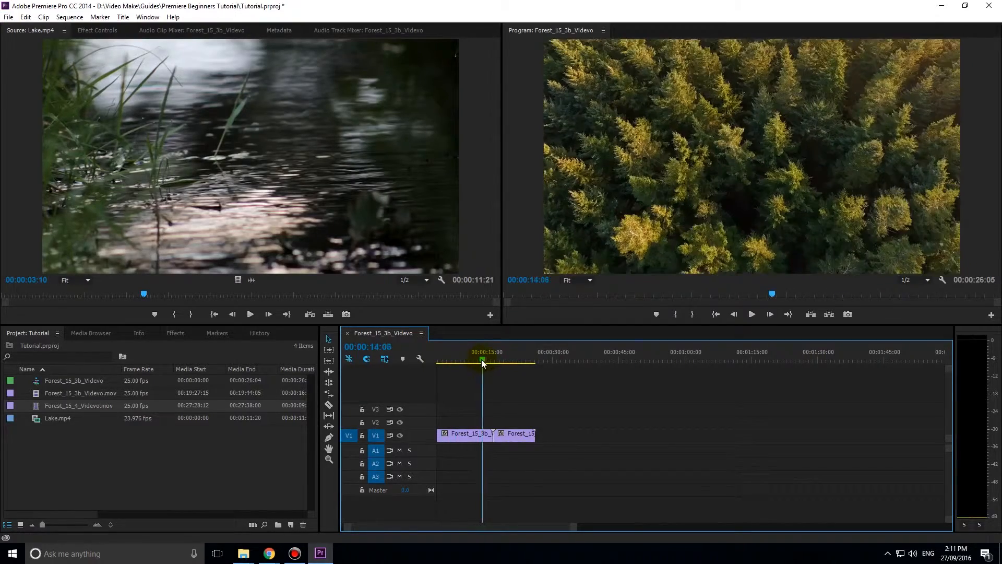
left_click(752, 315)
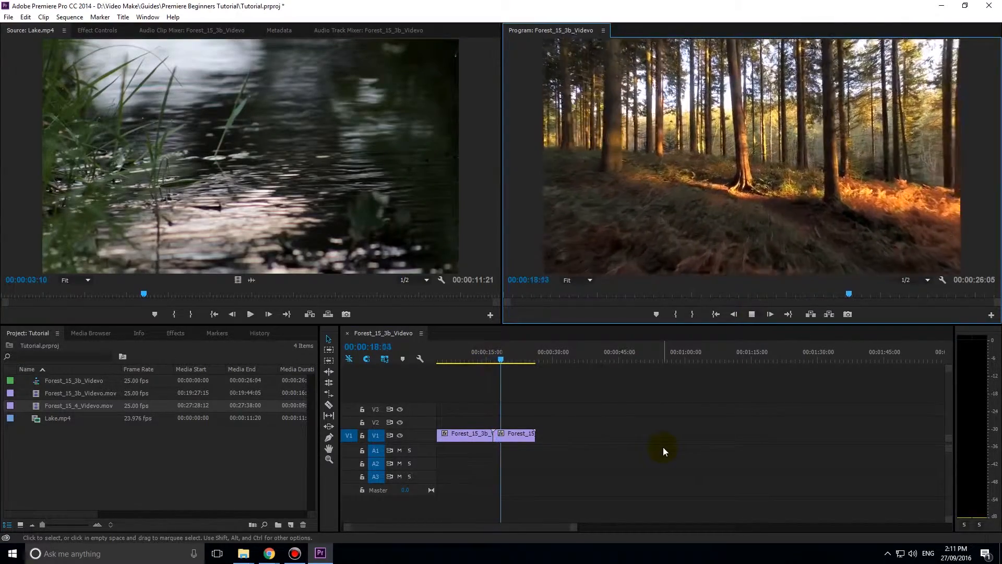
key("space")
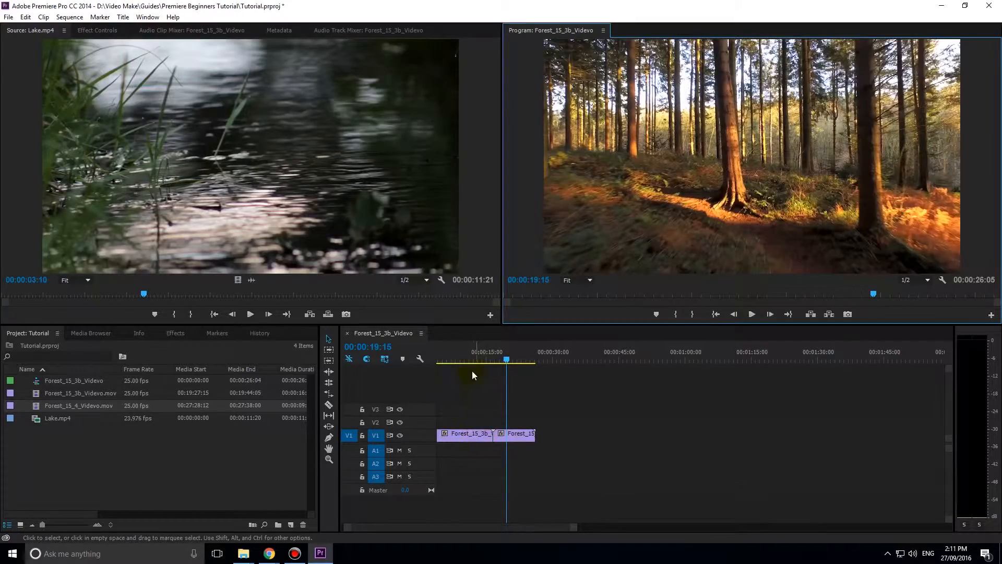
left_click(448, 358)
left_click_drag(437, 361, 478, 360)
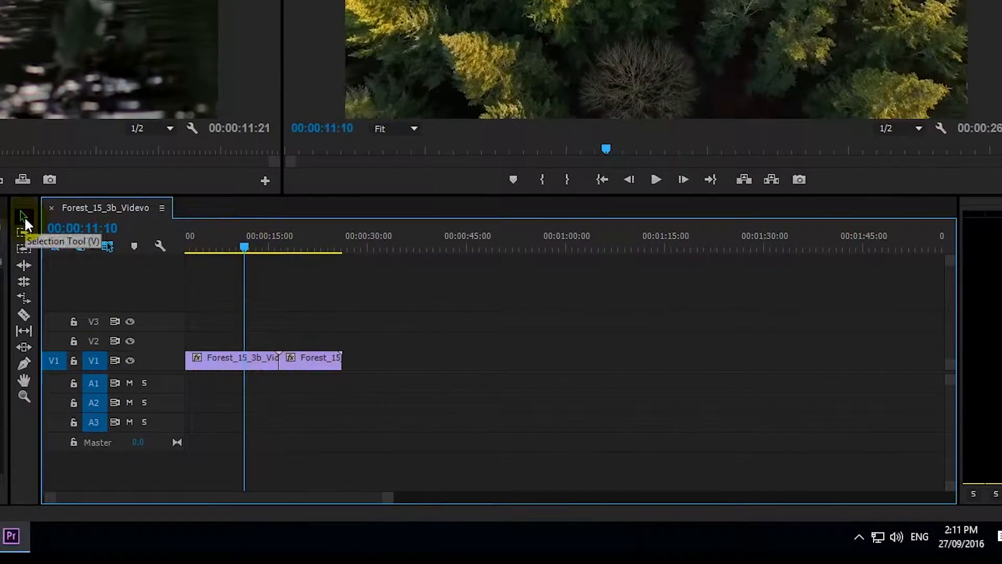
Trim the end of the first forest clip on V1 with the Selection tool to a duration of about 6 seconds
left_click(24, 216)
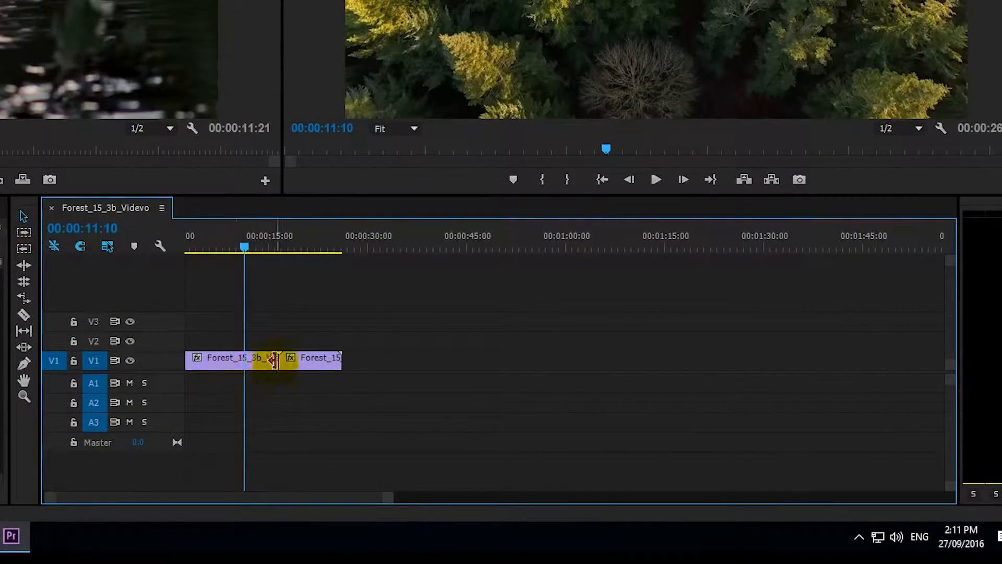
left_click_drag(274, 360, 218, 360)
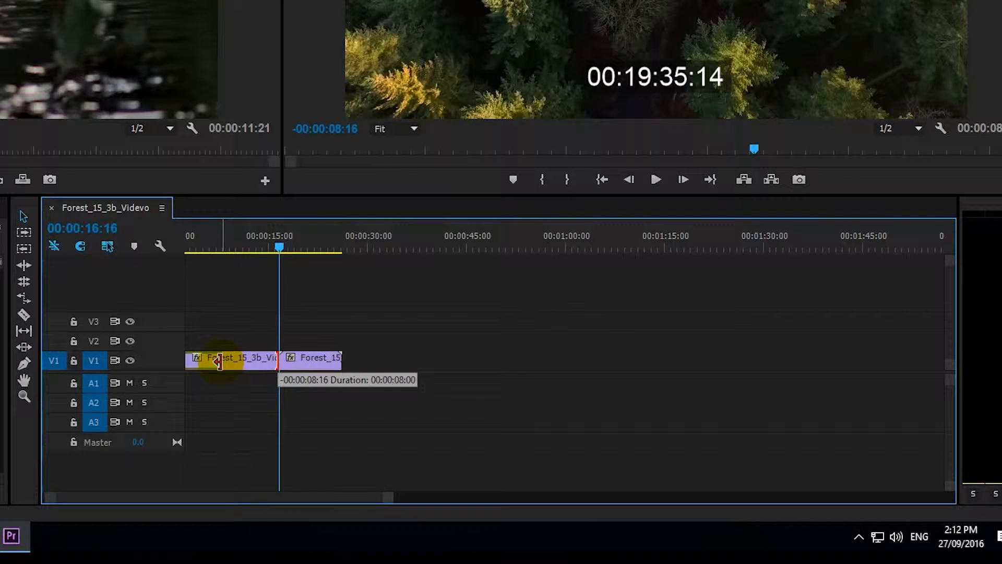
left_click_drag(218, 360, 209, 359)
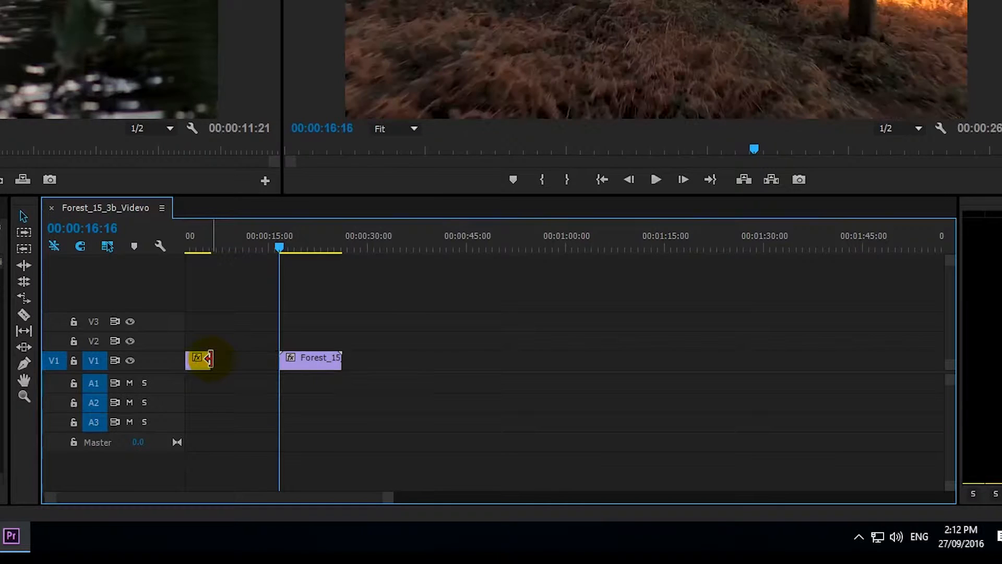
left_click(199, 248)
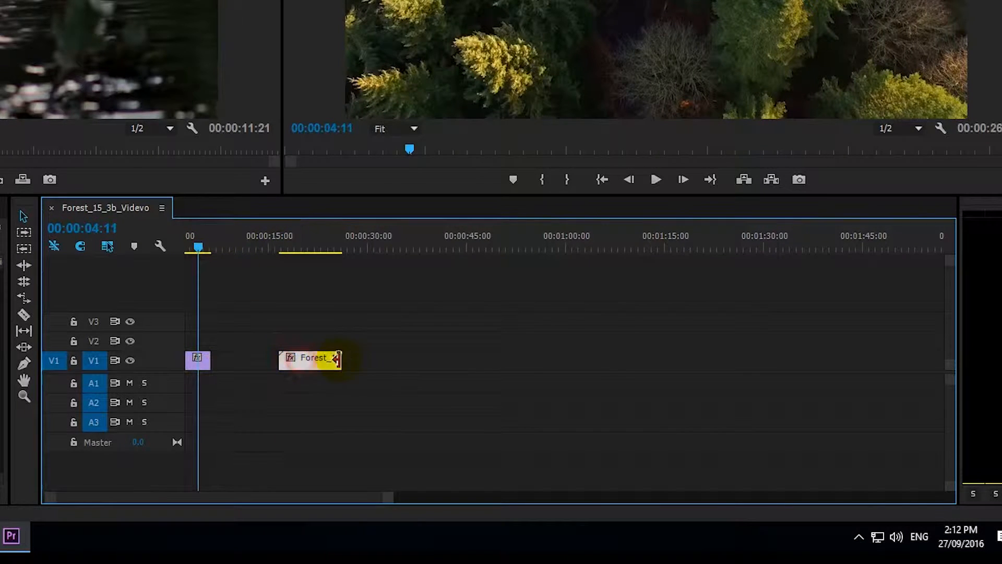
Shorten the second forest clip from its end to about 6 seconds and ripple delete the gap before it
left_click_drag(342, 359, 273, 364)
left_click(312, 391)
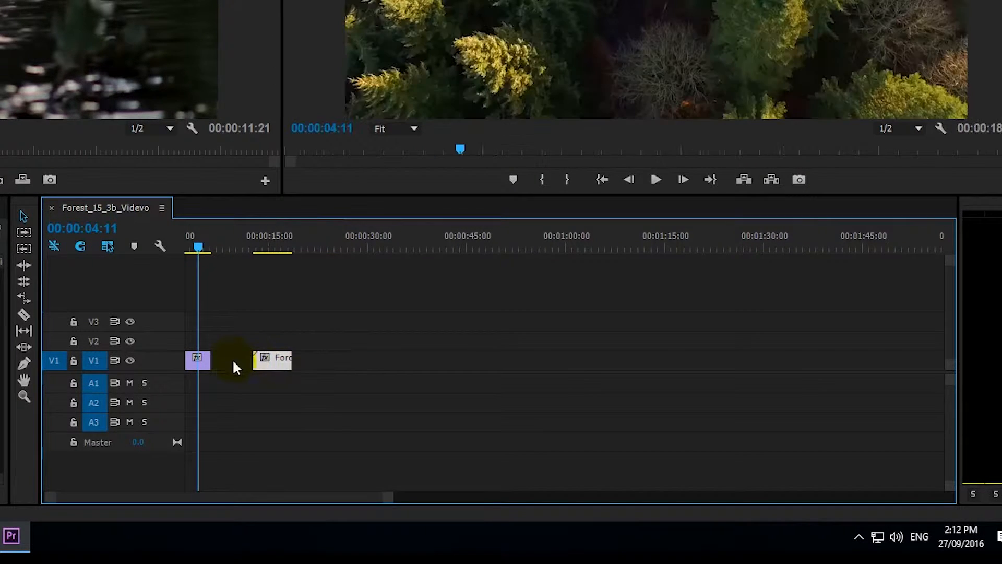
right_click(234, 361)
left_click(282, 366)
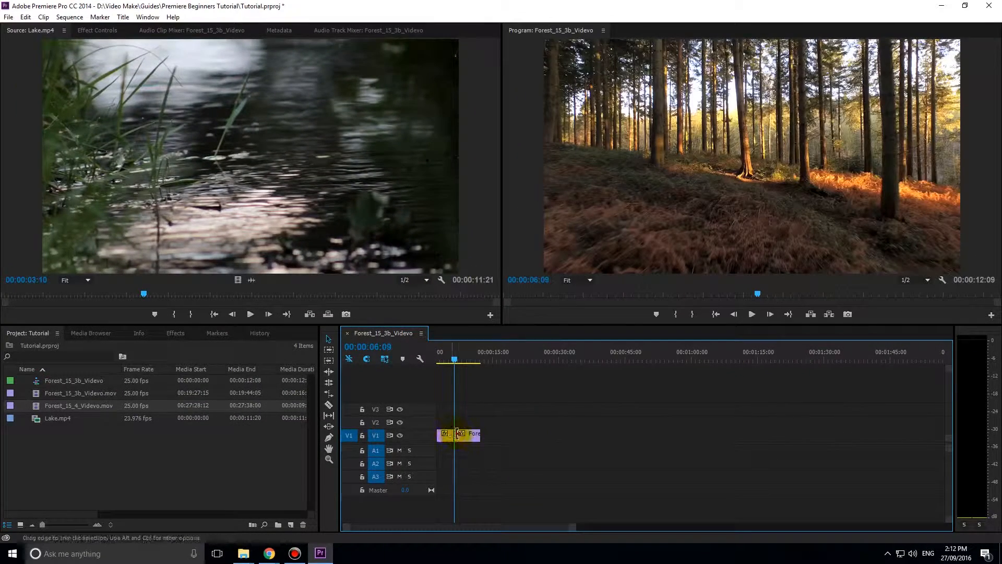
Place Lake.mp4 directly after the second forest clip on V1 and expand the Audio 1 track
left_click(48, 419)
left_click_drag(111, 435, 488, 438)
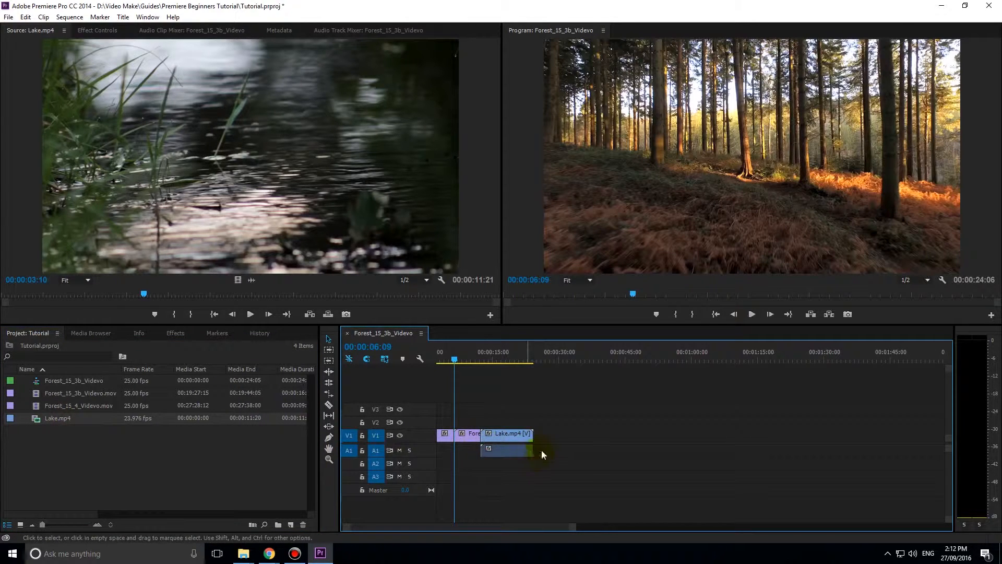
left_click(518, 450)
left_click(383, 442)
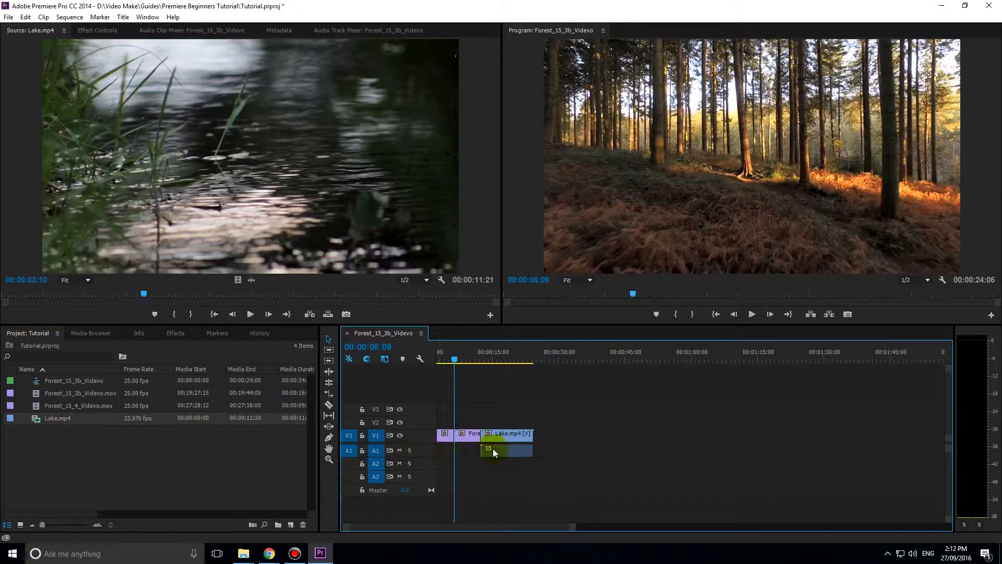
double_click(423, 450)
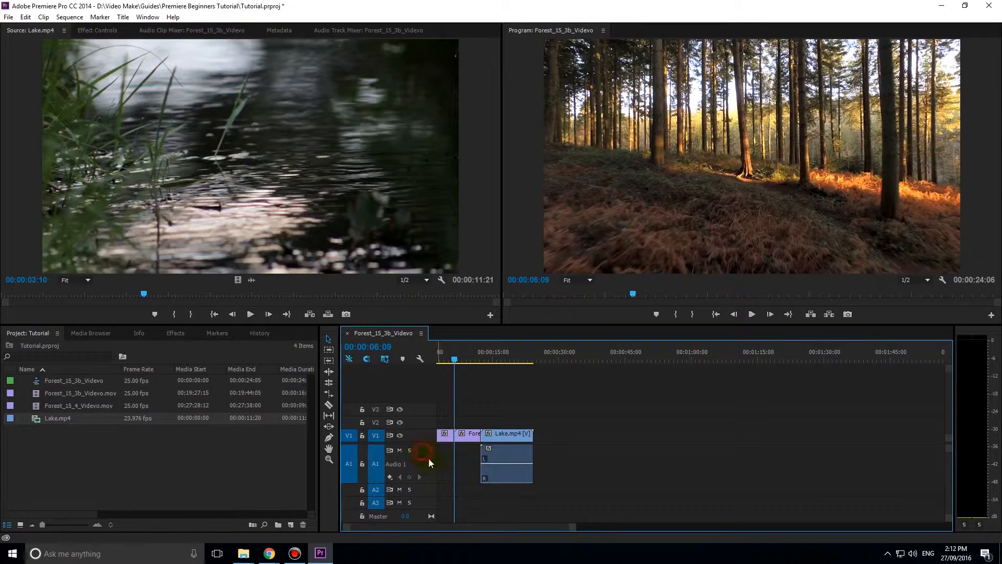
Unlink the audio of Lake.mp4 from its video and delete the audio part from track A1
right_click(508, 452)
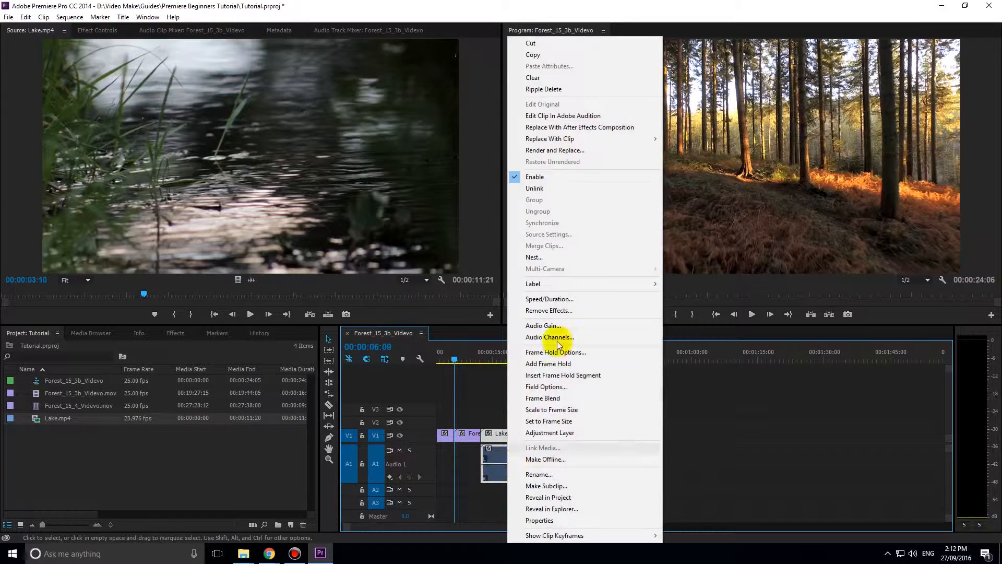
left_click(550, 190)
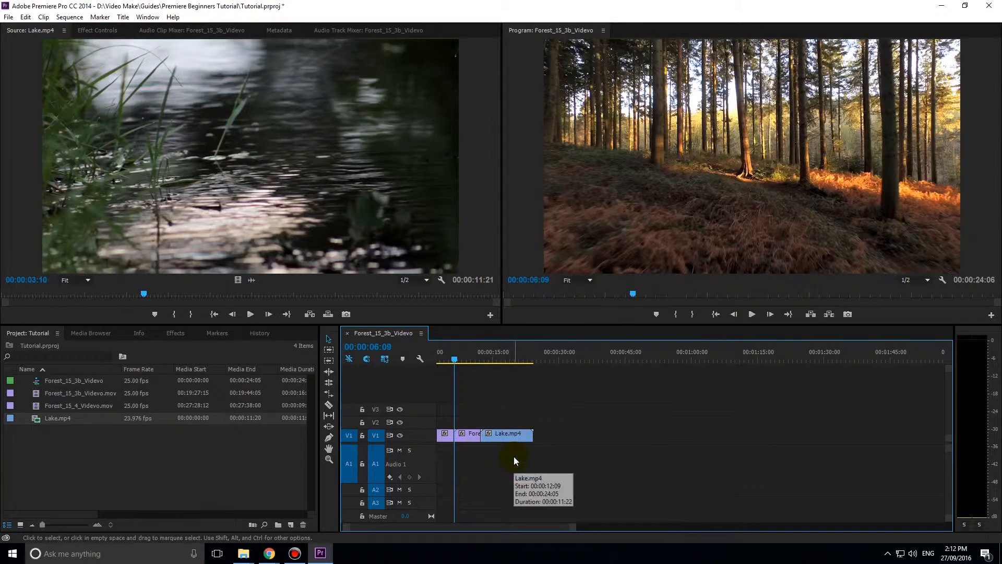
key("Delete")
Scrub into the lake clip and trim its end so the sequence ends at about 00:00:18:23
left_click_drag(452, 364, 462, 364)
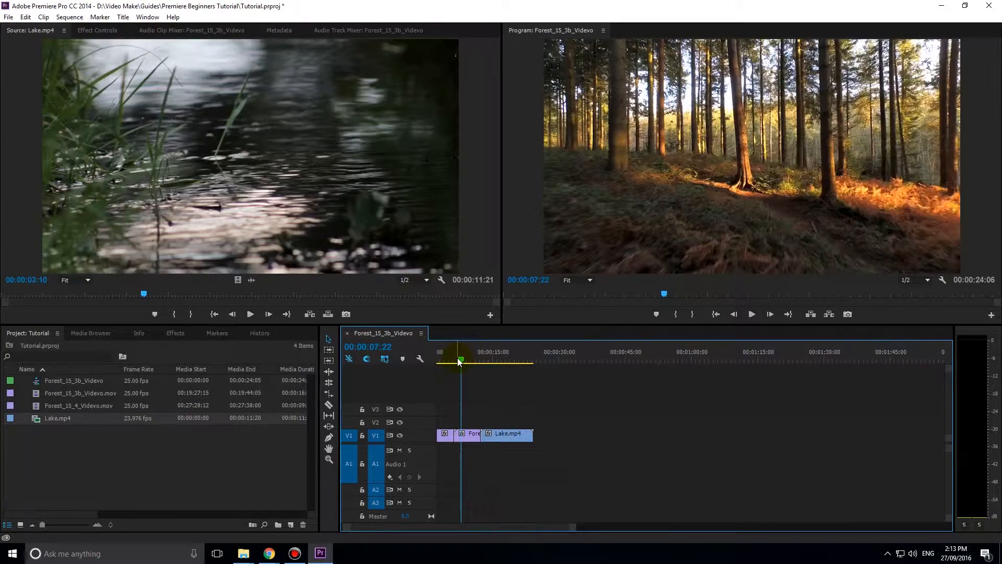
left_click_drag(459, 361, 506, 369)
left_click_drag(533, 436, 509, 438)
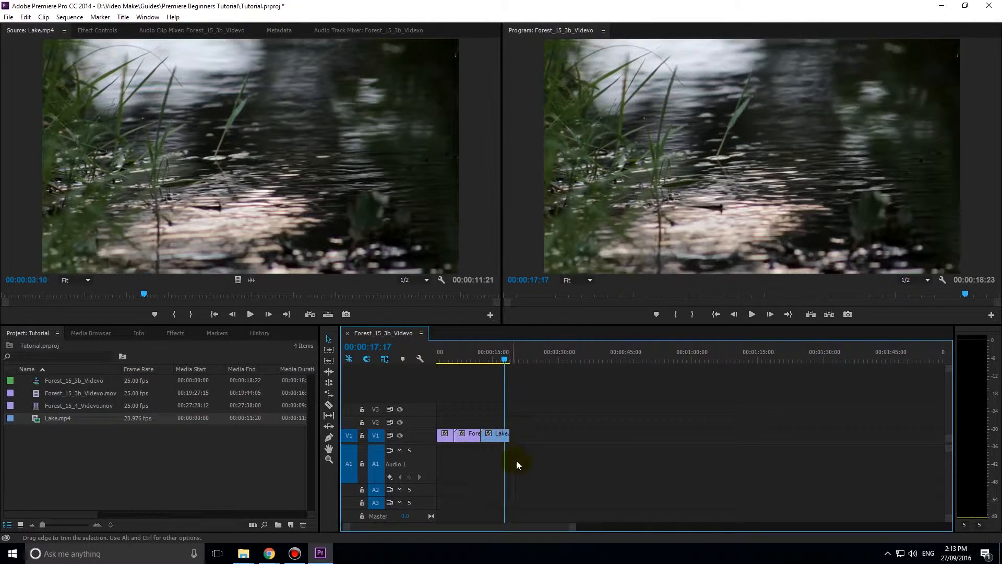
Play and scrub through the three-clip sequence from its start, reviewing the cuts between the forest and lake clips
left_click_drag(499, 366, 441, 359)
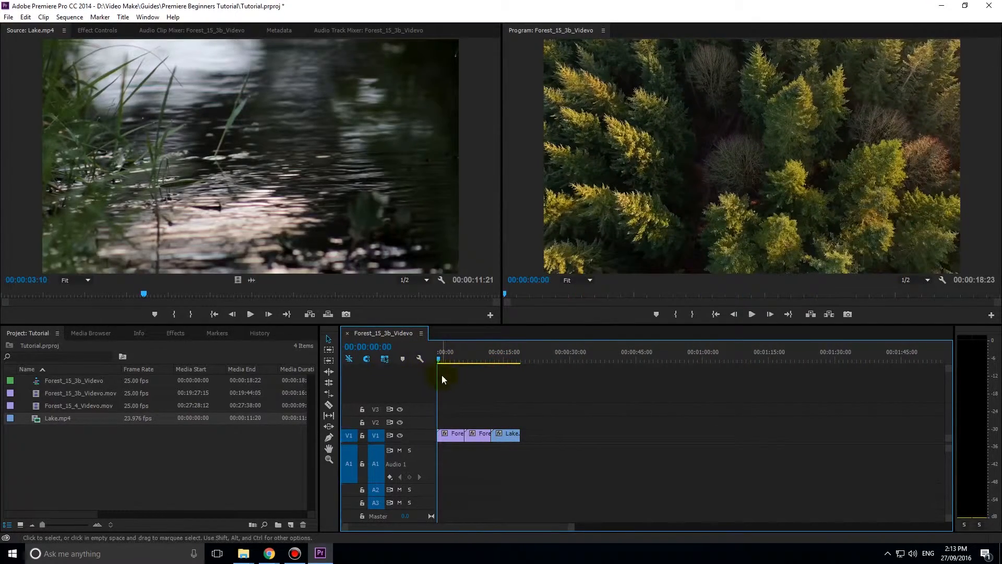
key("space")
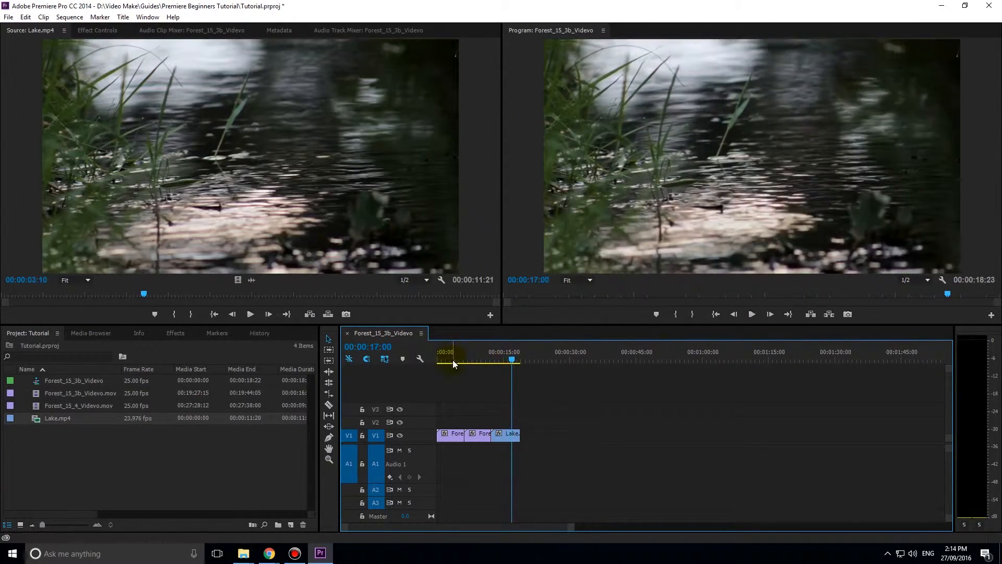
left_click_drag(453, 359, 423, 359)
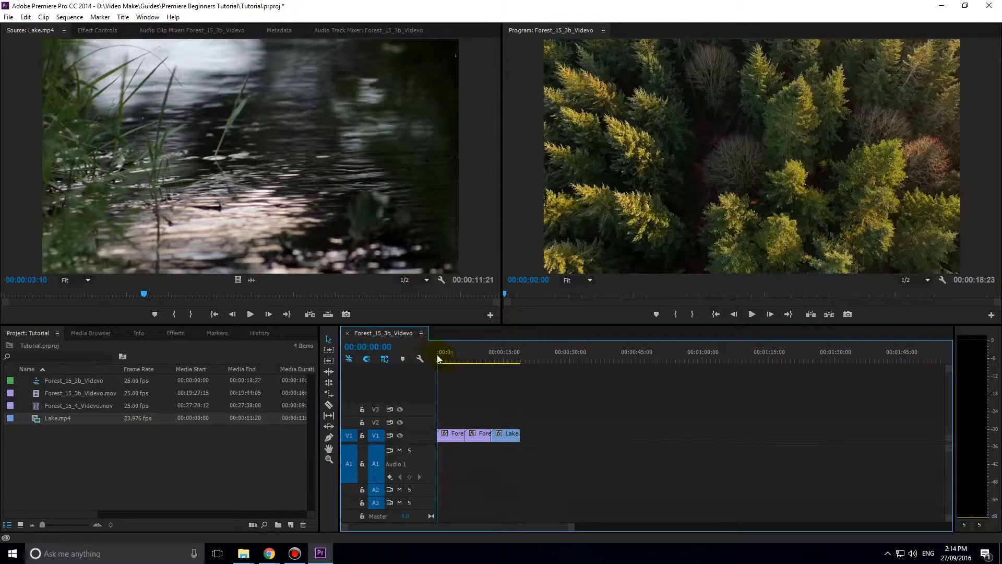
key("space")
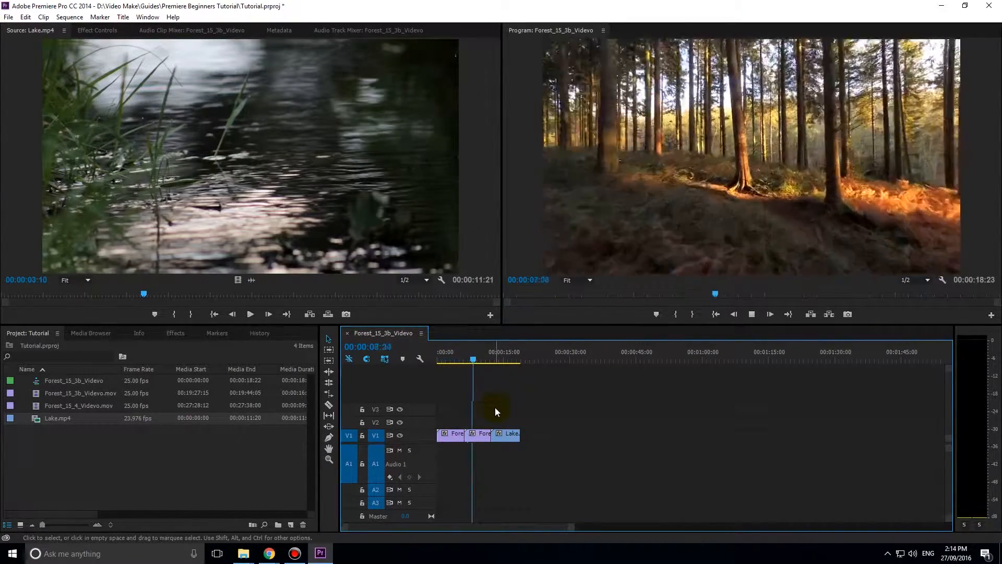
key("space")
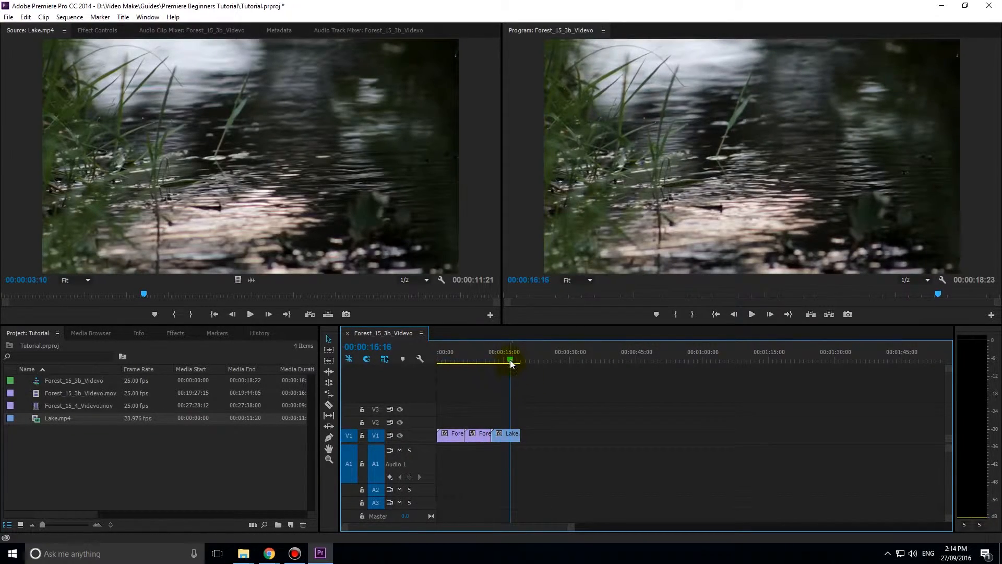
mouse_move(511, 364)
left_mouse_down()
mouse_move(442, 360)
mouse_move(511, 364)
left_mouse_up()
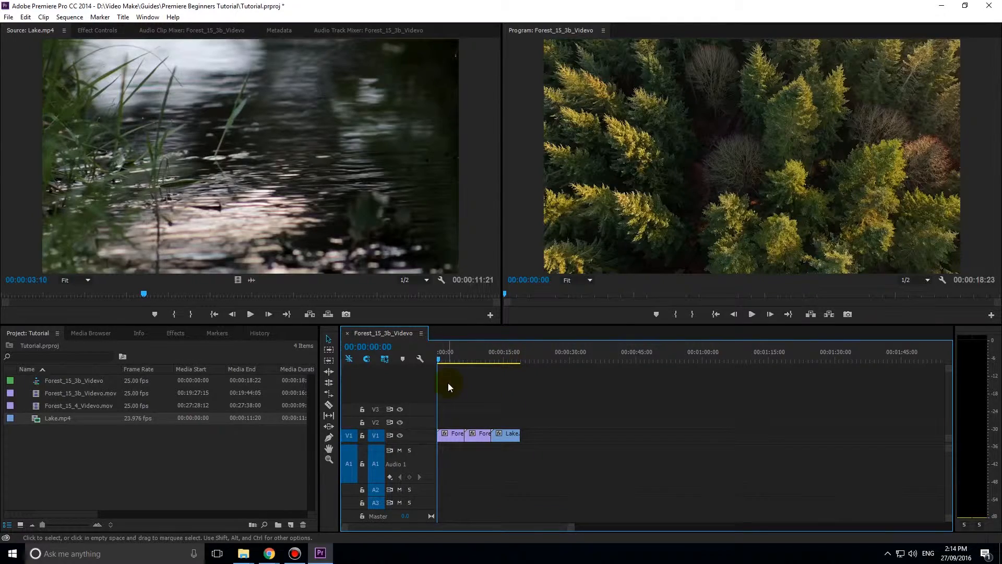
left_click_drag(440, 359, 439, 360)
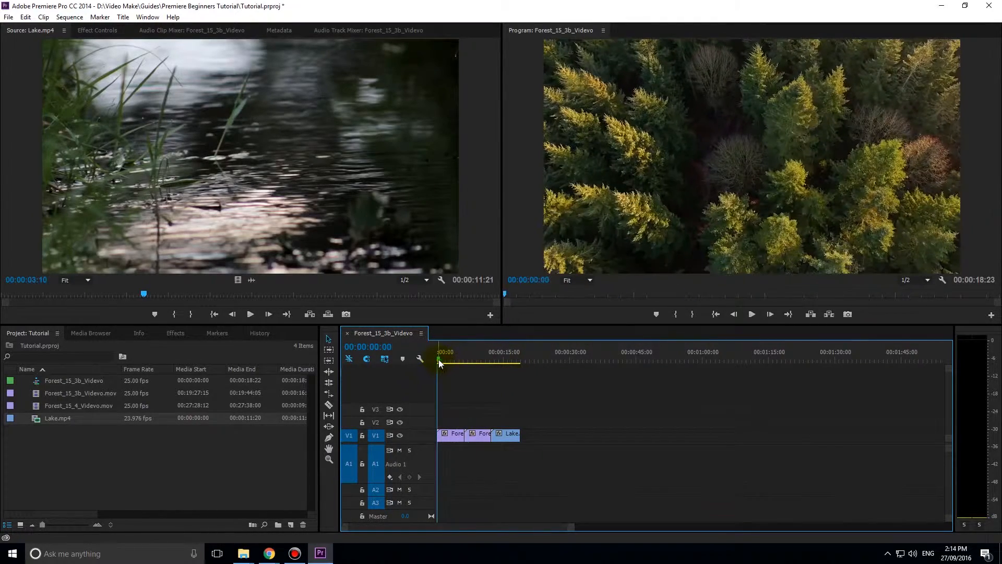
key("space")
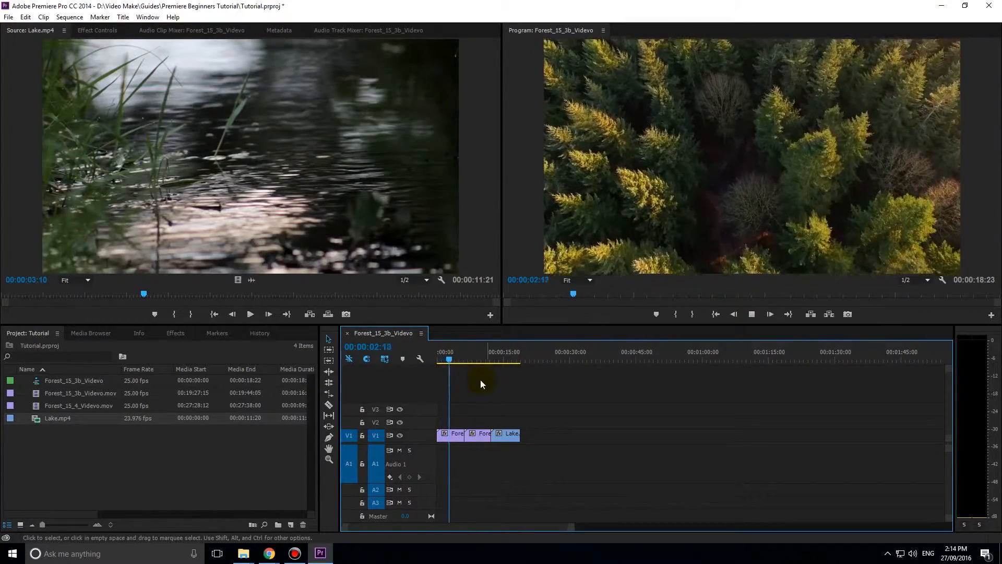
key("space")
mouse_move(450, 360)
left_mouse_down()
mouse_move(436, 359)
mouse_move(494, 356)
mouse_move(431, 361)
mouse_move(459, 360)
mouse_move(458, 434)
mouse_move(460, 360)
left_mouse_up()
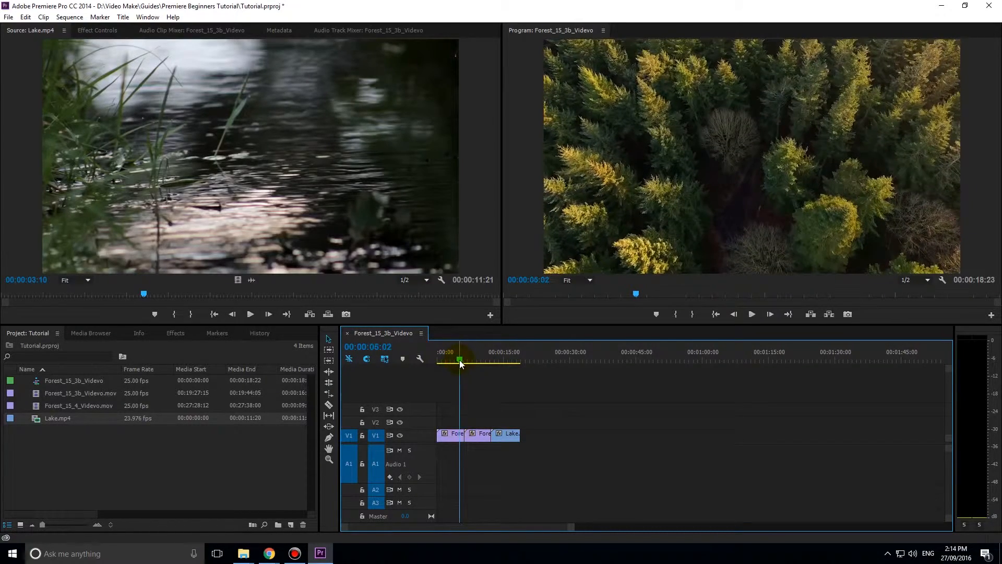
key("space")
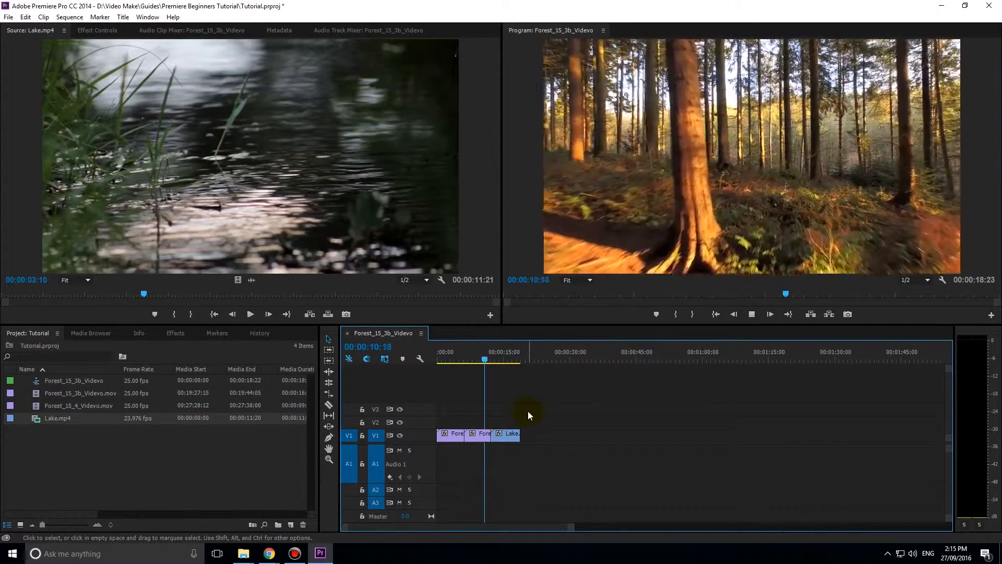
key("space")
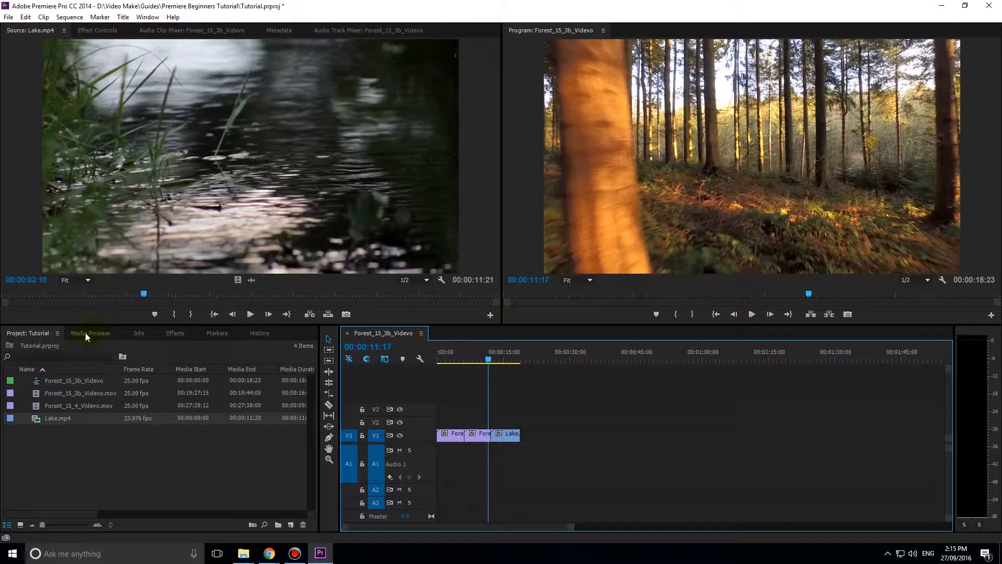
Apply the Dip to Black dissolve transition at the cut between the two forest clips on V1
left_click(177, 333)
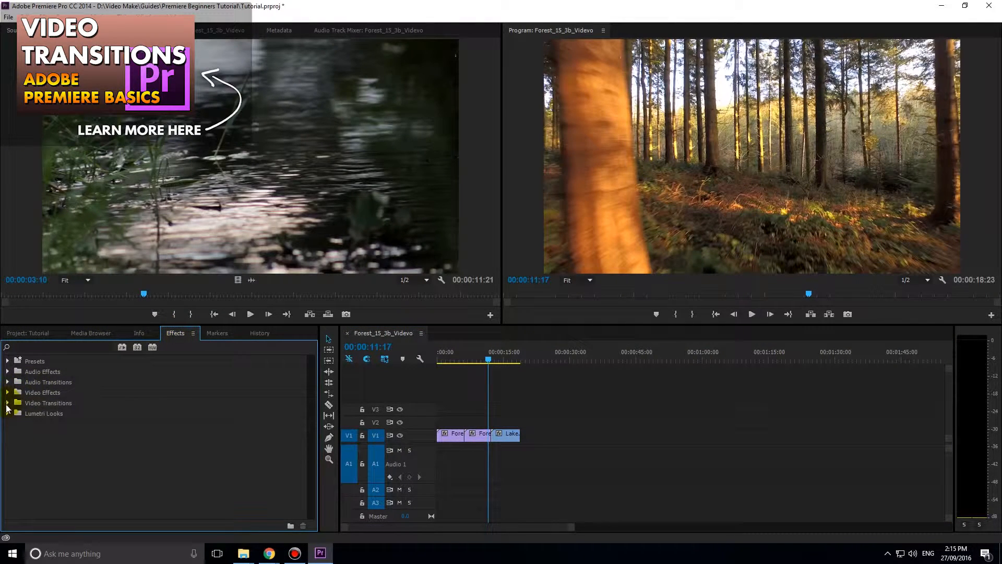
left_click(7, 404)
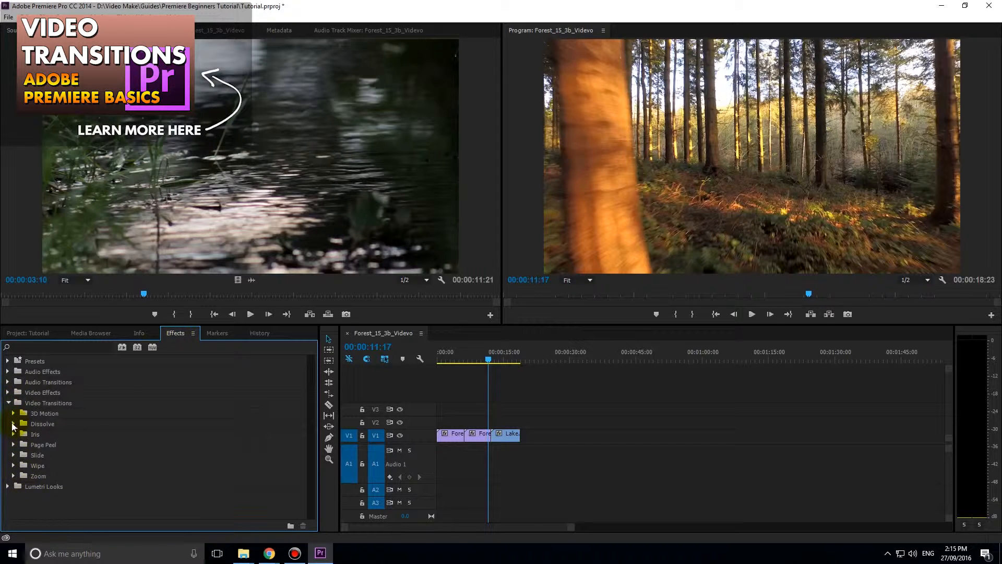
left_click(13, 424)
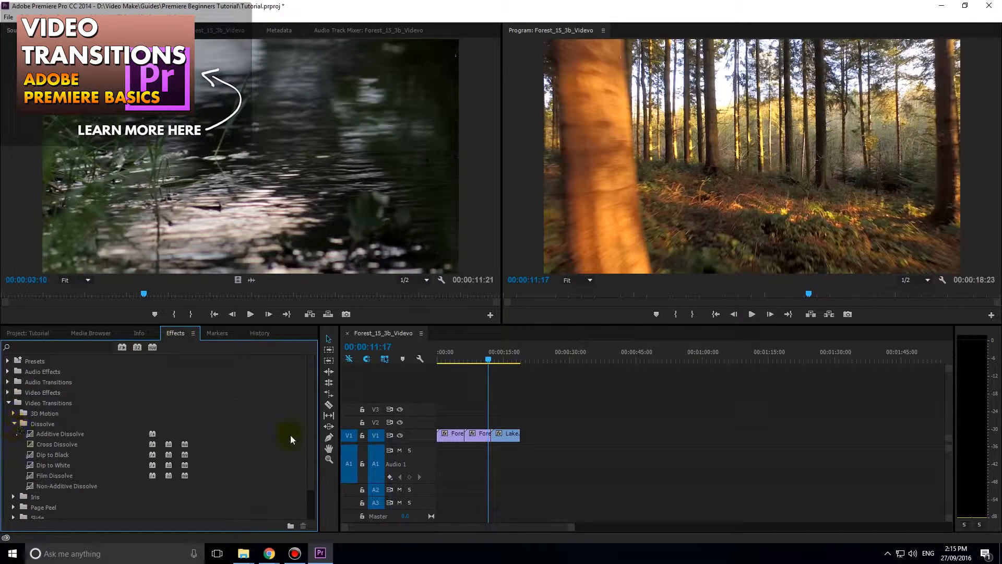
scroll(310, 438, "down", 3)
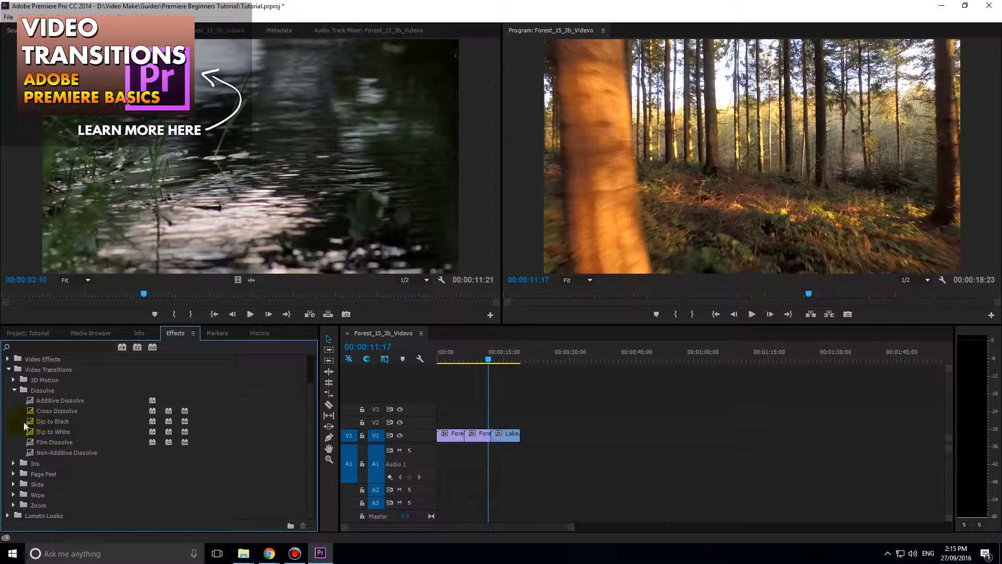
left_click_drag(36, 421, 467, 442)
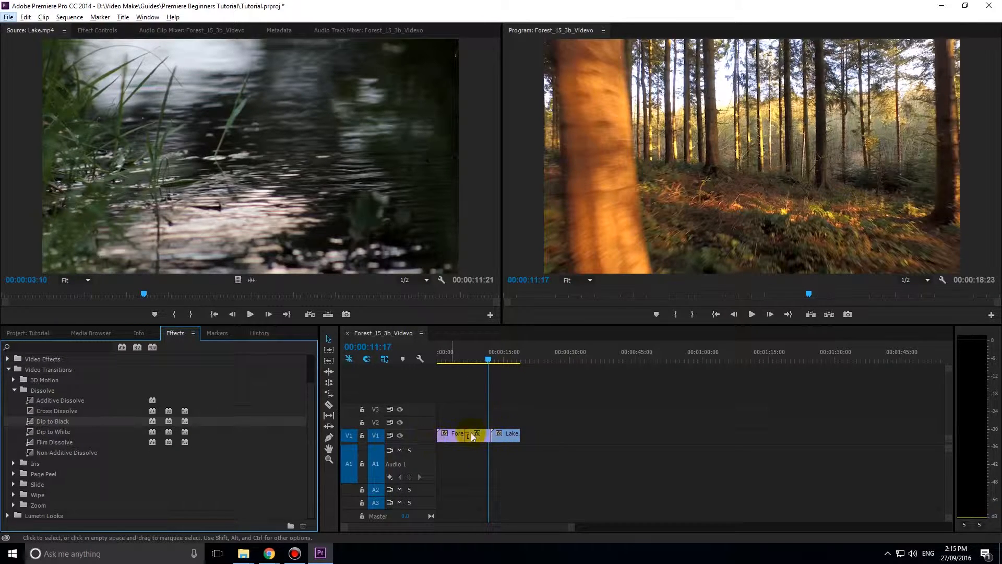
Play the sequence from about 00:00:05:06 to review the transition between the two forest clips
key("=")
key("=")
key("=")
key("=")
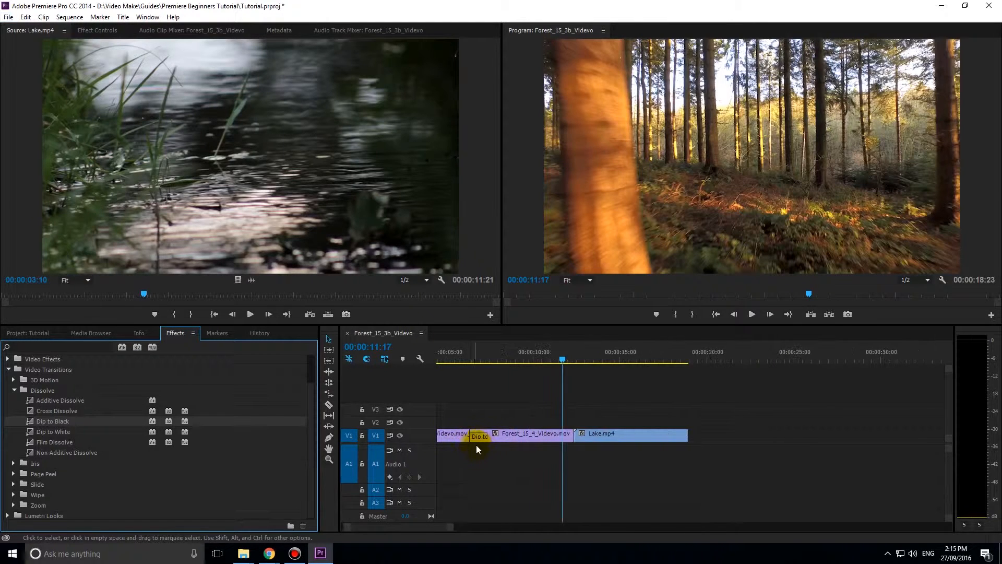
key("=")
left_click_drag(389, 529, 388, 528)
key("minus")
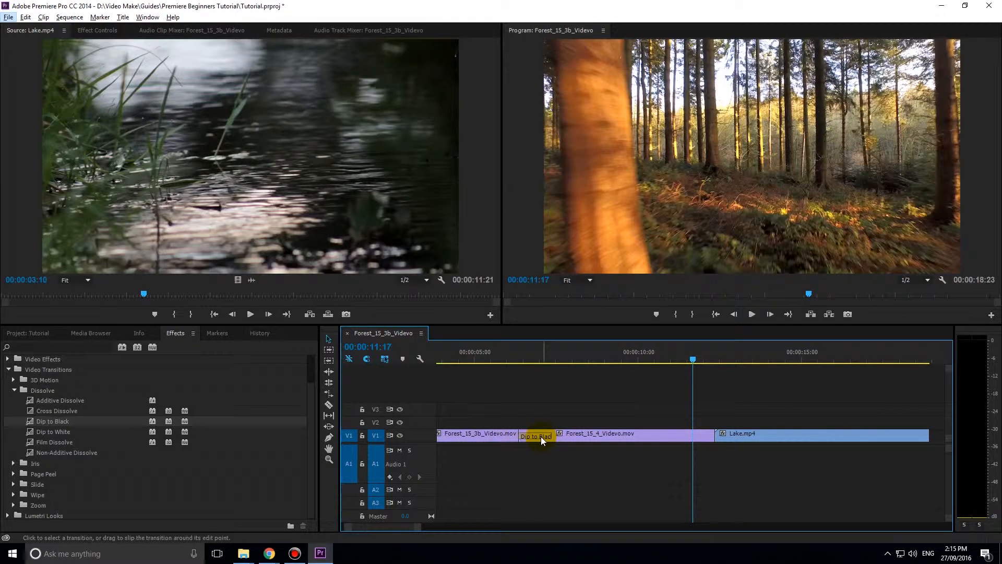
left_click(482, 351)
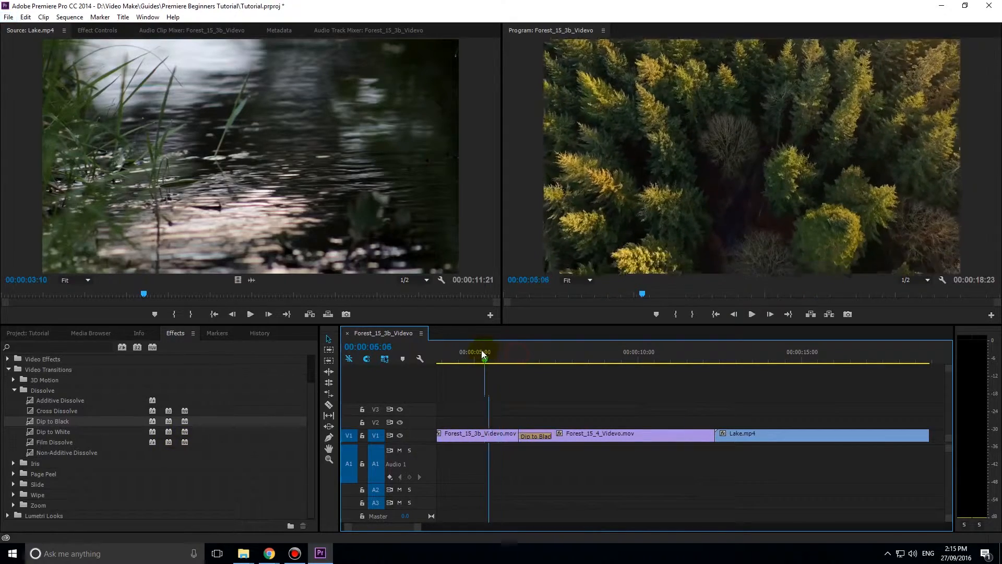
key("space")
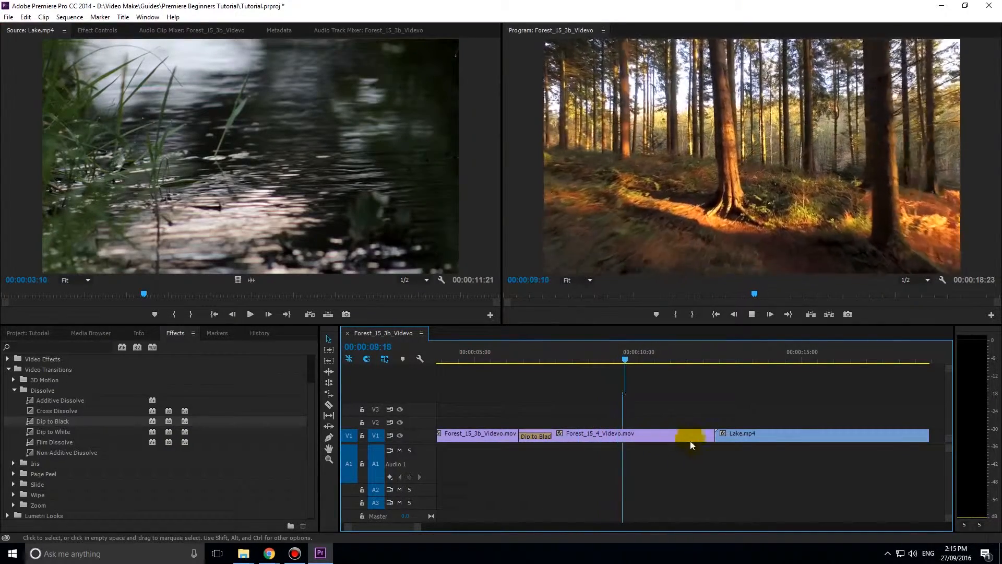
key("space")
Apply Dip to Black at the cut between the second forest clip and Lake.mp4, and play through both transitions
left_click_drag(42, 421, 723, 434)
left_click(531, 356)
left_click_drag(530, 356, 497, 346)
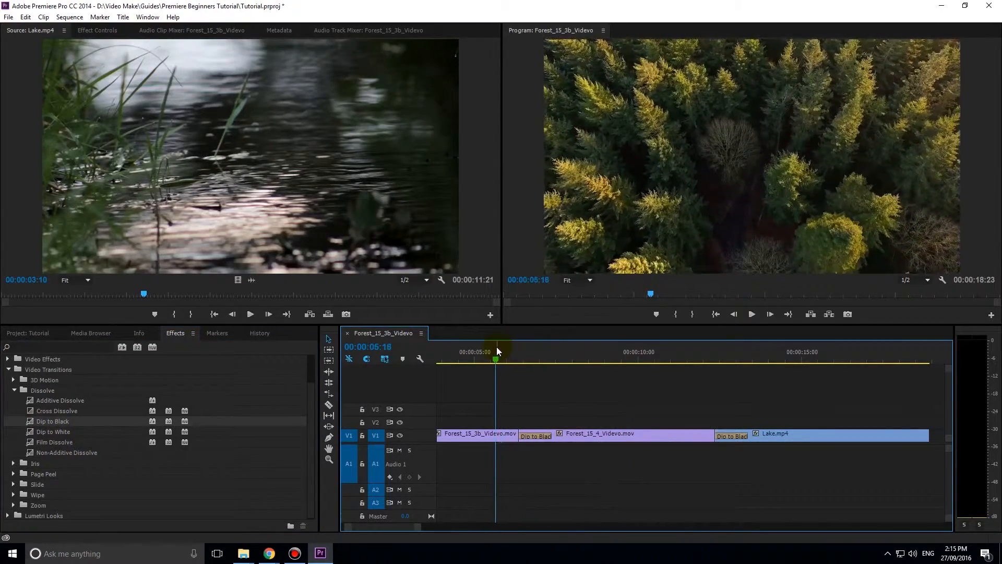
key("space")
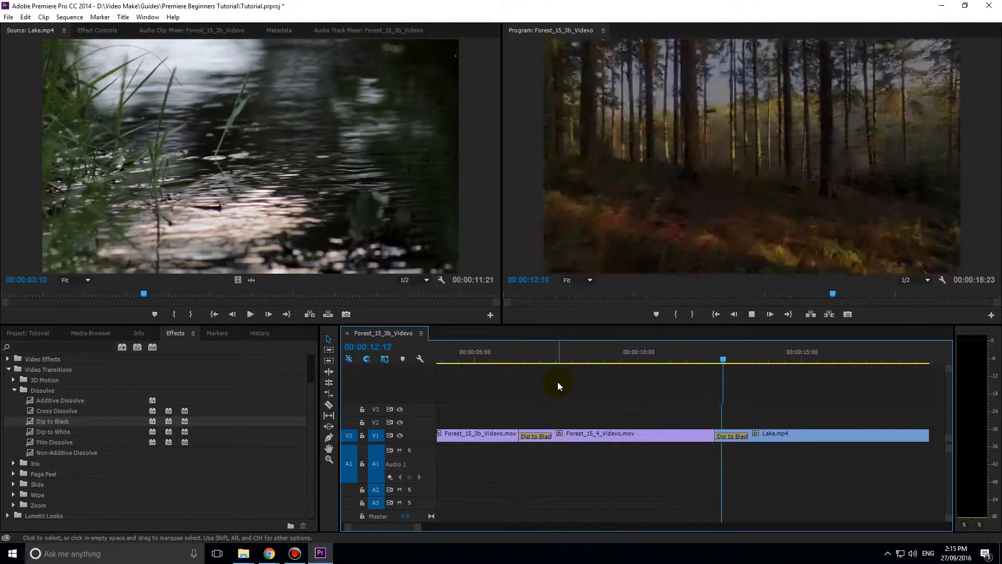
key("space")
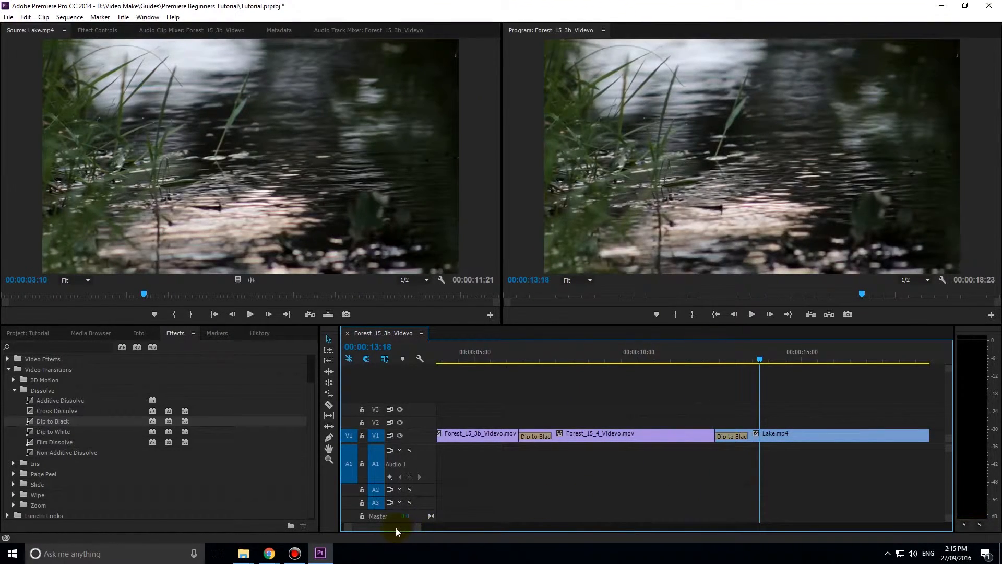
Lengthen the Dip to Black transition between the forest clips to about two seconds and play it back
left_click_drag(386, 531, 366, 527)
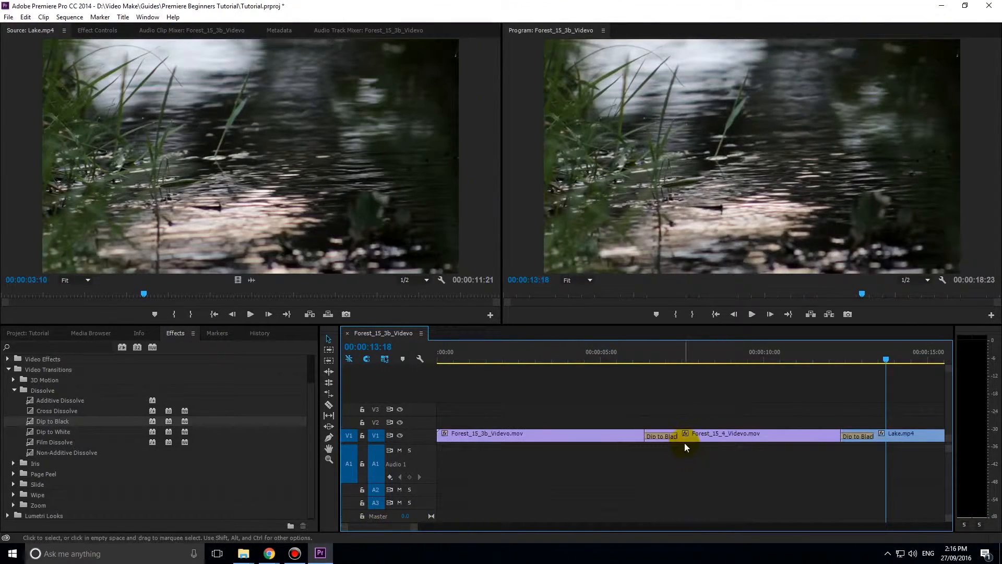
scroll(685, 443, "down", 3, "alt")
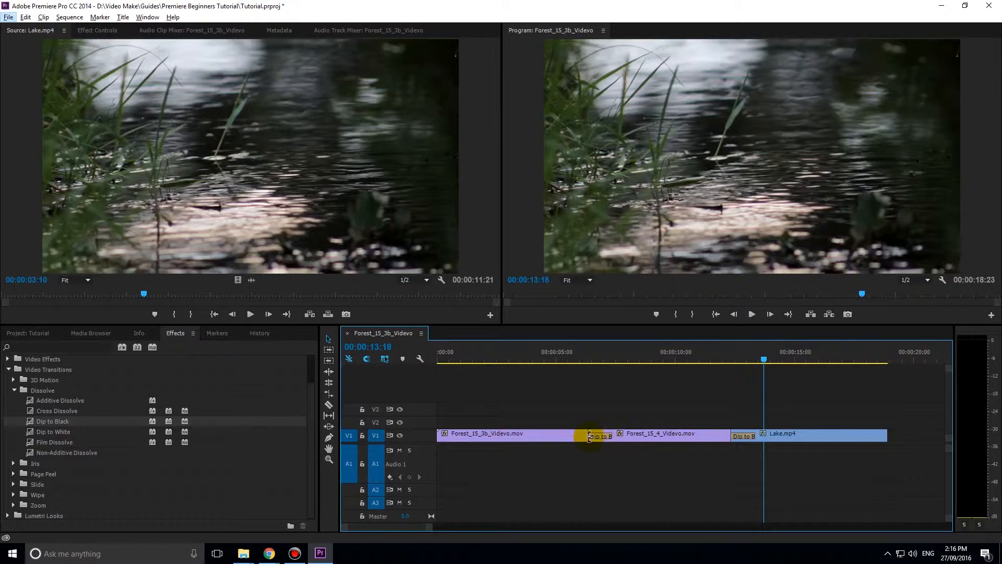
scroll(595, 436, "up", 5, "alt")
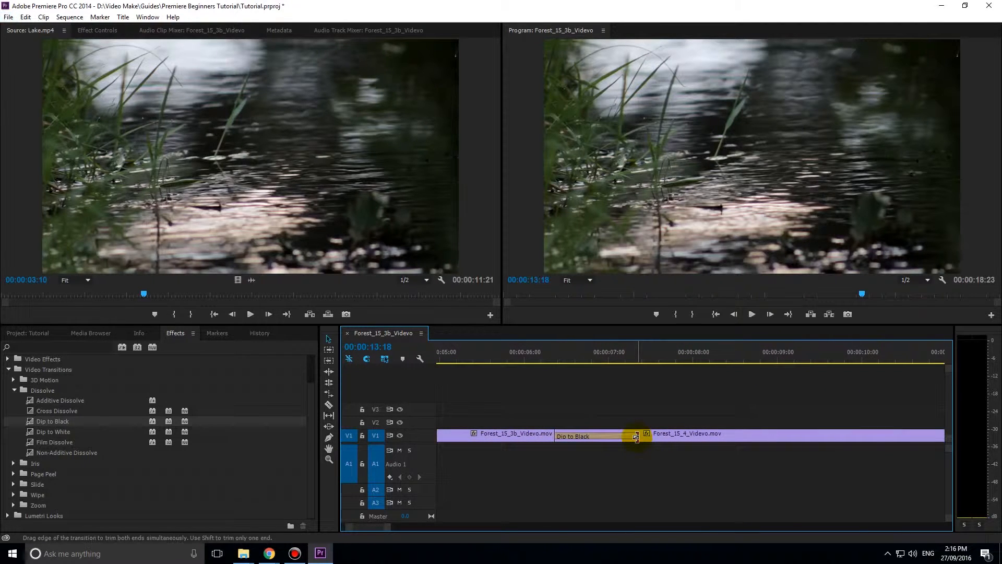
left_click_drag(635, 435, 638, 435)
left_click_drag(636, 435, 716, 435)
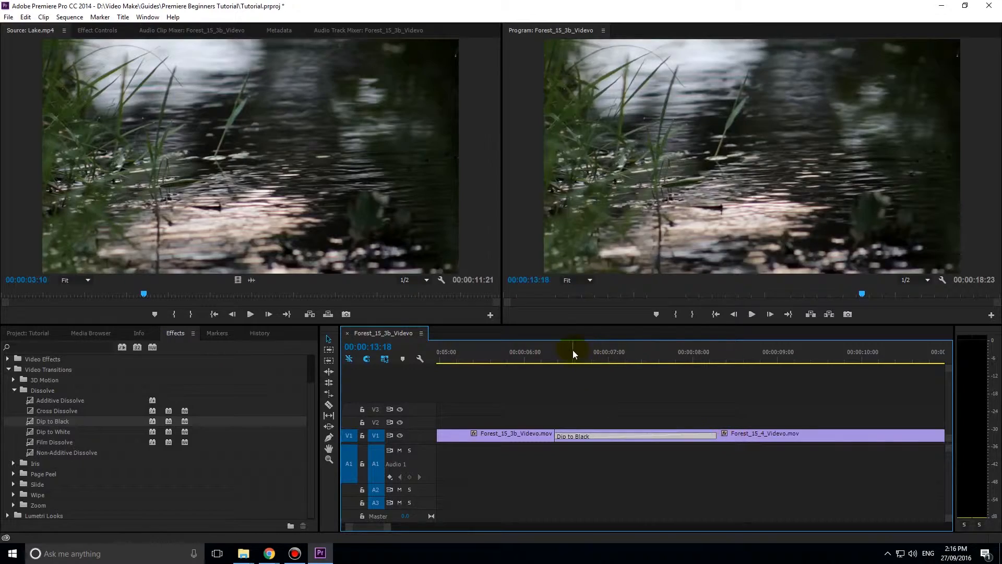
left_click_drag(572, 351, 552, 355)
key("space")
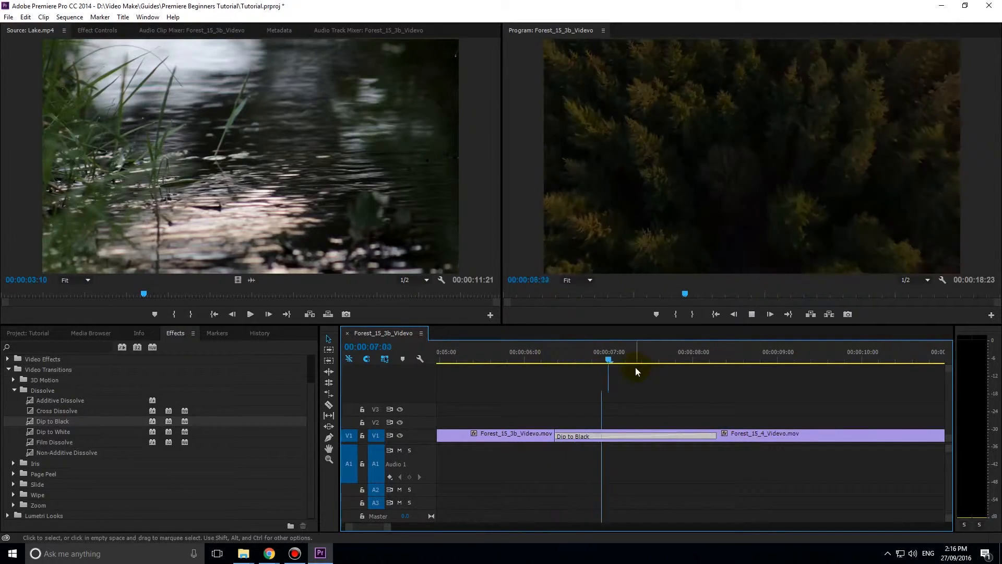
key("space")
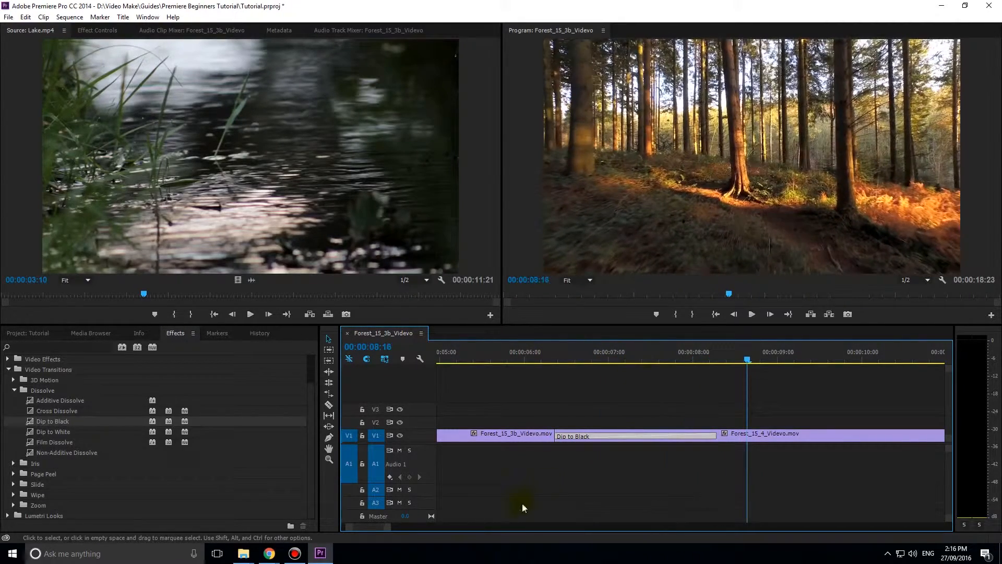
Lengthen the Dip to Black transition at the start of Lake.mp4 to about two seconds
left_click(381, 526)
left_click_drag(381, 525, 376, 524)
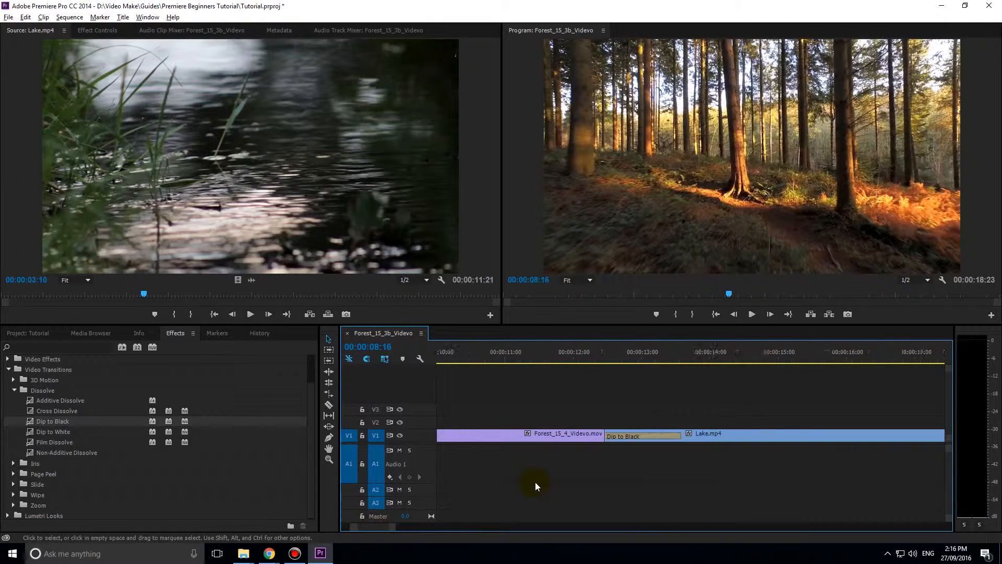
left_click_drag(644, 434, 689, 436)
scroll(603, 466, "down", 5)
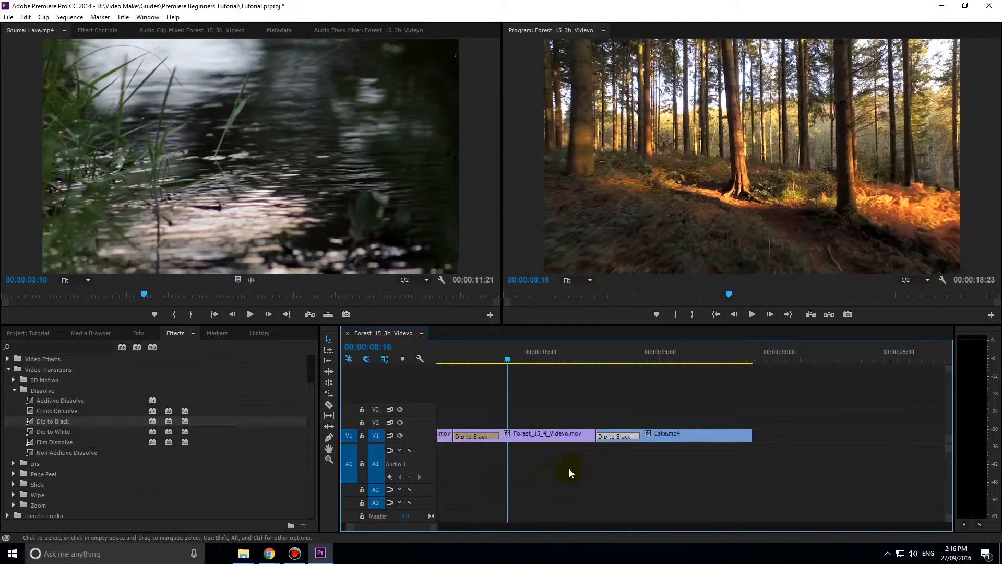
Play the sequence from its start into the lake clip to review both lengthened transitions
left_click_drag(408, 527, 404, 527)
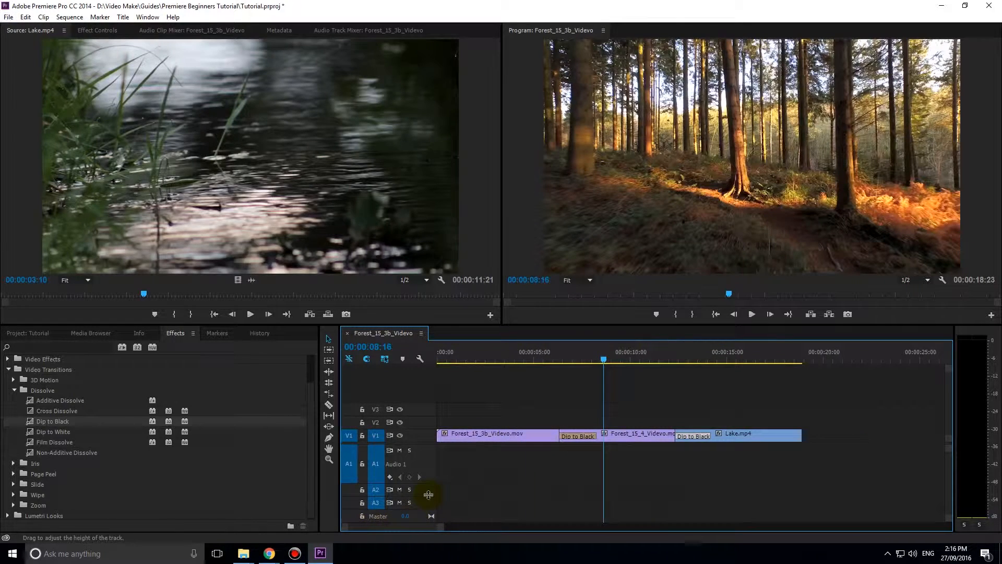
left_click_drag(478, 351, 423, 359)
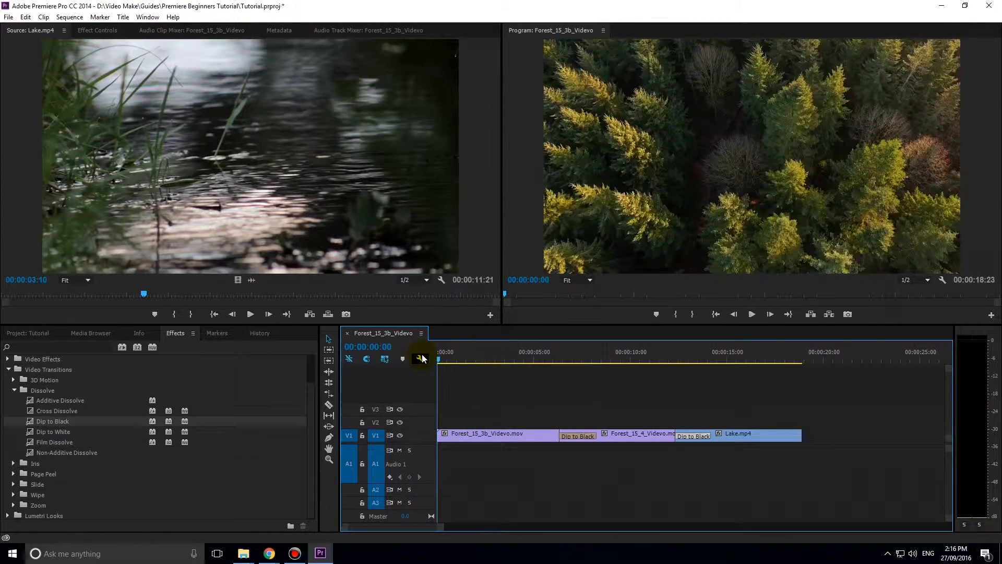
key("space")
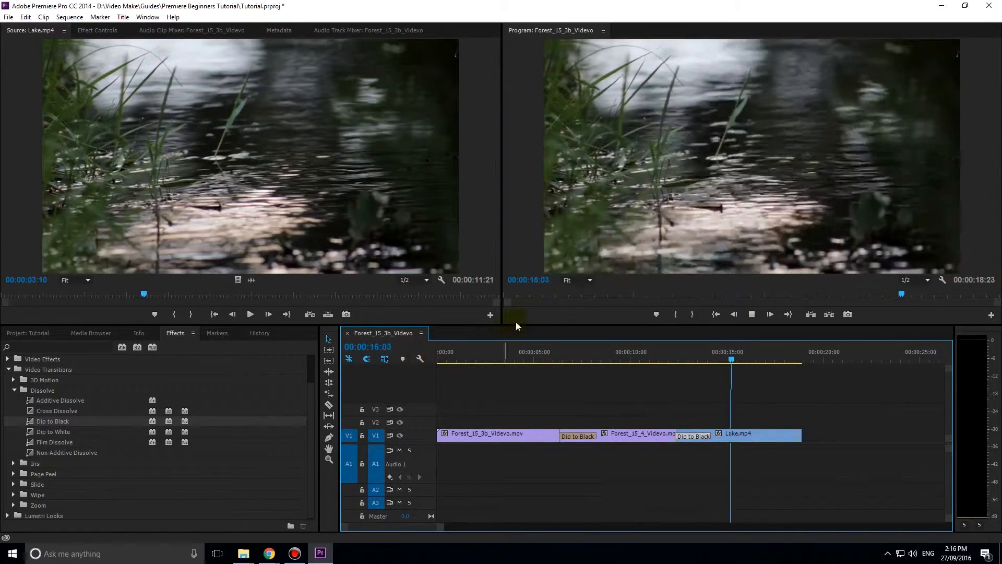
key("space")
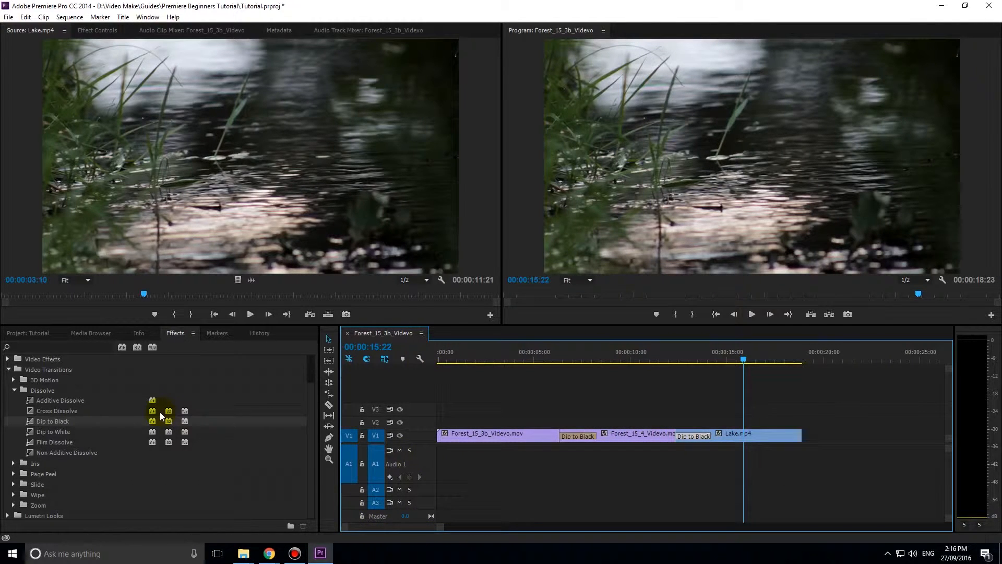
Create a new title named "Main Title" in the Tutorial project
left_click(35, 333)
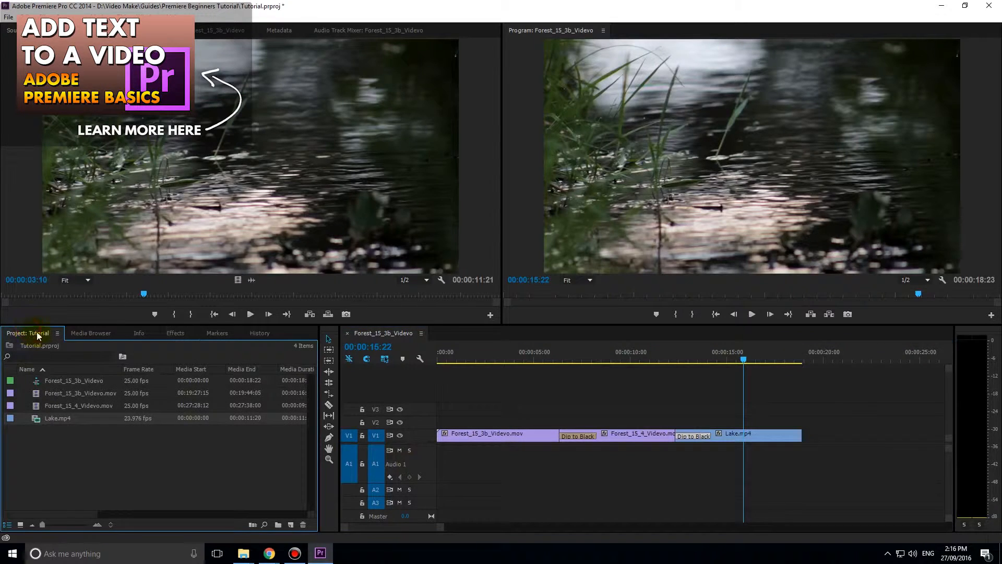
left_click(93, 462)
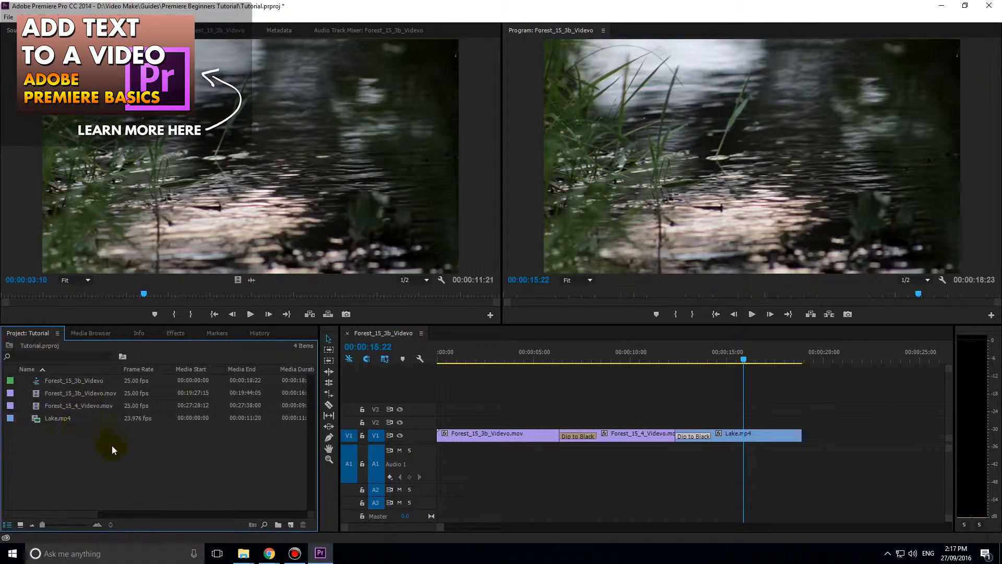
key("ctrl+t")
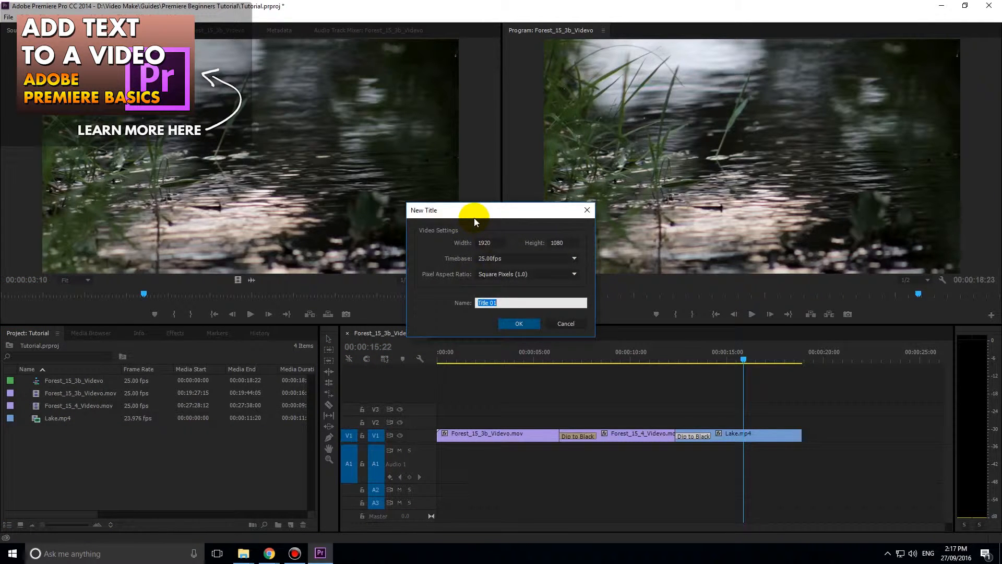
type("Main")
left_click(518, 324)
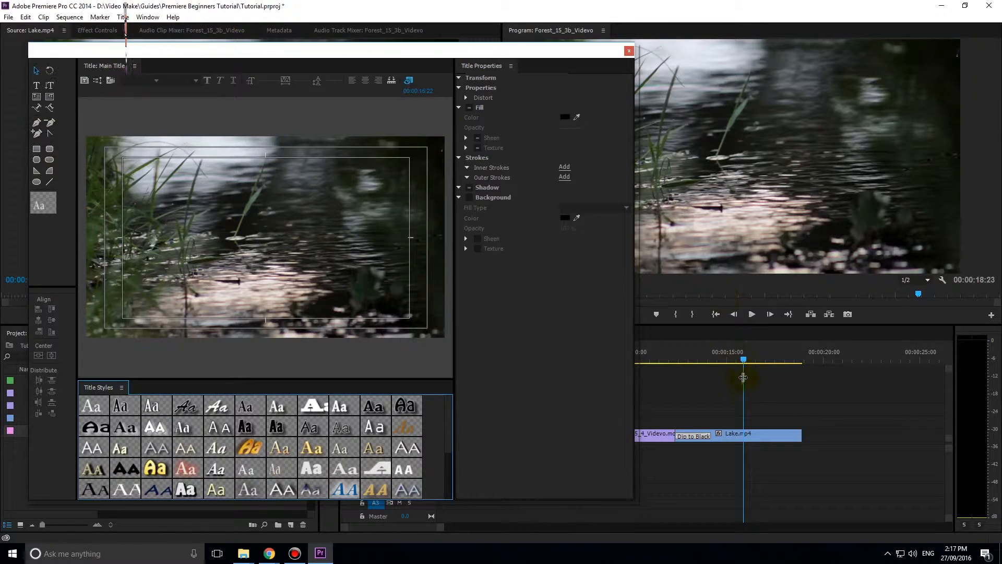
Add the text "SCARY FOREST" to the title near the middle of the frame with the Type tool
left_click(36, 86)
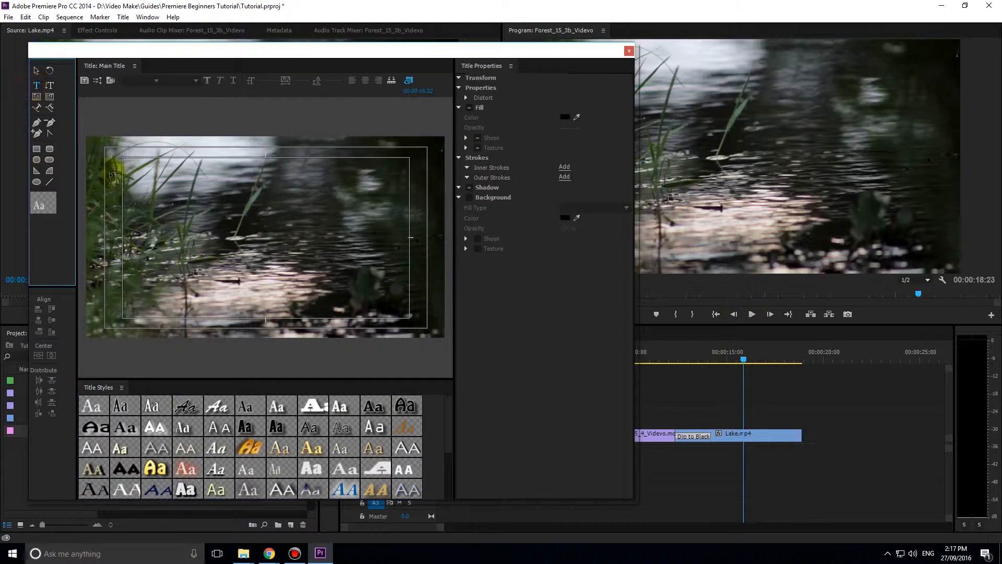
left_click(199, 232)
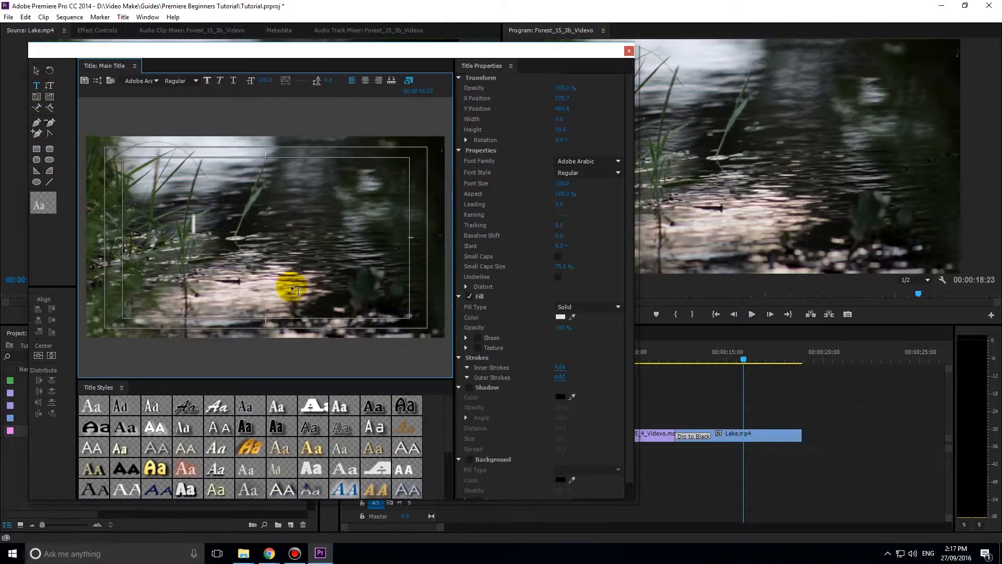
type("SCARY F")
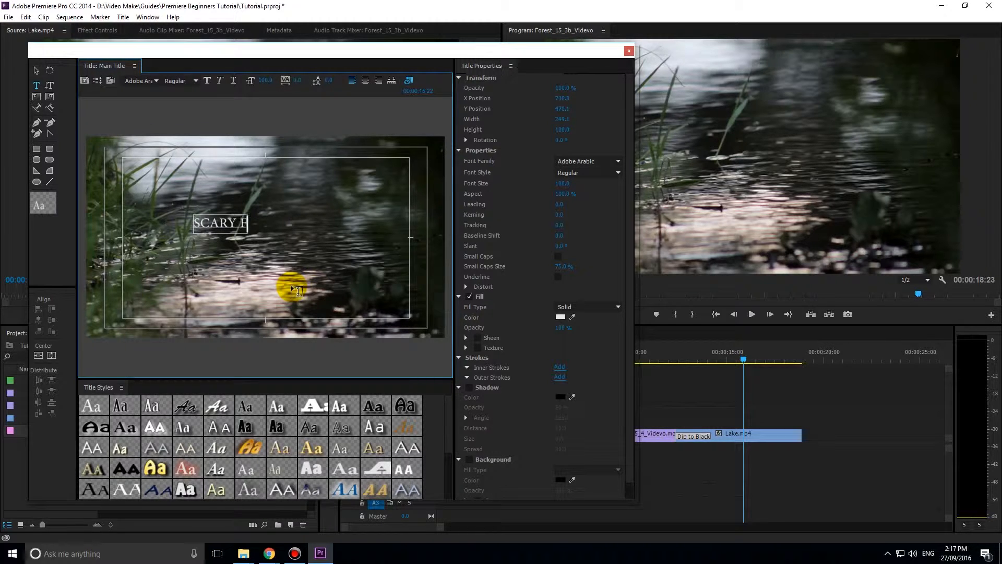
type("OREST")
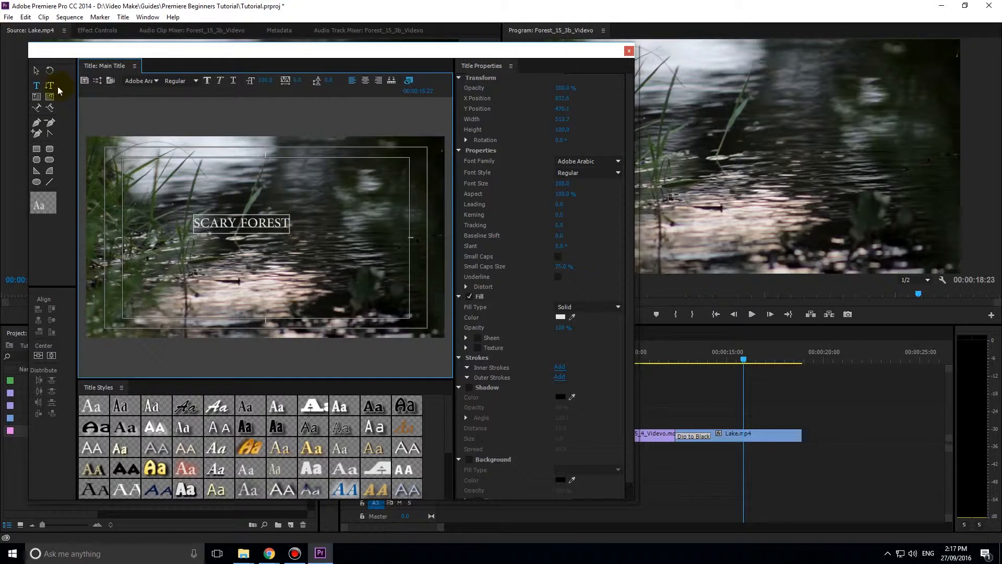
Set the font of the "SCARY FOREST" text to Microsoft YaHei in the Bold style
left_click(42, 86)
left_click(281, 228)
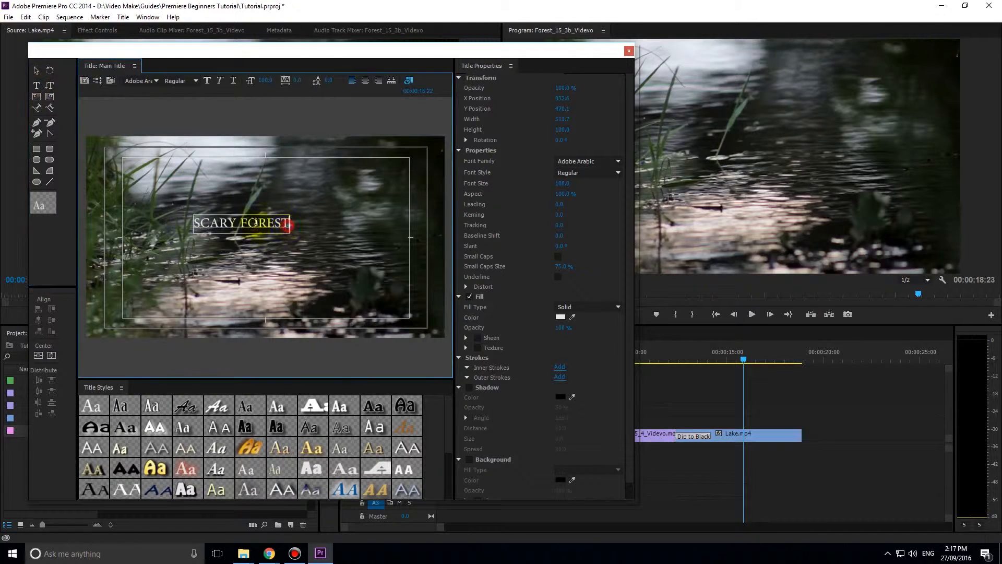
left_click_drag(286, 224, 200, 222)
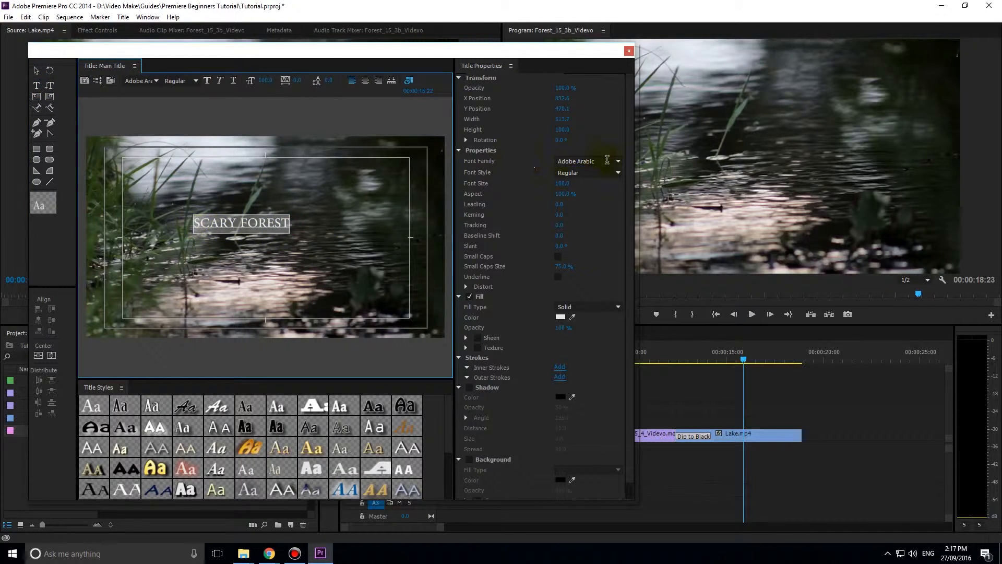
left_click(619, 161)
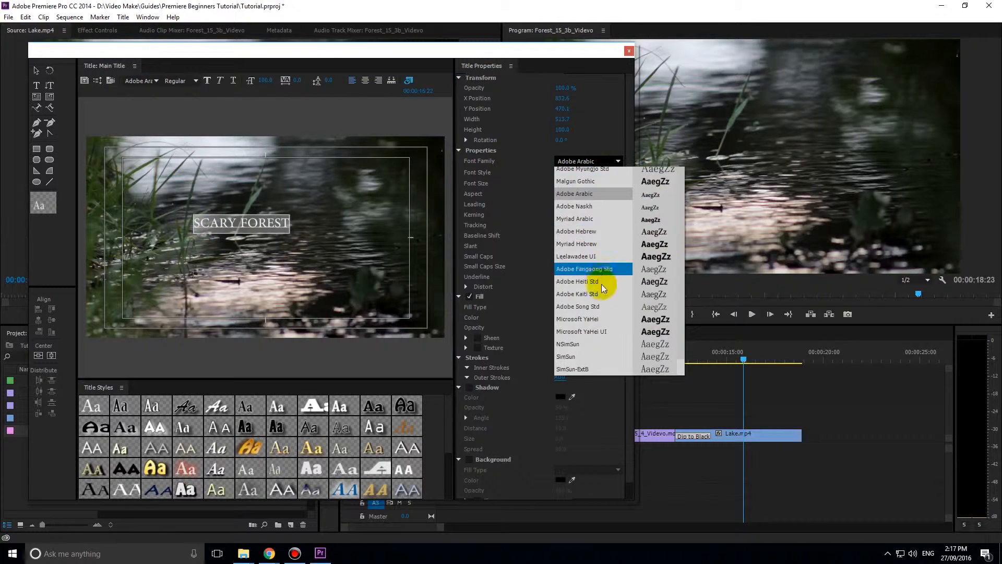
left_click(599, 319)
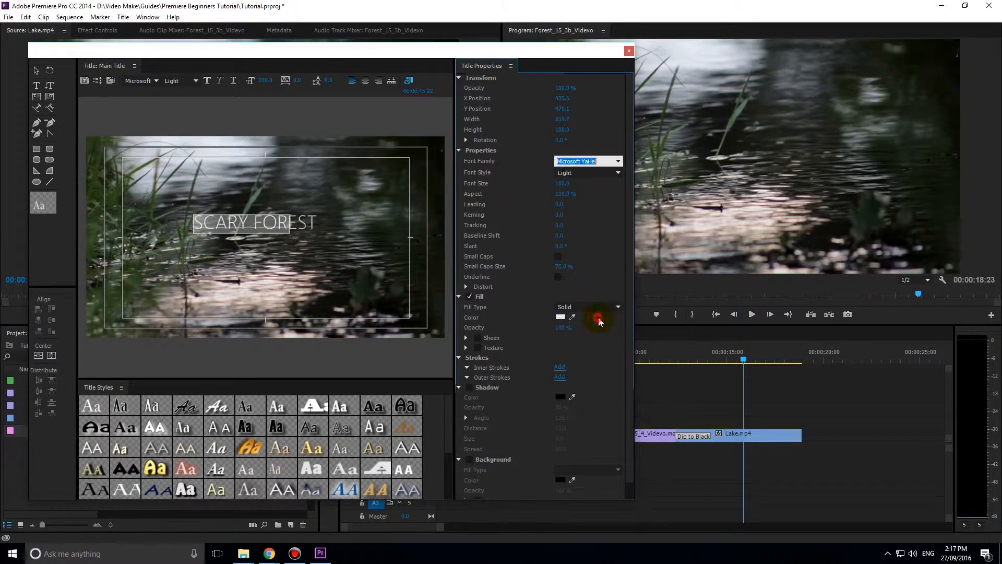
left_click(618, 173)
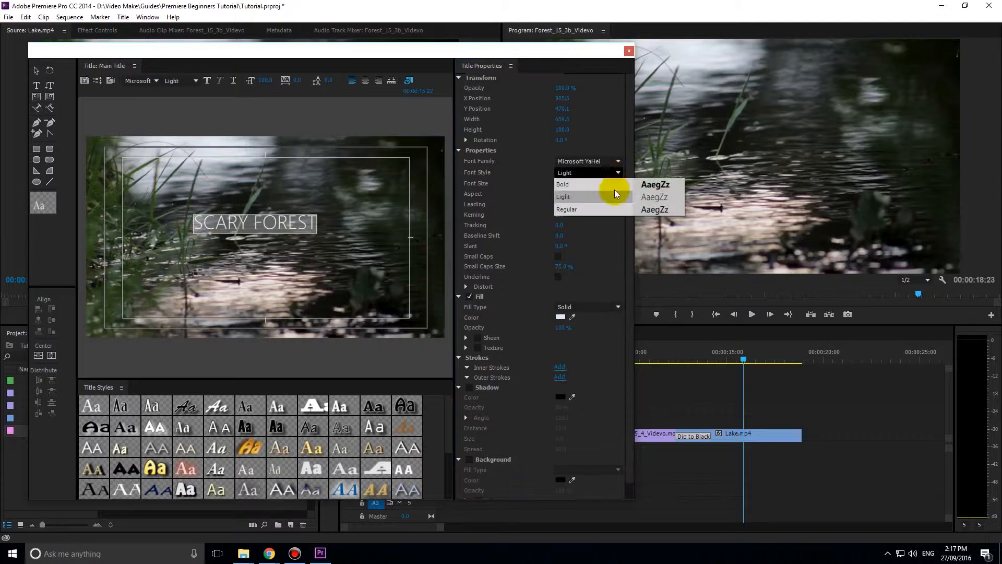
left_click(586, 184)
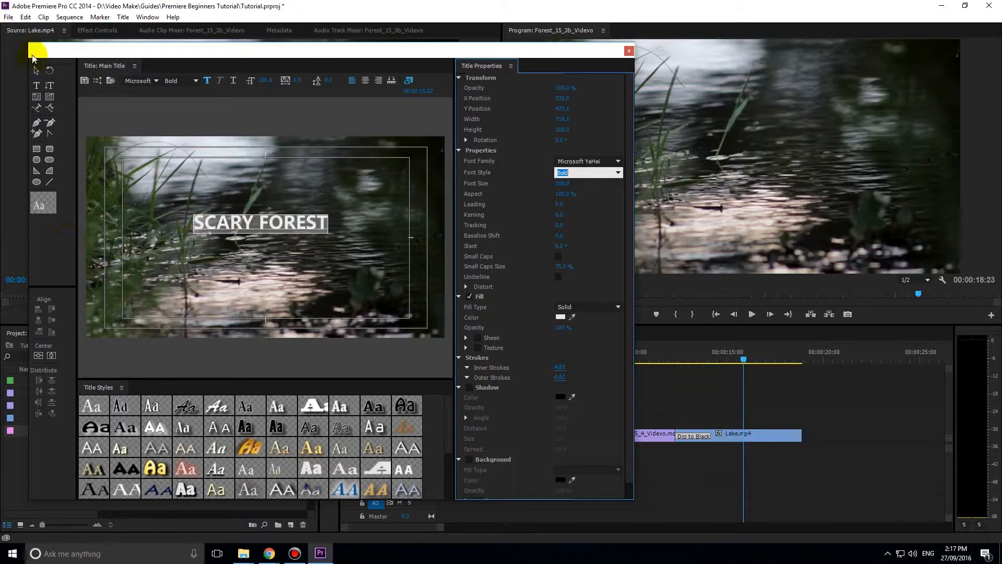
Center the "SCARY FOREST" text horizontally and vertically in the frame and close the title editor
left_click(36, 70)
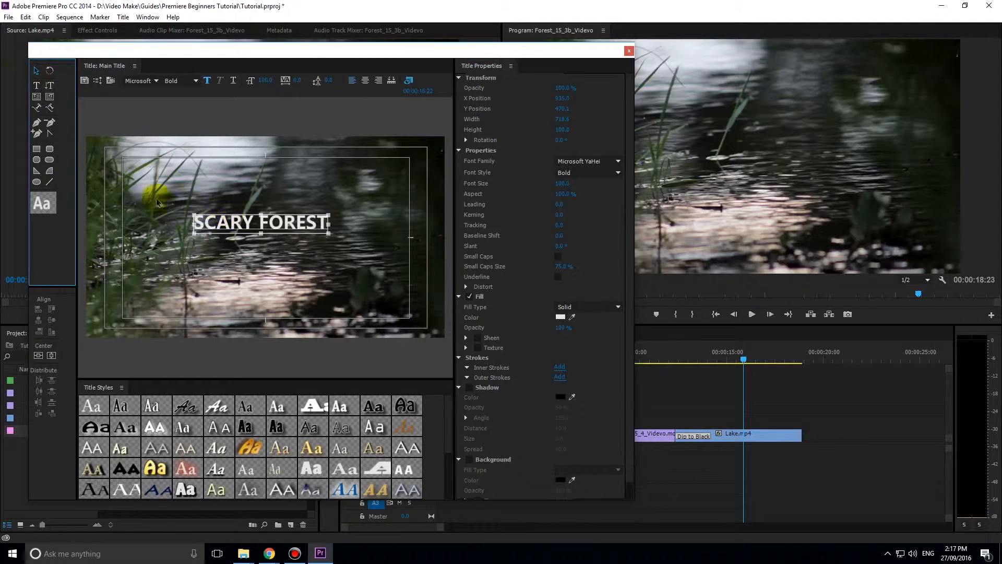
left_click(36, 69)
left_click(234, 223)
right_click(234, 224)
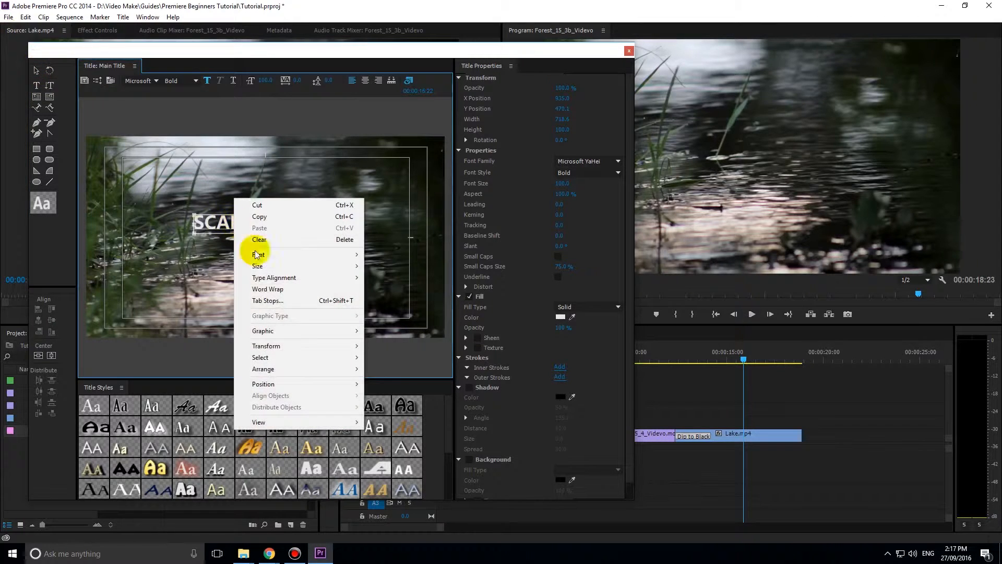
mouse_move(269, 384)
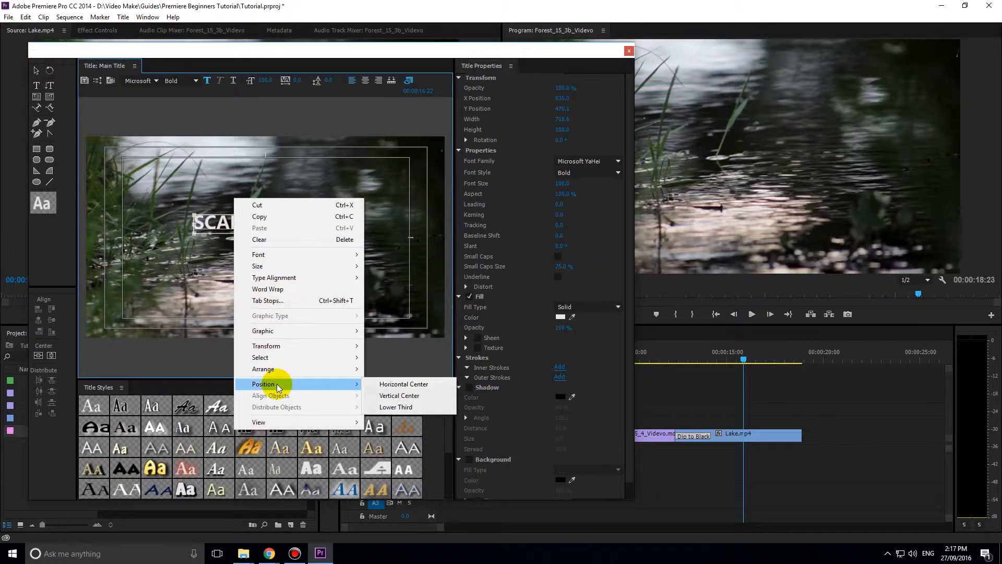
left_click(398, 384)
right_click(273, 223)
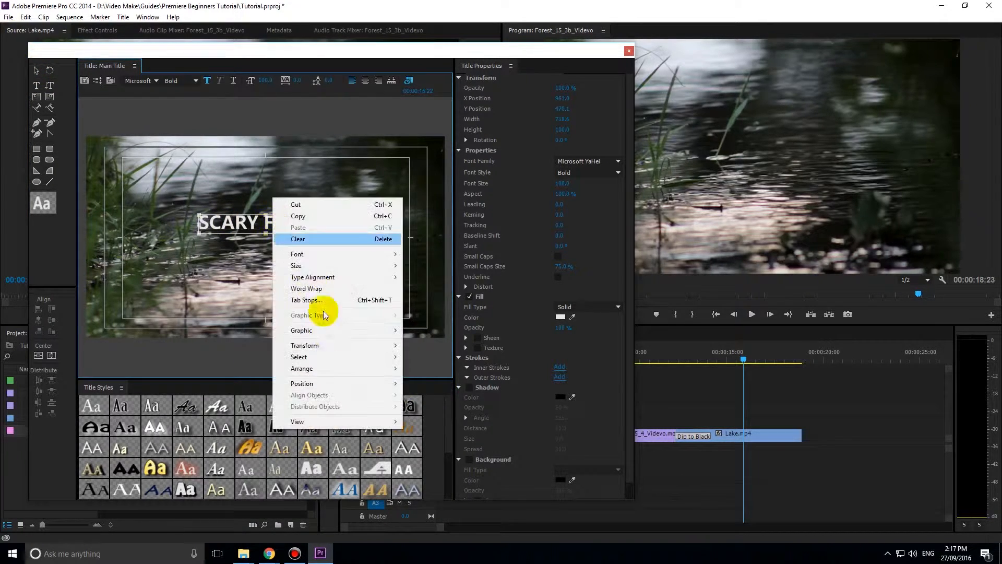
mouse_move(334, 384)
left_click(427, 397)
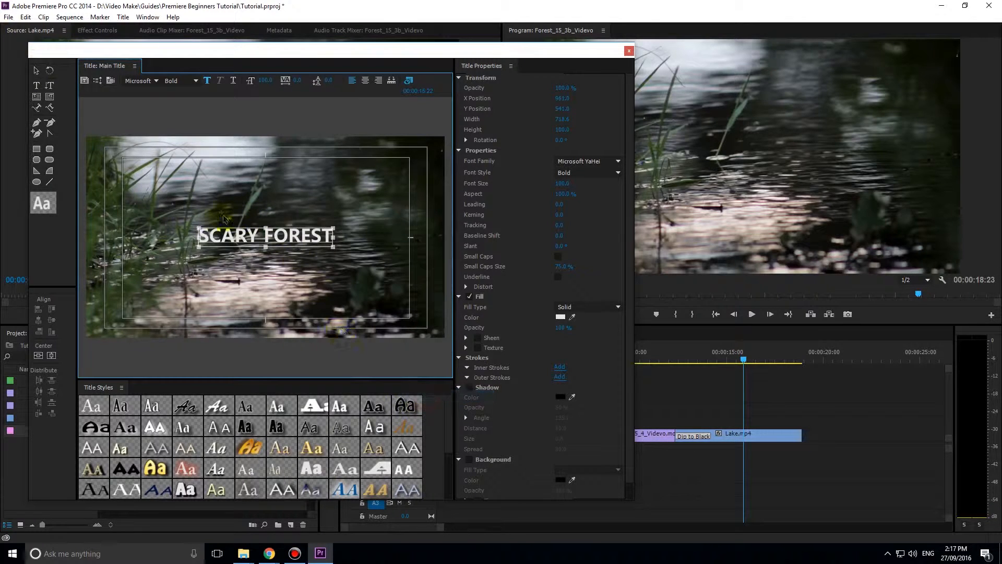
left_click(224, 119)
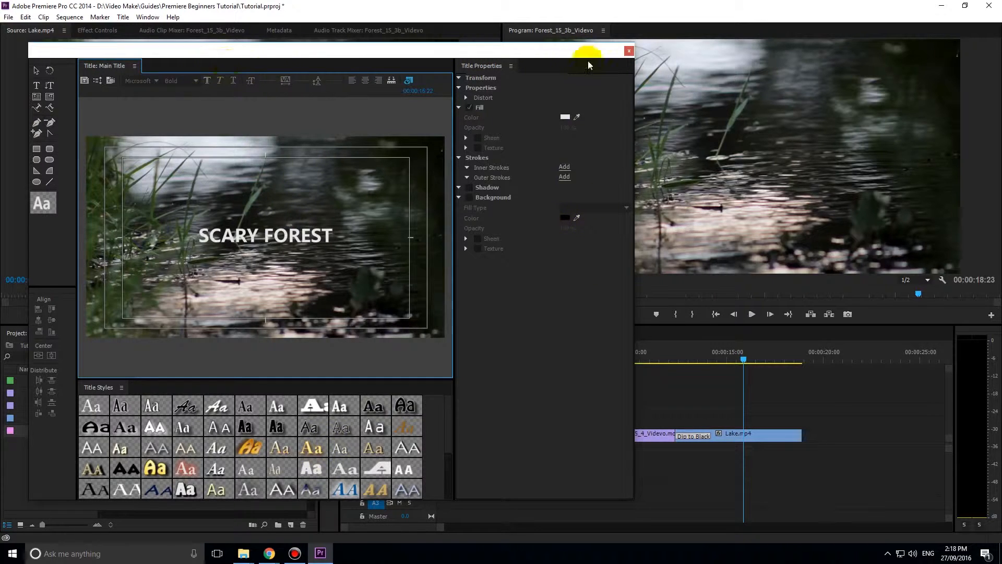
left_click(629, 51)
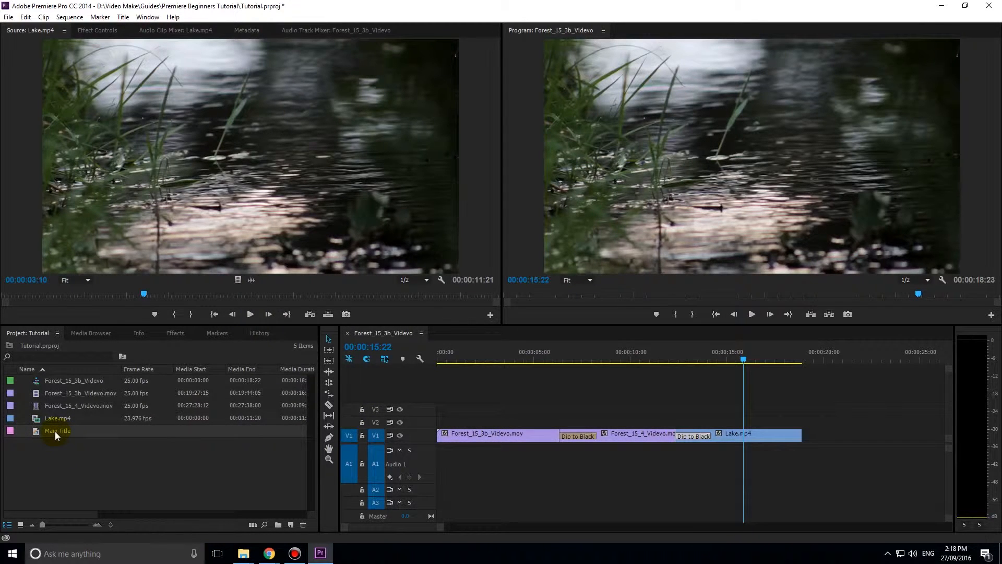
Place the Main Title on track V2 at the sequence start, above Forest_15_3b_Videvo.mov, and preview the frame at 00:00:01:20
left_click_drag(55, 432, 434, 427)
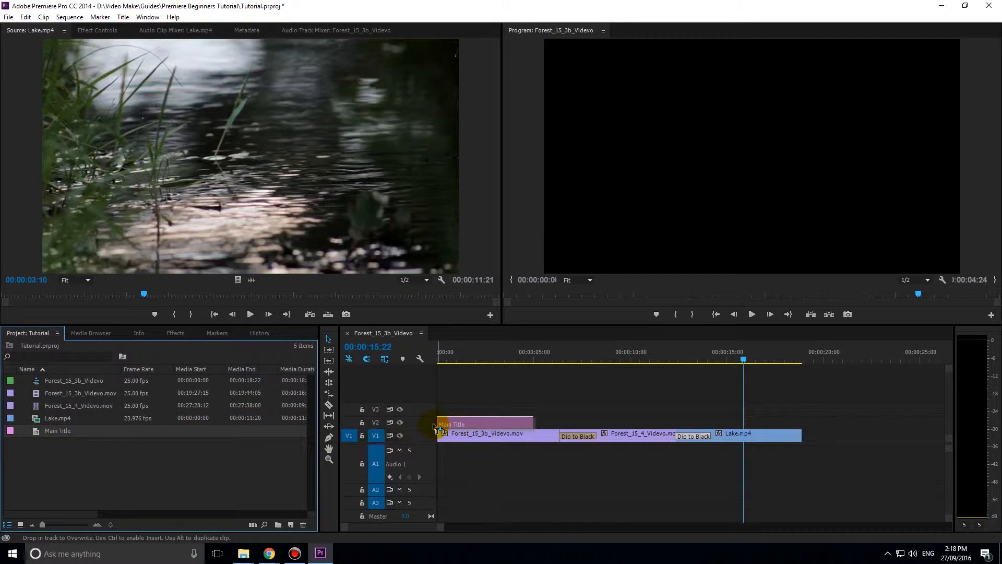
left_click_drag(433, 424, 433, 425)
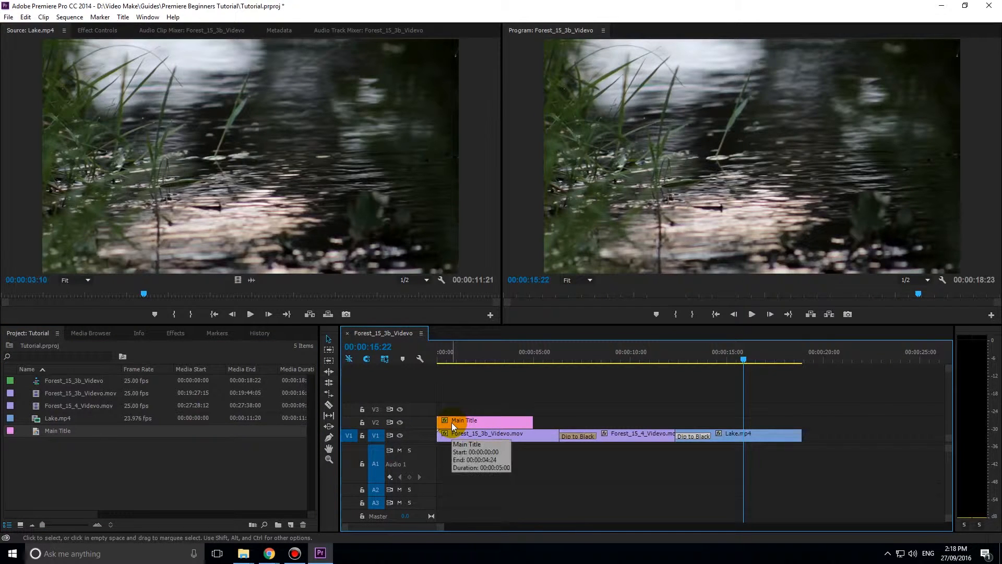
left_click(472, 360)
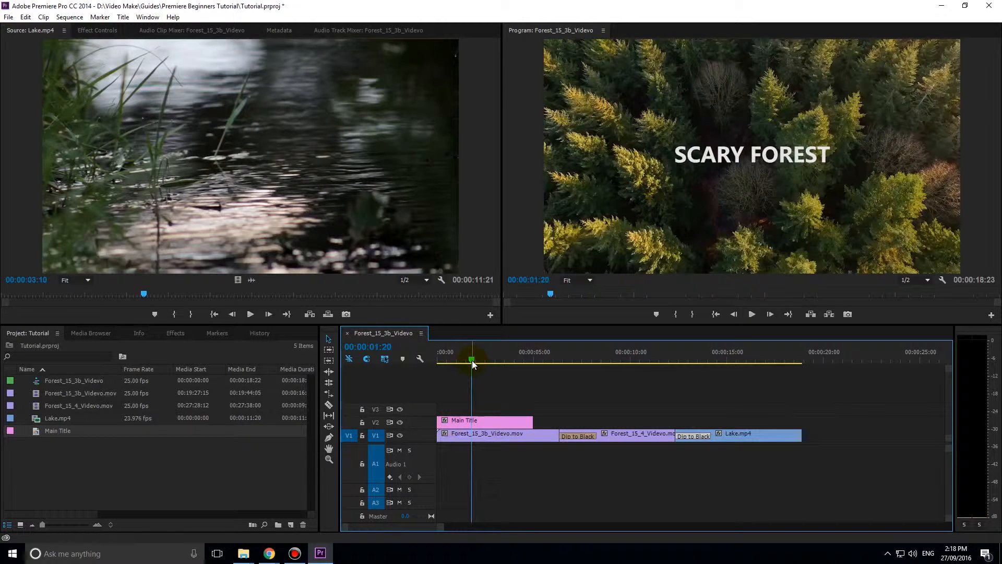
left_click(492, 423)
left_click(471, 440)
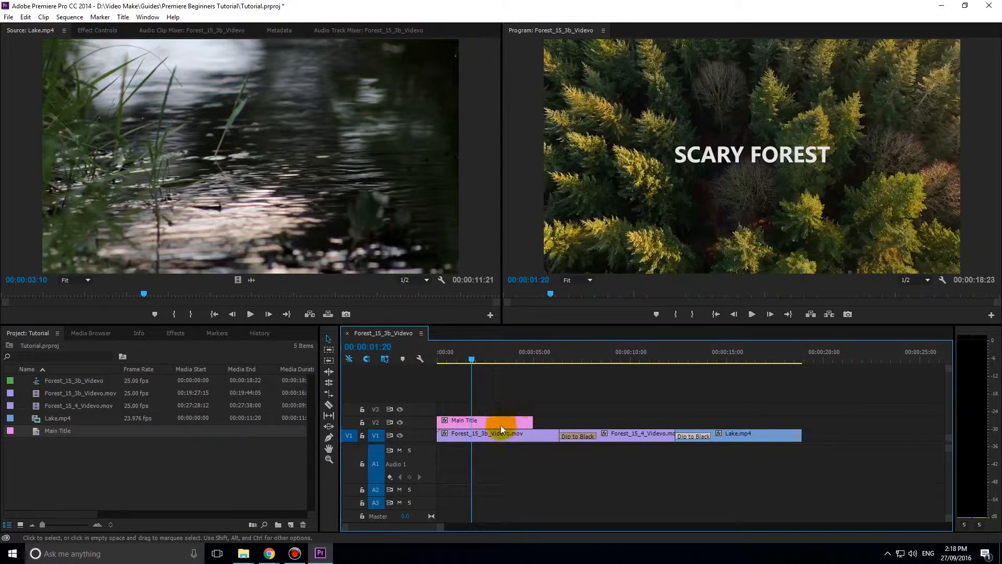
Trim the end of the Main Title clip to about half a second and extend it back to about five seconds
left_click(481, 422)
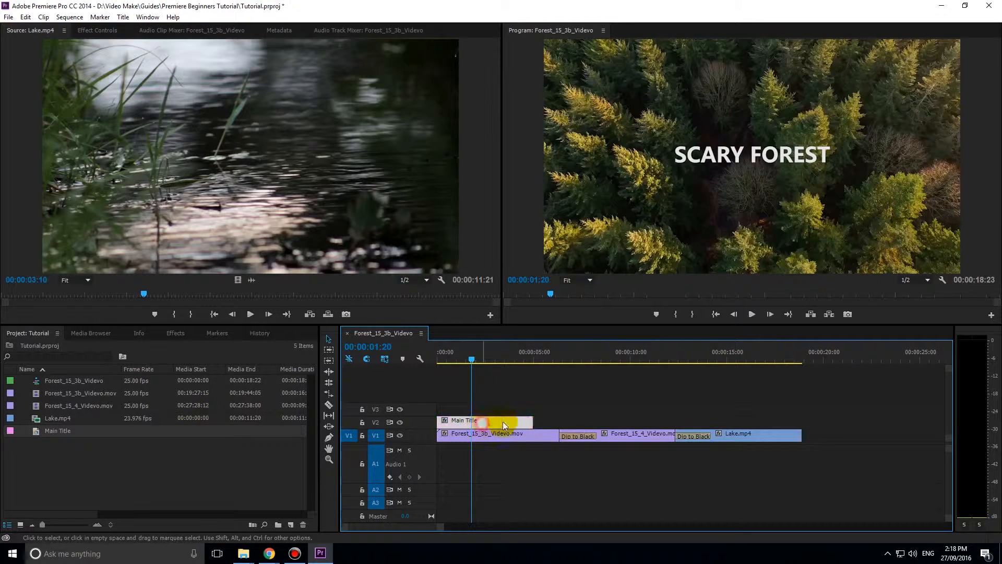
left_click_drag(532, 421, 447, 423)
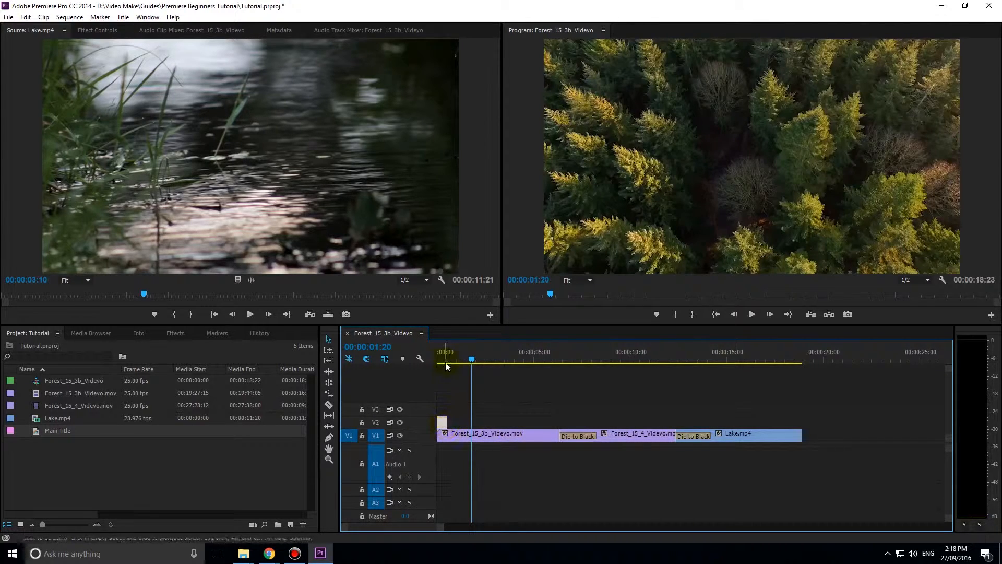
mouse_move(446, 358)
left_mouse_down()
mouse_move(437, 358)
mouse_move(453, 359)
left_mouse_up()
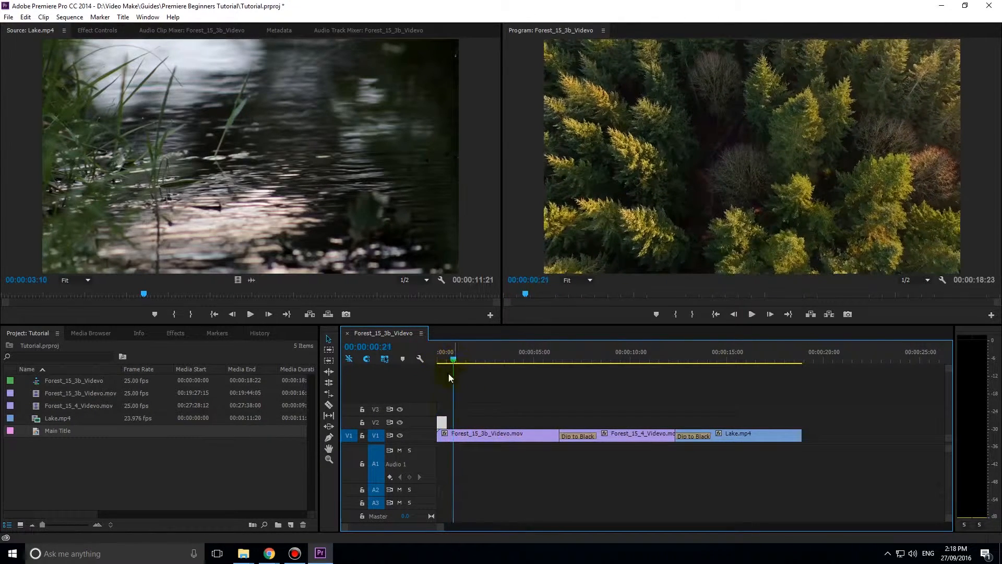
left_click(441, 421)
left_click_drag(442, 421, 525, 421)
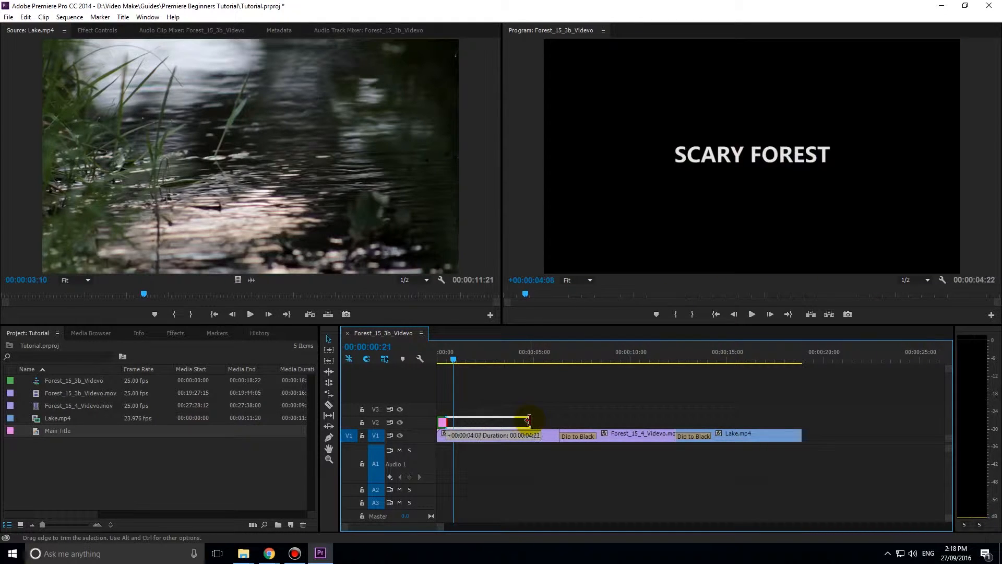
left_click_drag(530, 420, 532, 420)
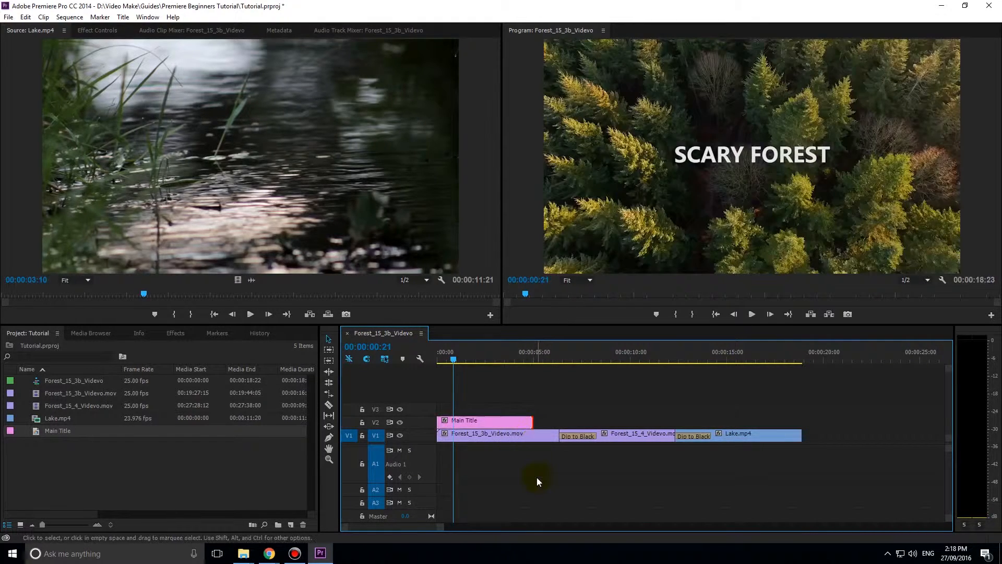
Shift all three V1 clips and their transitions about two seconds later, leaving the Main Title at the sequence start
left_click_drag(454, 358, 437, 358)
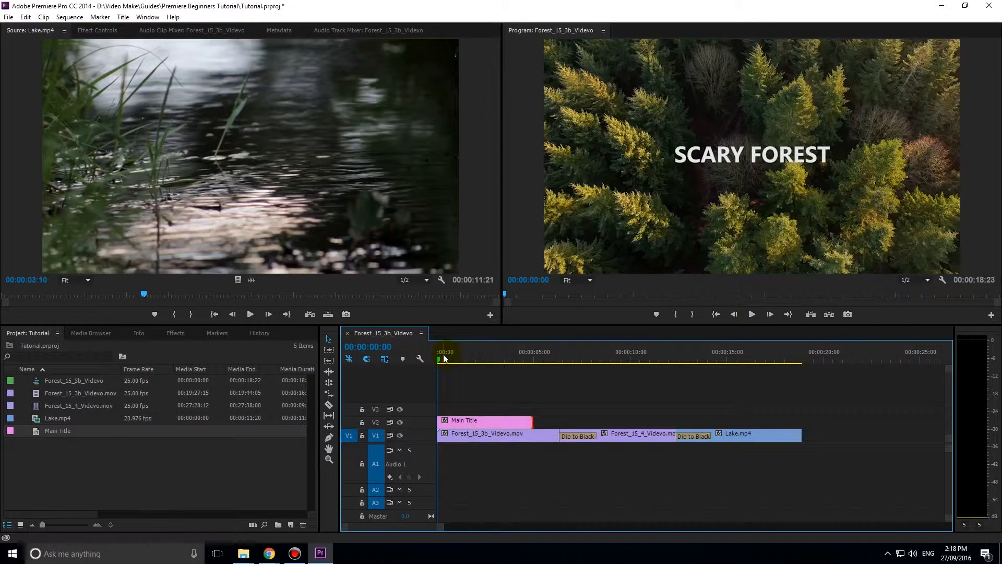
left_click(481, 424)
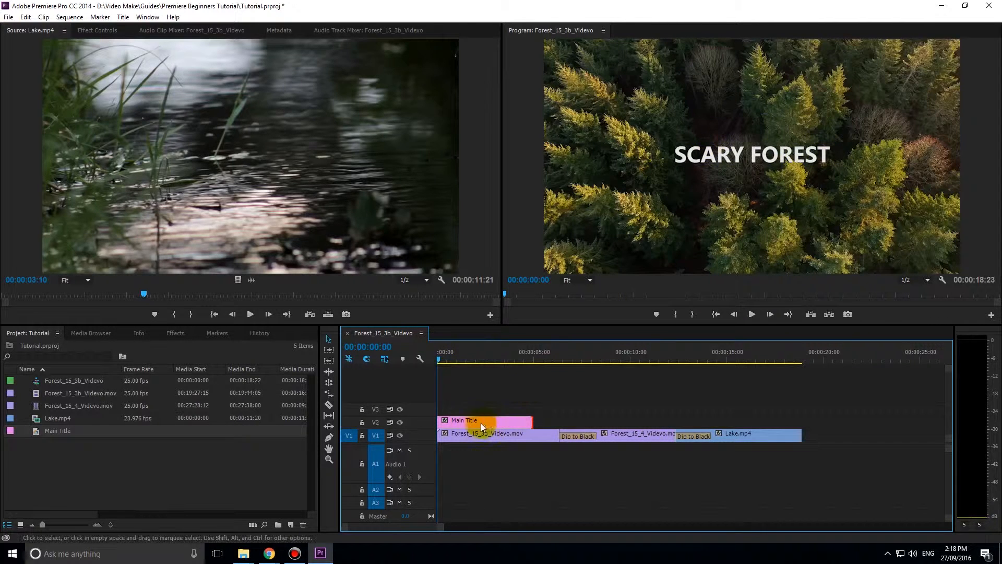
left_click_drag(688, 450, 534, 441)
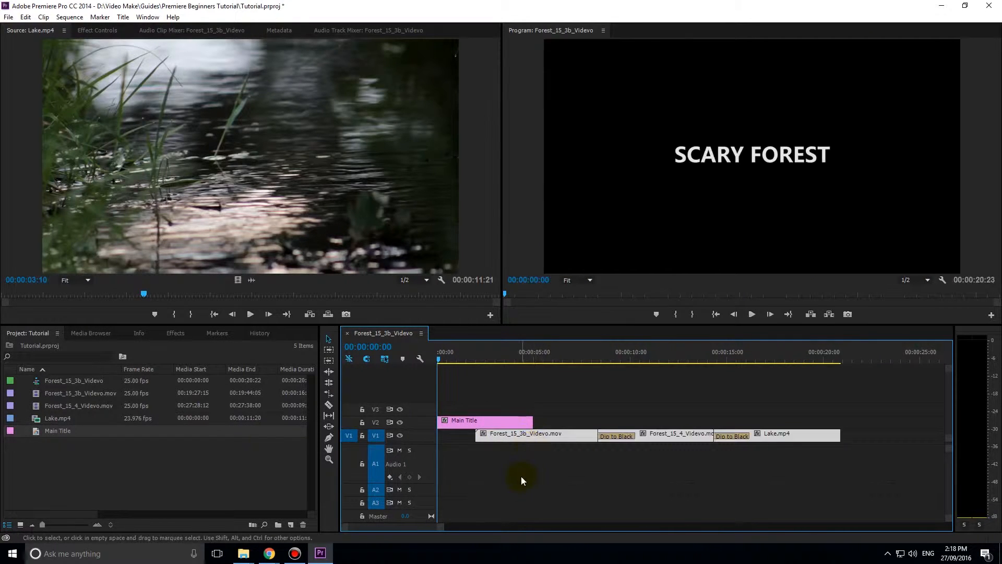
Play the sequence from its start past the end of the Main Title to review the title over black
left_click(477, 468)
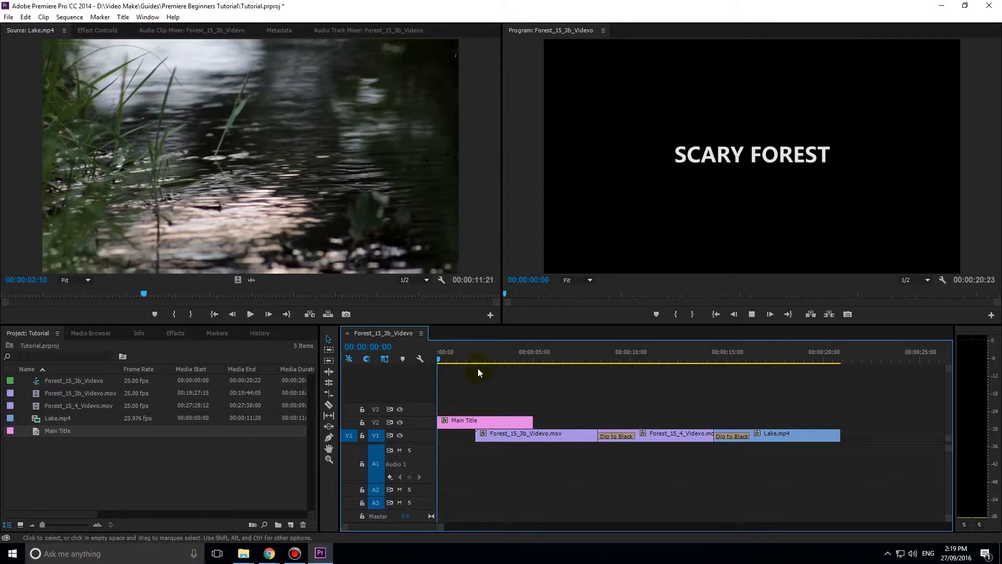
key("space")
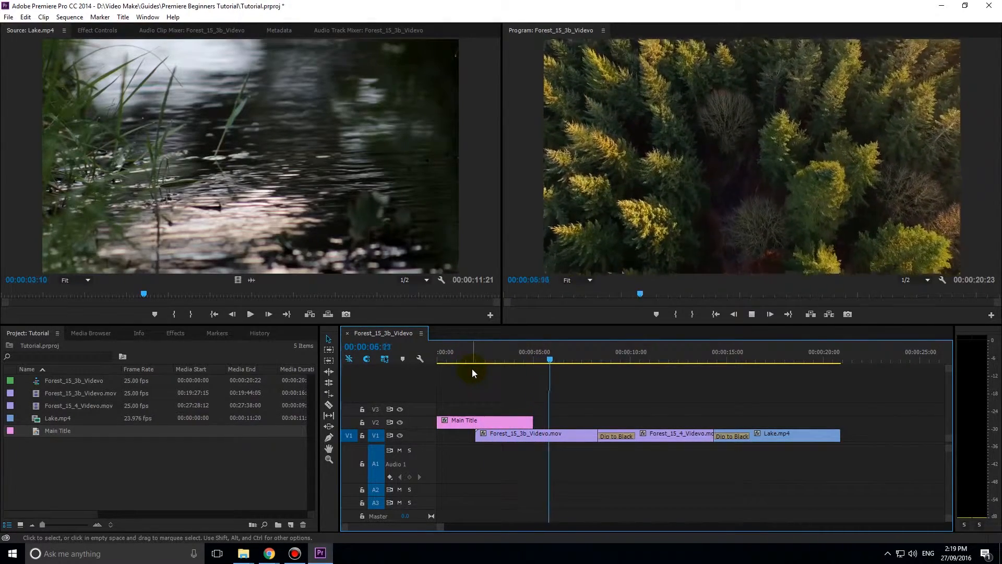
key("space")
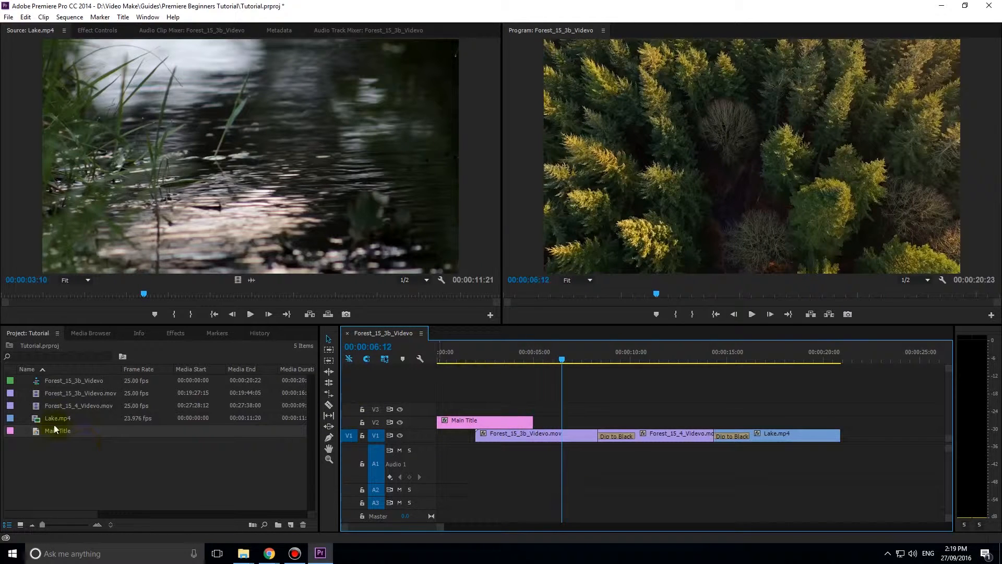
Add a Dip to Black transition at the start of Forest_15_3b_Videvo.mov and a Cross Dissolve at the end of the Main Title clip
left_click(177, 333)
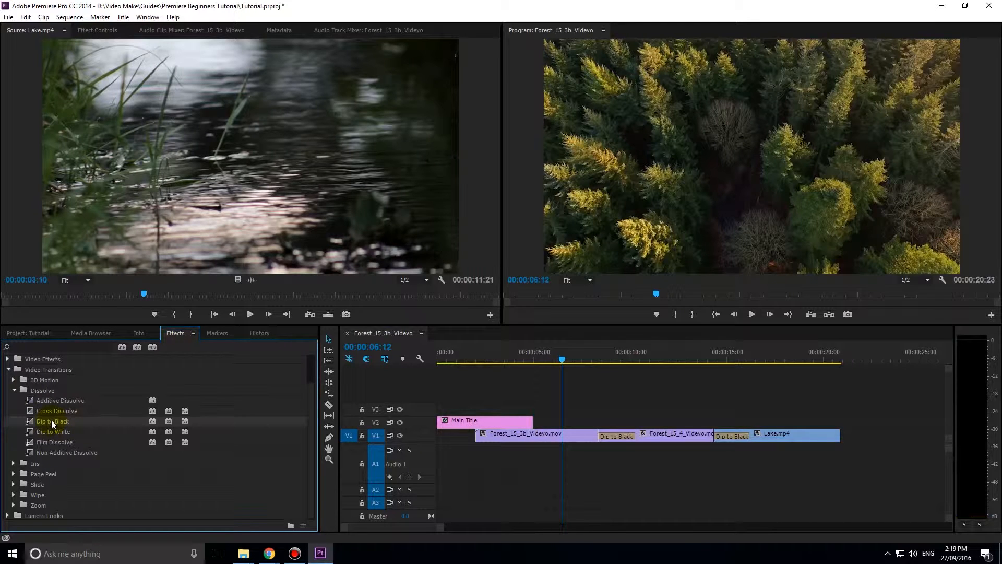
left_click_drag(51, 420, 485, 439)
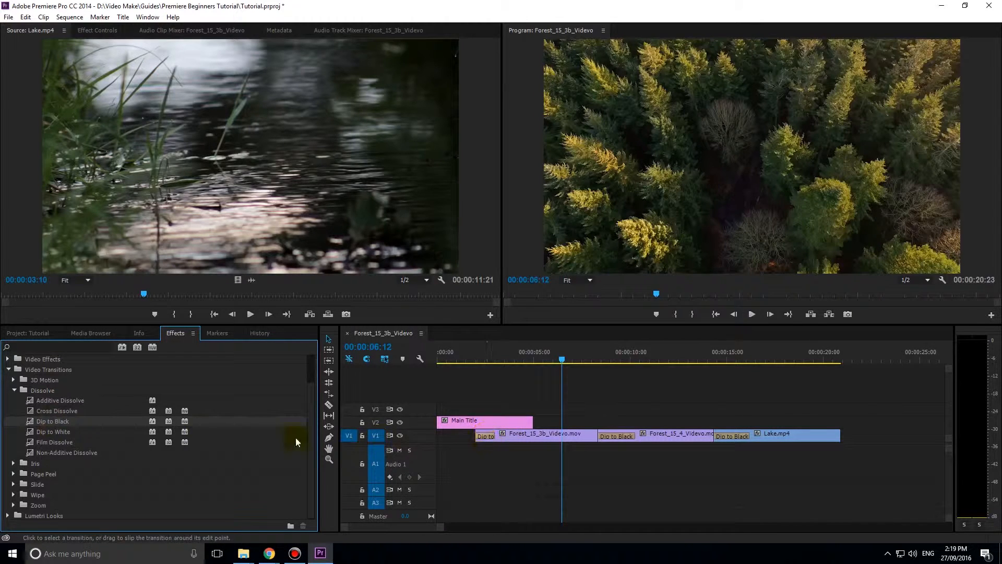
left_click_drag(42, 412, 468, 422)
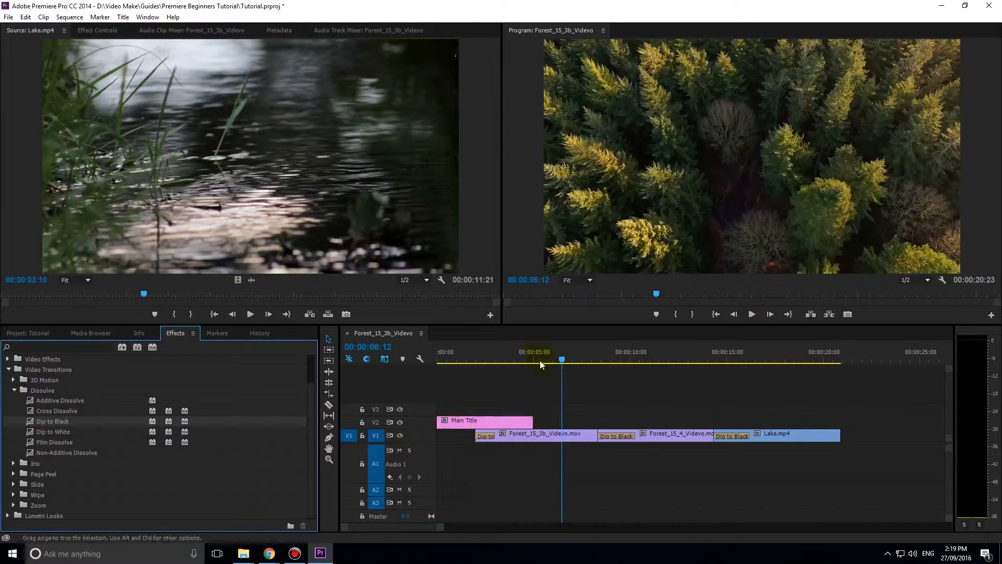
mouse_move(543, 360)
left_mouse_down()
mouse_move(515, 362)
mouse_move(542, 364)
mouse_move(526, 368)
left_mouse_up()
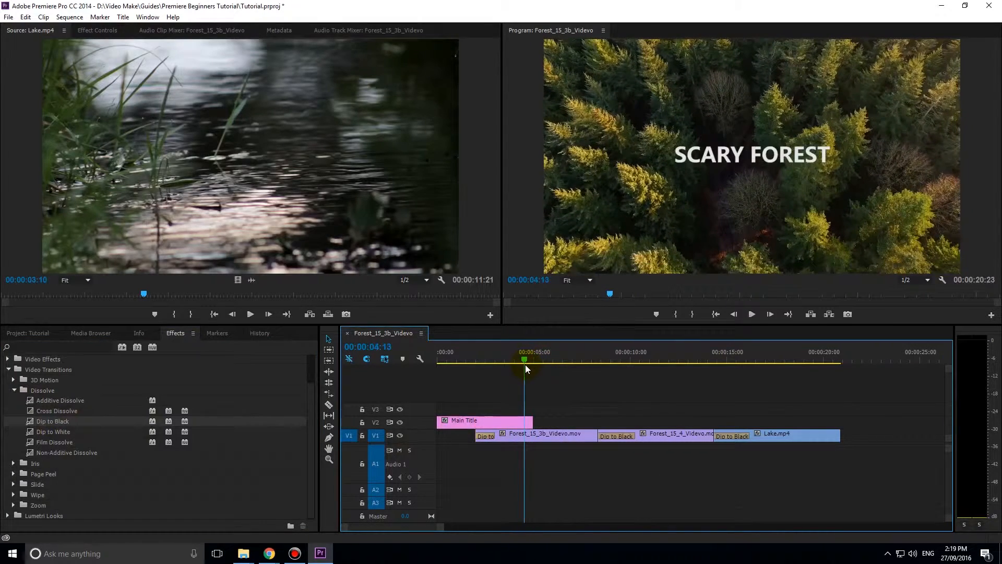
left_click_drag(56, 412, 523, 424)
Play the sequence from the start through the first forest clip to review the opening Dip to Black and title Cross Dissolve
left_click(446, 356)
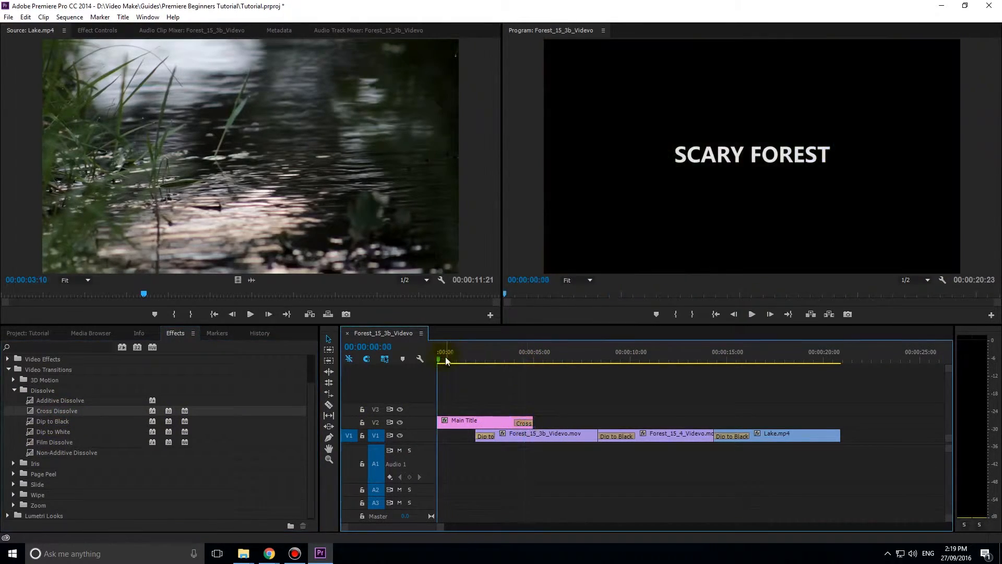
key("space")
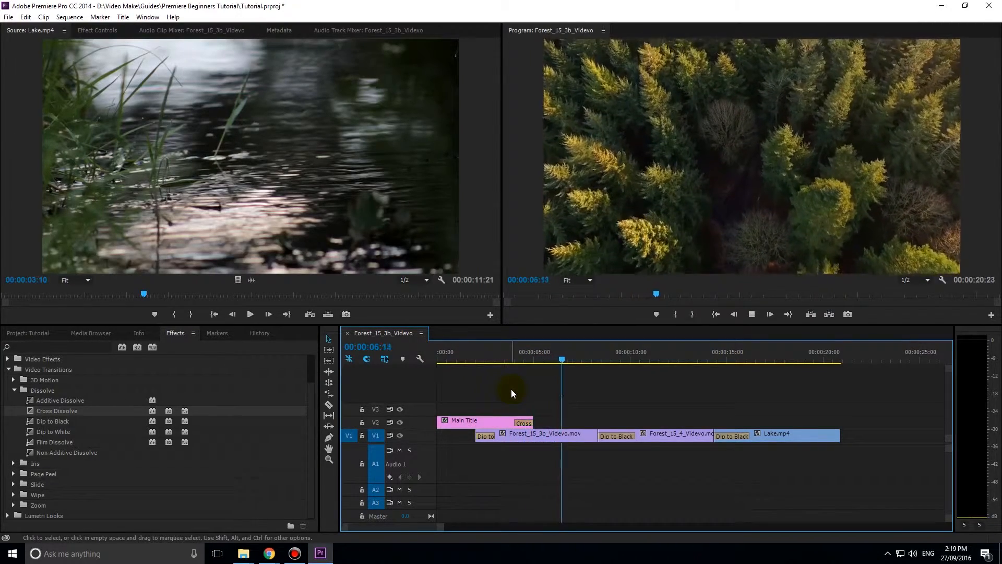
key("space")
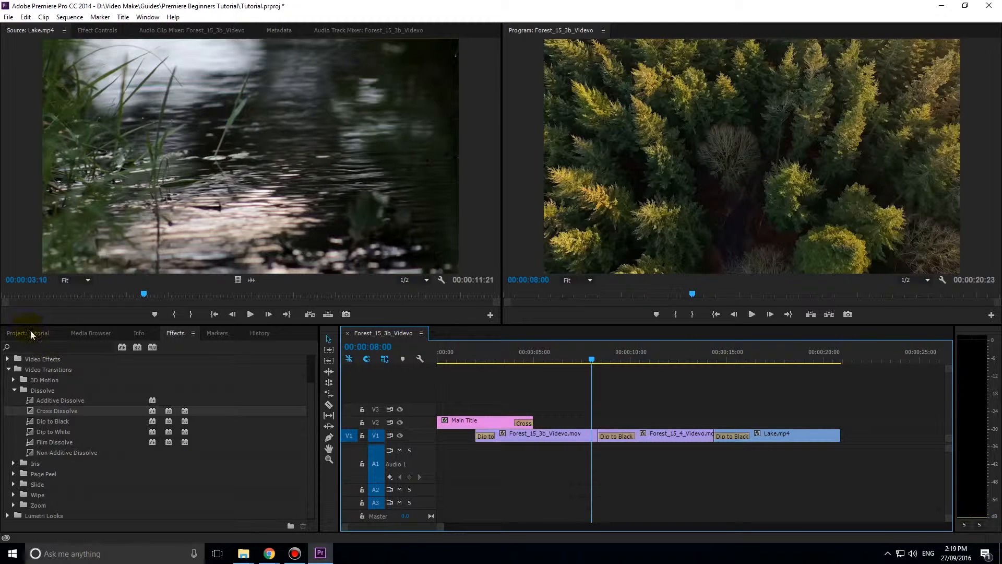
Import the Ars_Sonor Perception_Running_Wild.mp3 music file from the tutorial folder and show the project's items
left_click(89, 335)
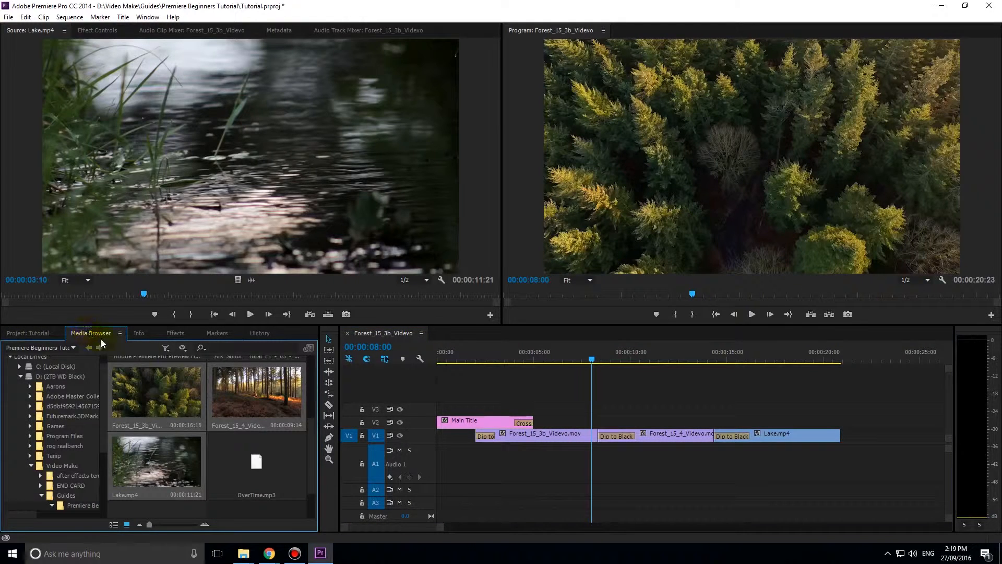
left_click_drag(309, 471, 308, 419)
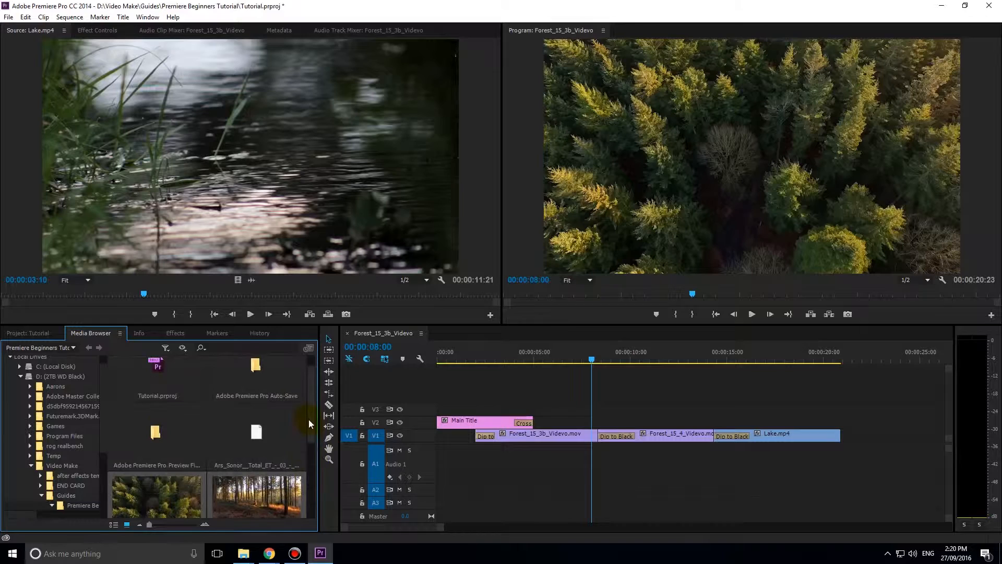
left_click(263, 448)
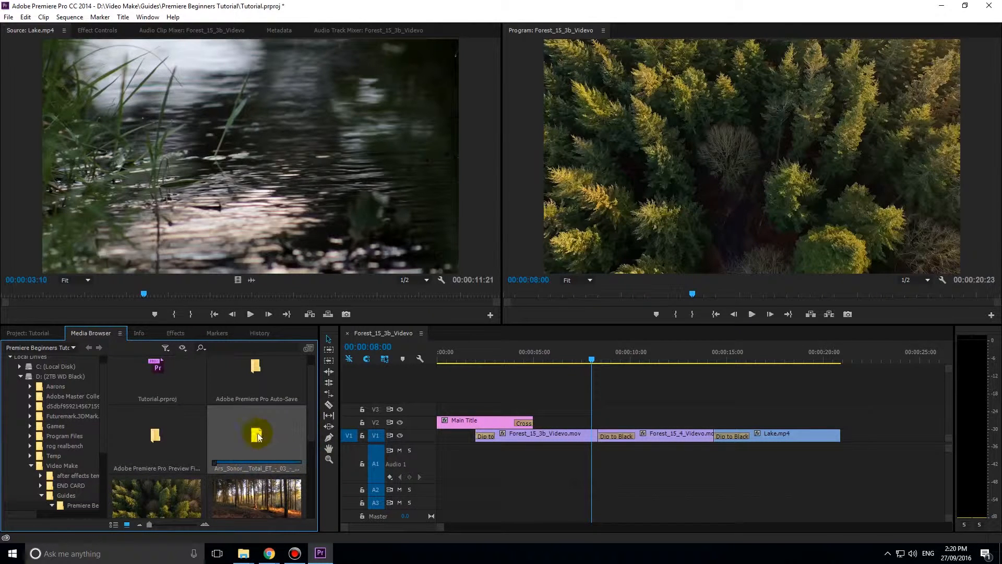
right_click(259, 435)
left_click(283, 443)
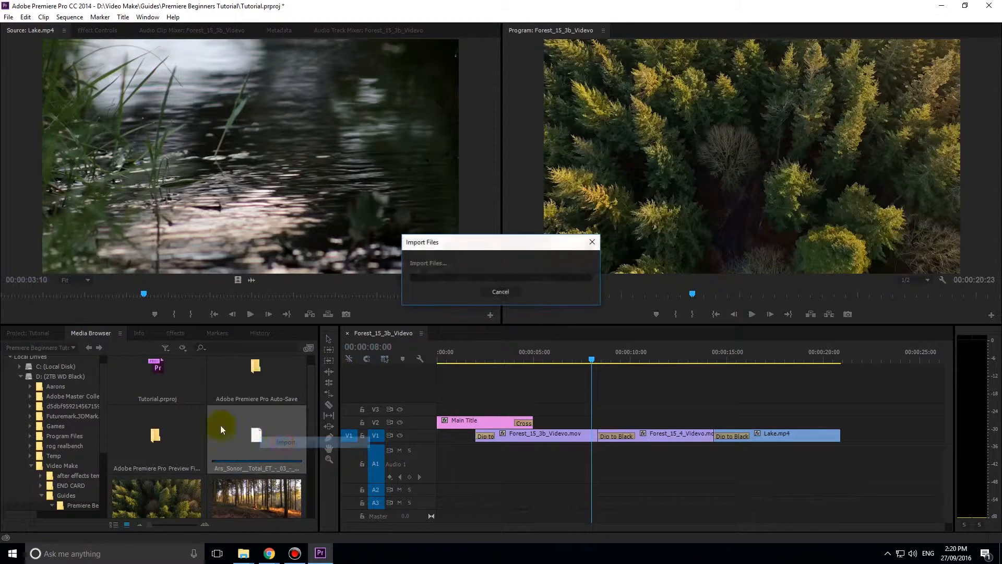
left_click(30, 334)
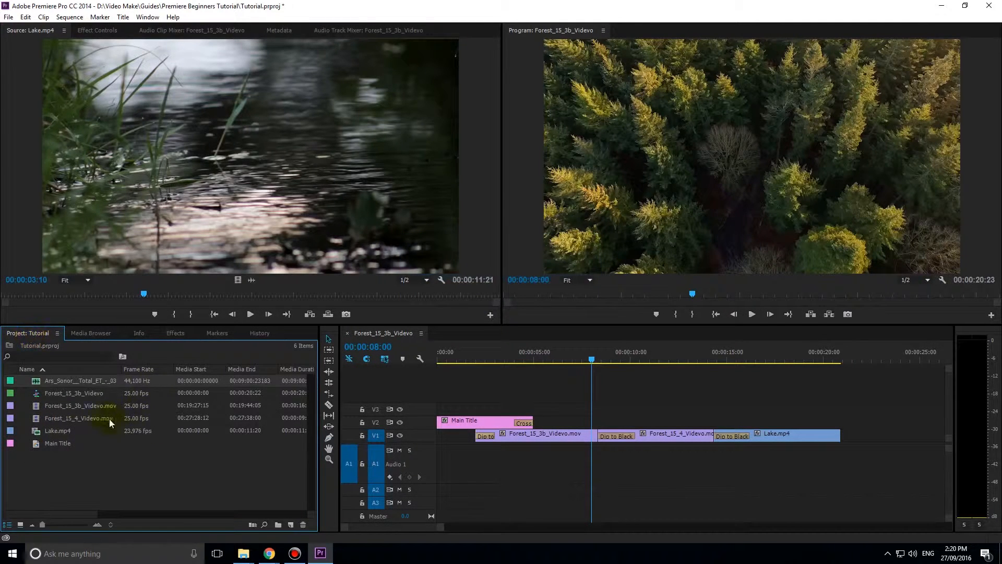
Load the imported Perception_Running_Wild.mp3 as the source and play its opening seconds to preview the music
left_click(76, 382)
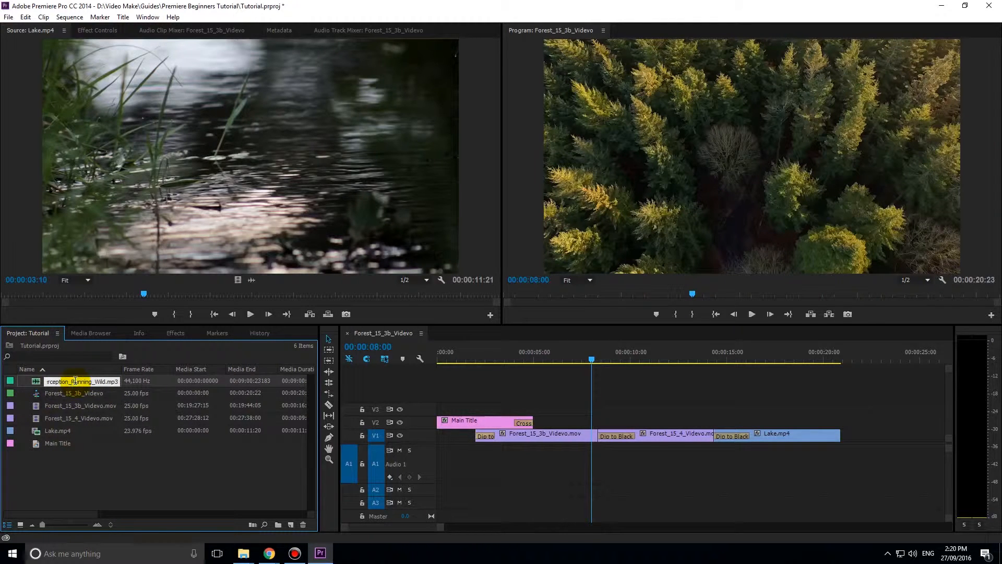
double_click(34, 382)
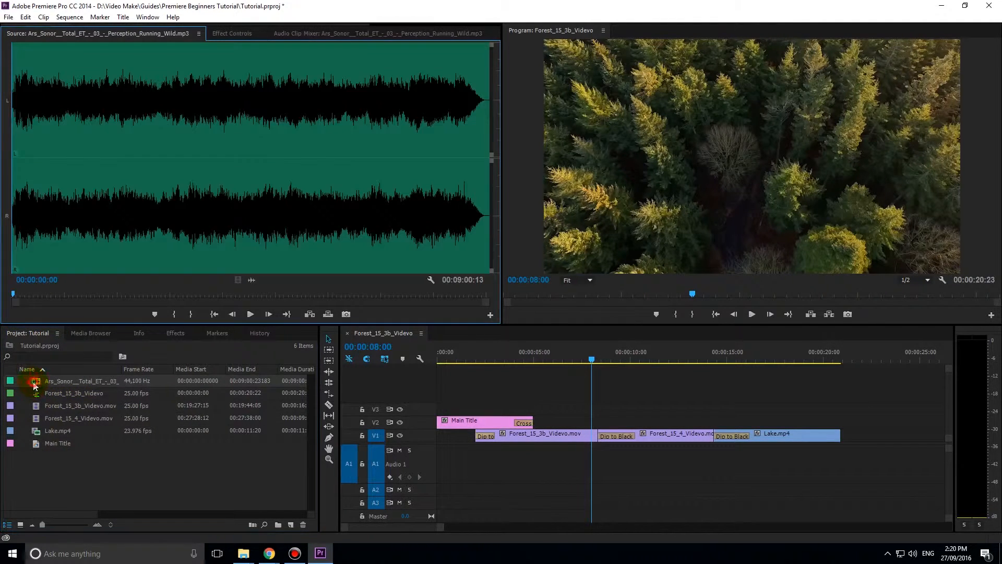
left_click(251, 316)
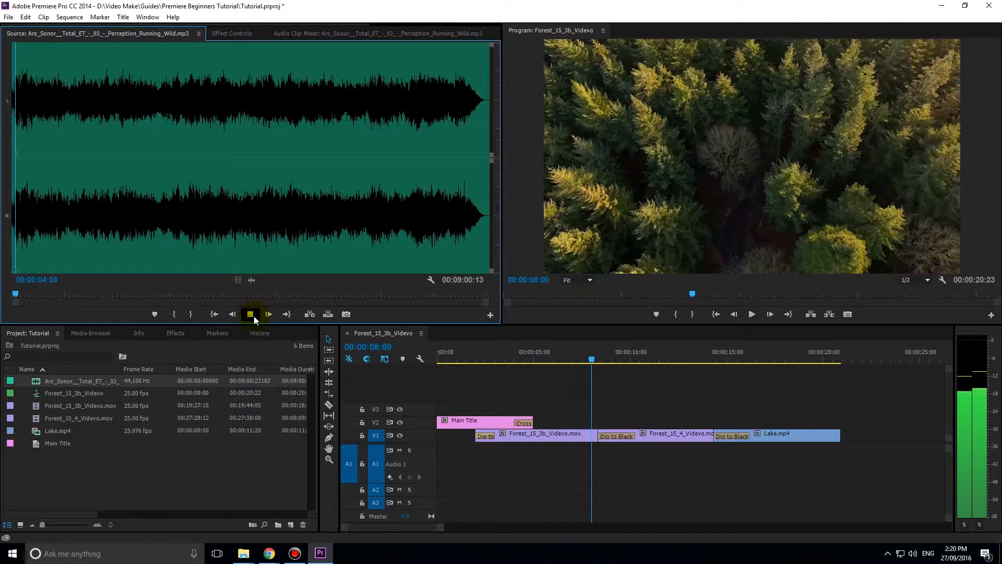
left_click(249, 316)
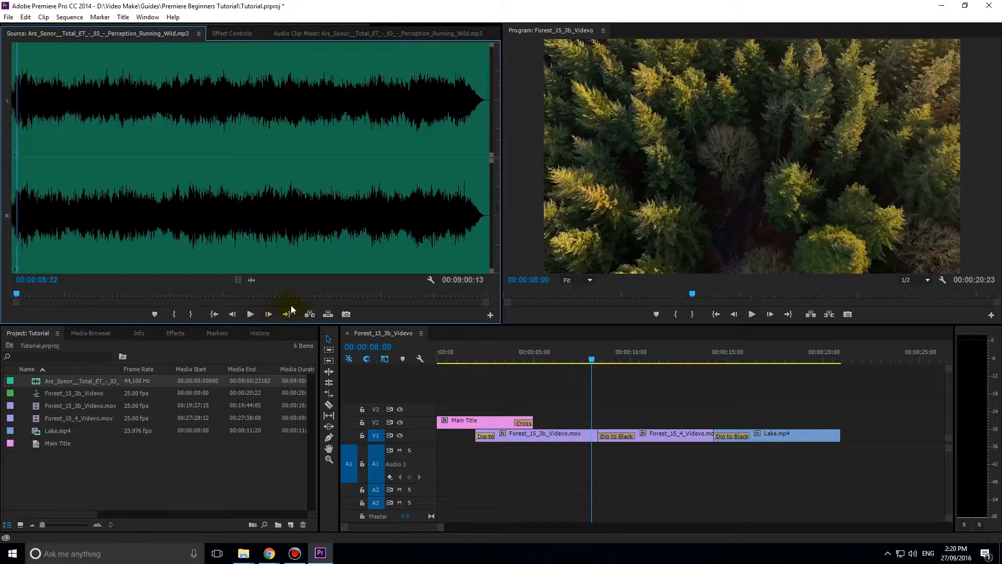
Place the Perception_Running_Wild.mp3 music on audio track A1 at the start of the sequence
left_click_drag(86, 380, 119, 410)
left_click_drag(228, 433, 440, 470)
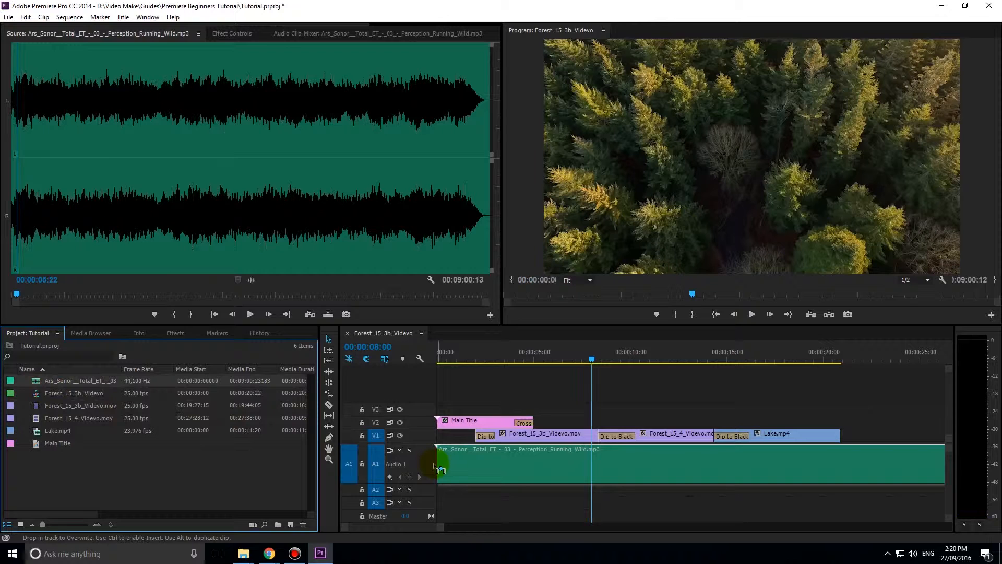
left_click_drag(440, 470, 440, 470)
Play the sequence from its start past the end of Lake.mp4 to review the video with the music
left_click(439, 354)
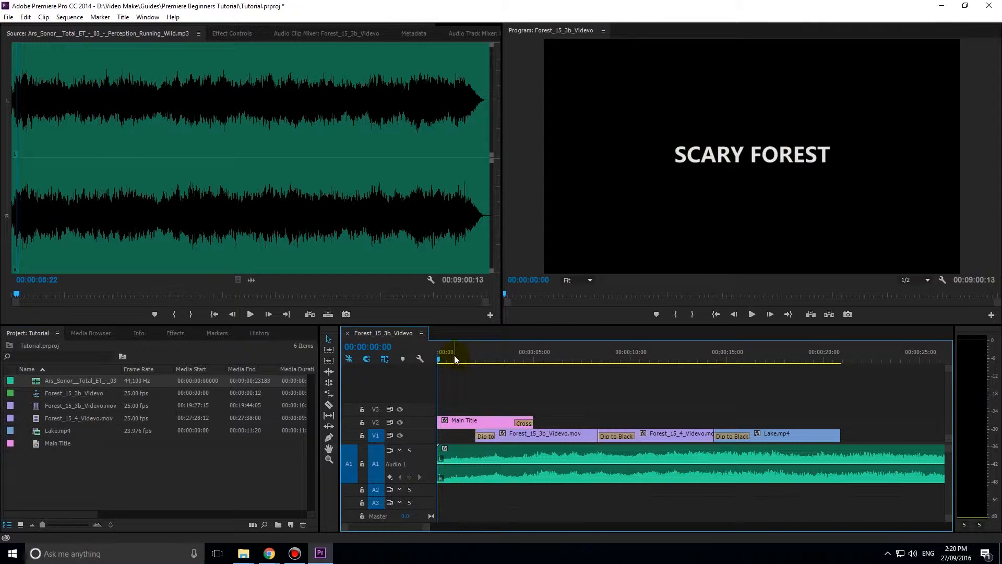
key("space")
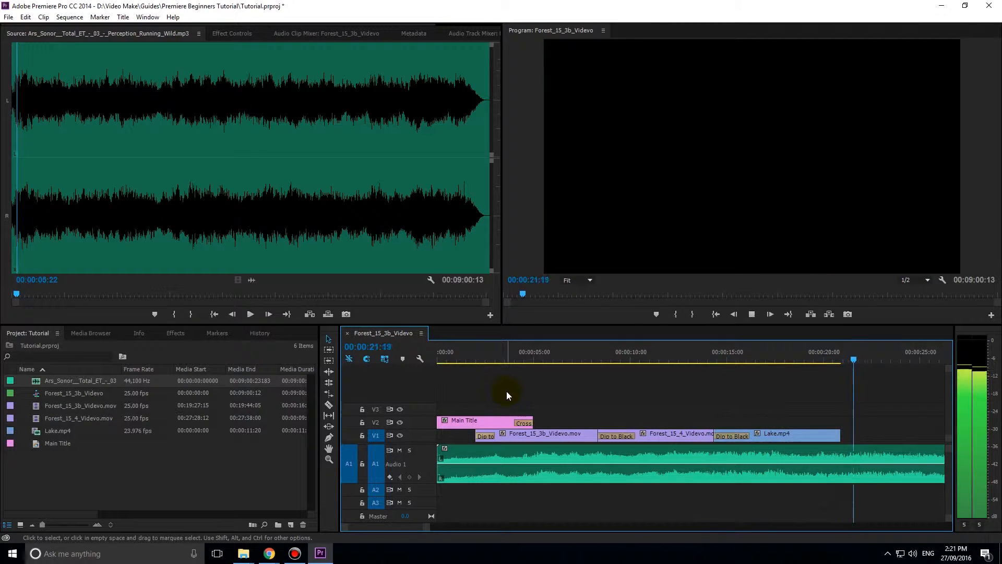
key("space")
Trim the end of the music clip on A1 back to line up with the end of Lake.mp4
scroll(613, 464, "down", 10)
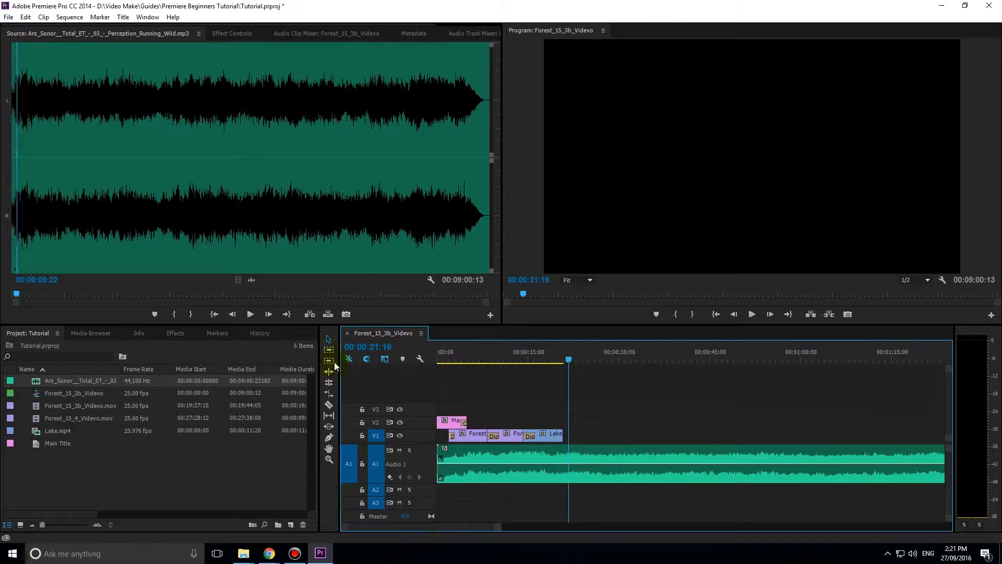
left_click(328, 339)
scroll(562, 444, "down", 5)
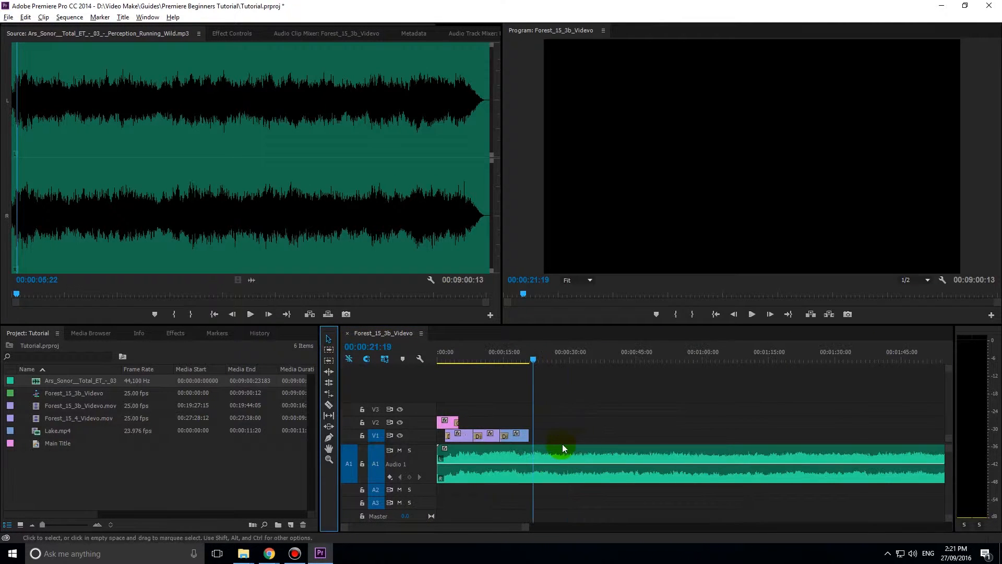
scroll(565, 445, "down", 4)
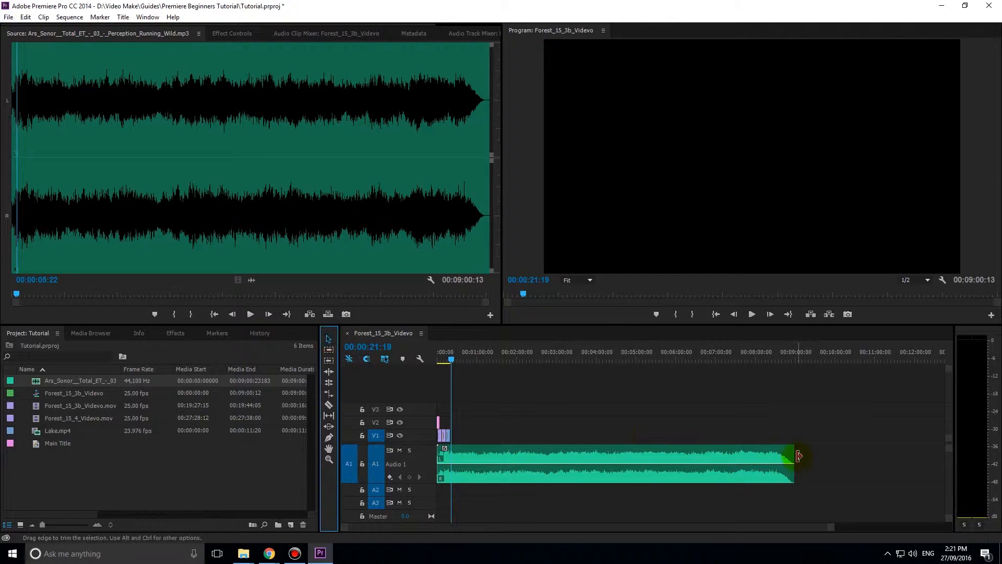
left_click_drag(790, 456, 447, 449)
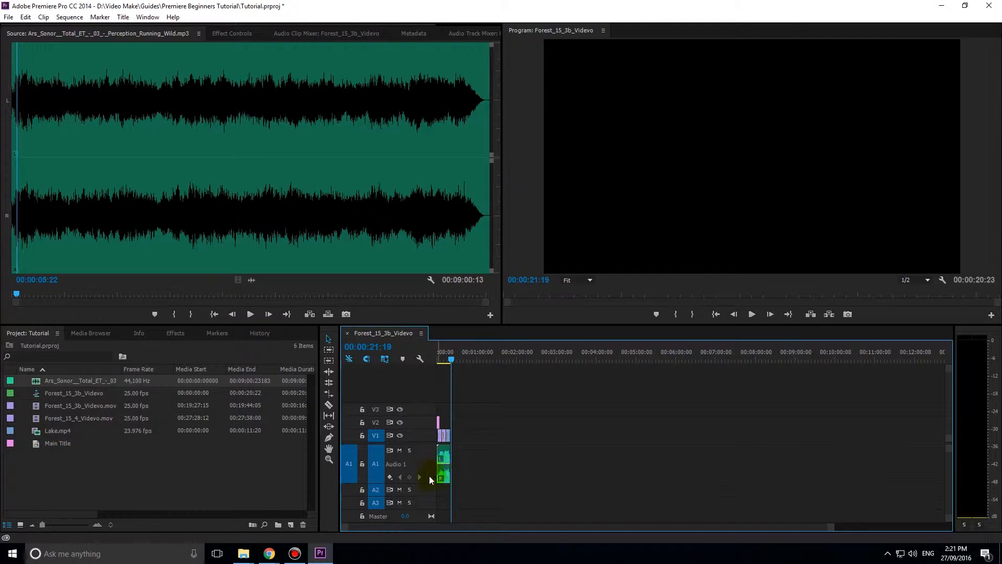
Play the last second or so of the sequence to check how the trimmed music ends with Lake.mp4
scroll(446, 476, "up", 5)
scroll(468, 471, "up", 4)
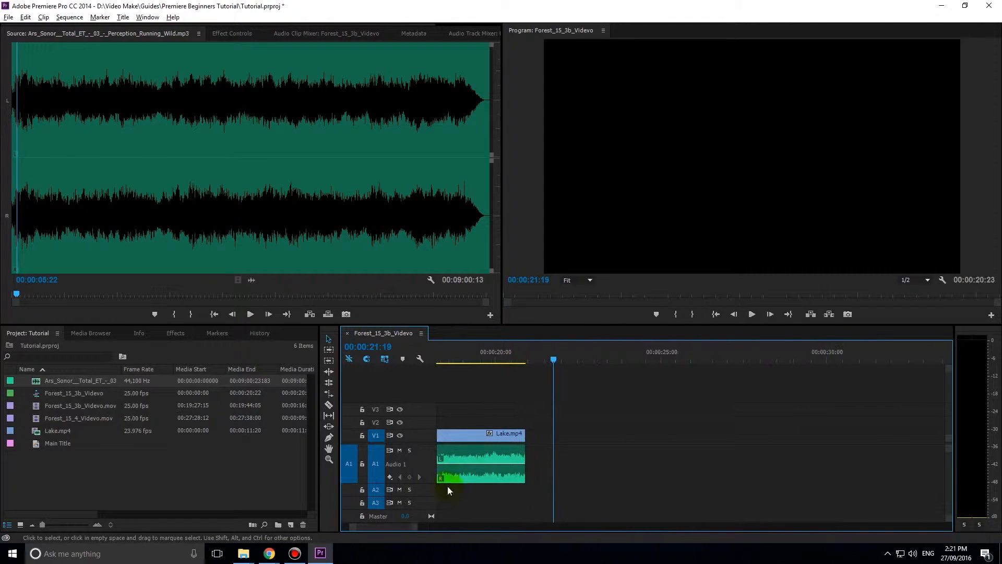
left_click(393, 525)
left_click_drag(391, 525, 396, 525)
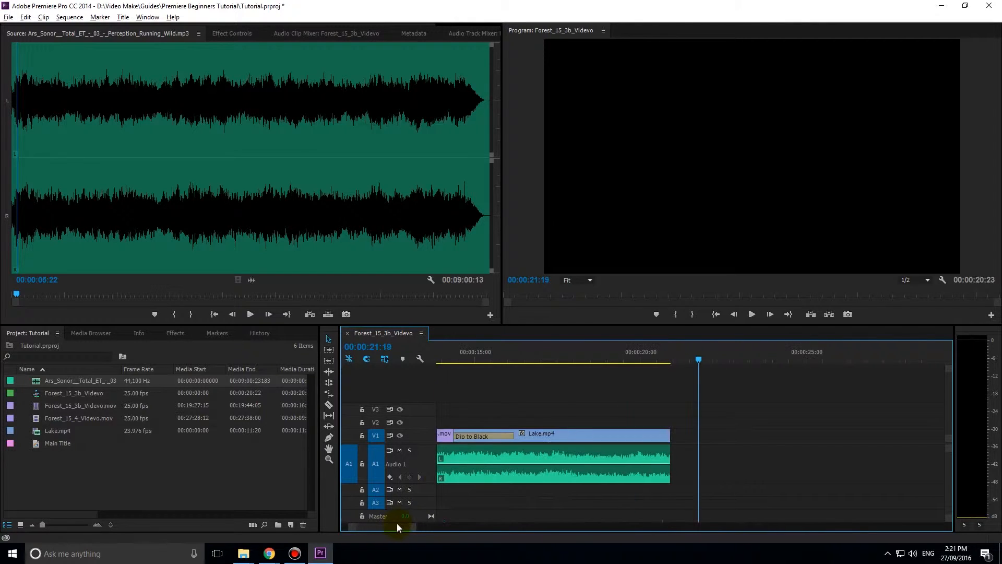
scroll(453, 488, "down", 3)
left_click_drag(546, 362, 557, 364)
key("space")
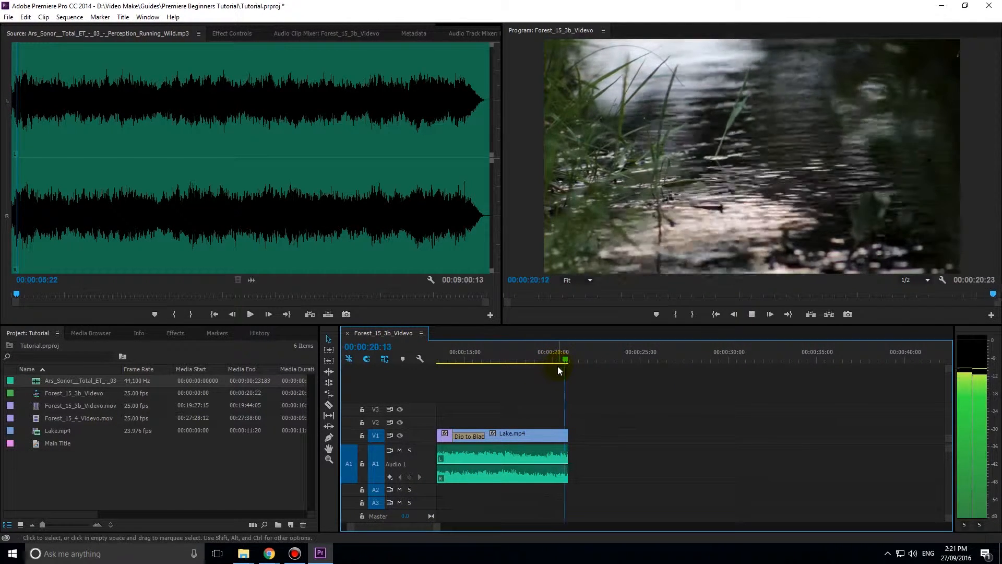
Collapse audio track A1 and expand it again to show the music's waveform and volume line
scroll(549, 494, "up", 4)
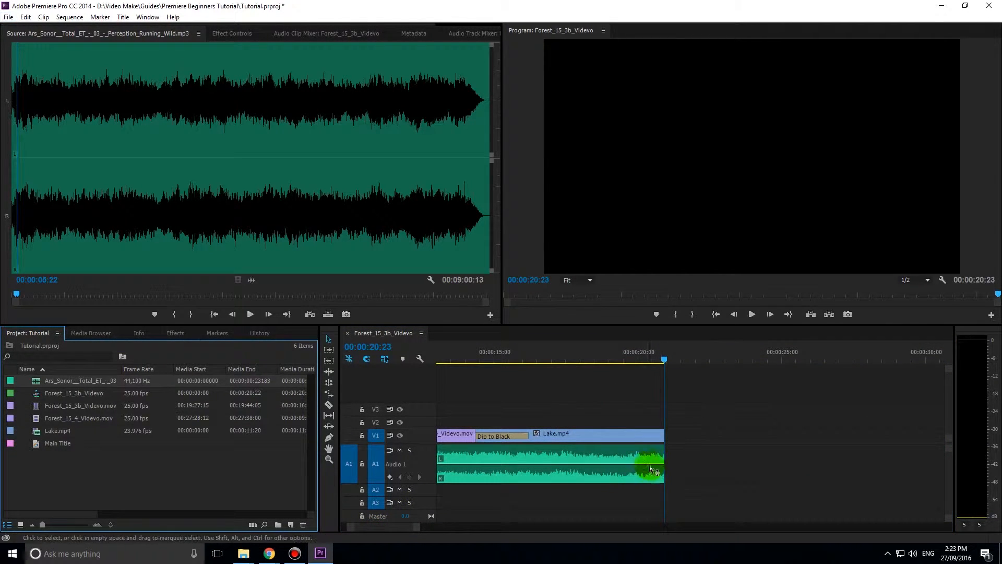
left_click(422, 466)
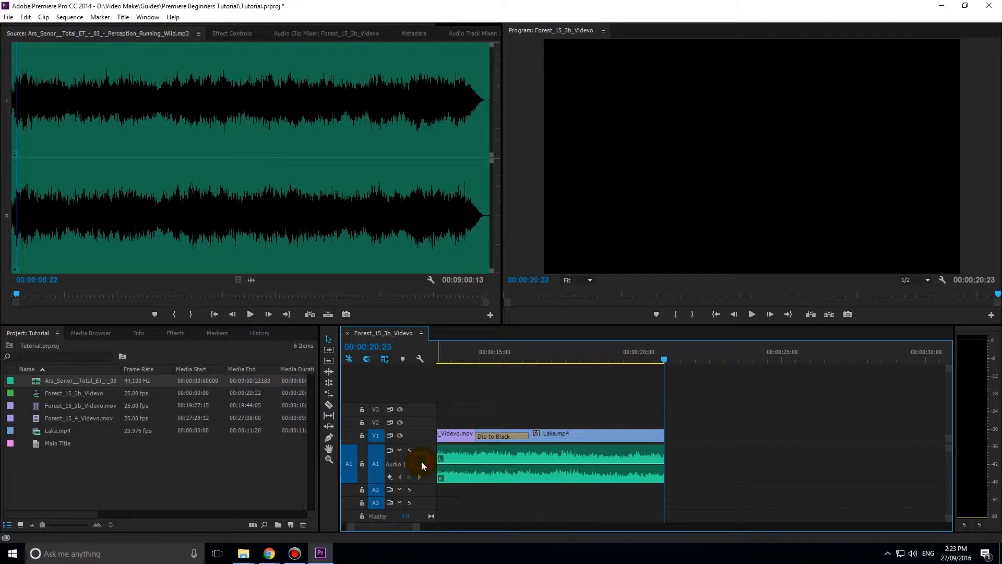
double_click(430, 453)
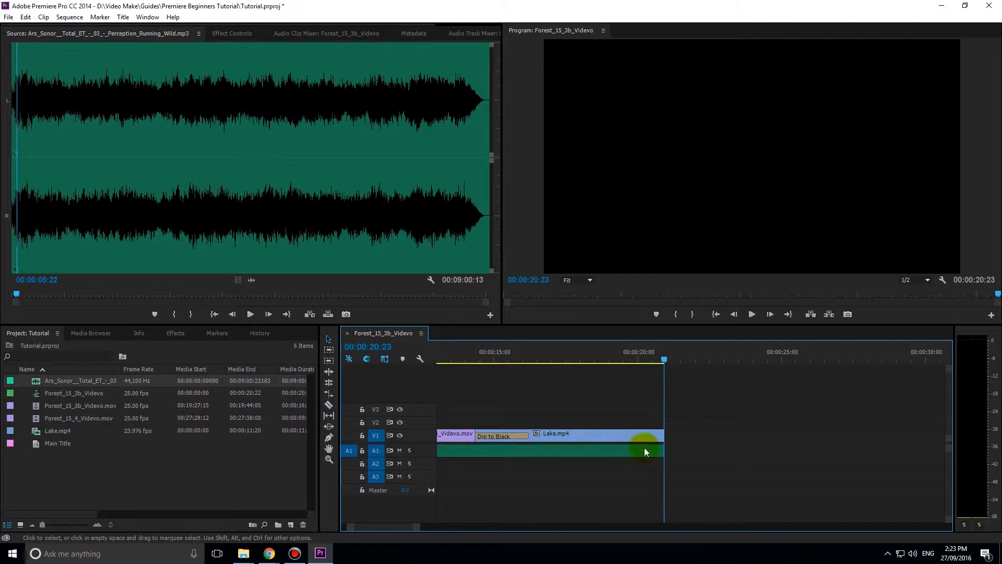
double_click(422, 450)
Add two volume keyframes near the end of the A1 music clip, lowering the one at about 00:00:20:22 for a fade-out
left_click(576, 472)
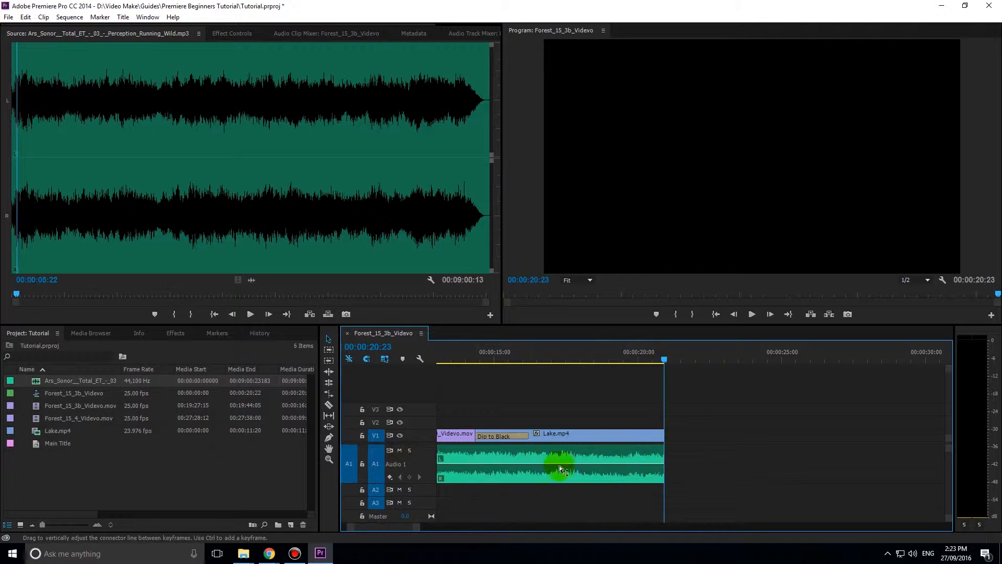
mouse_move(647, 468)
left_mouse_down()
mouse_move(647, 478)
mouse_move(647, 455)
mouse_move(648, 464)
left_mouse_up()
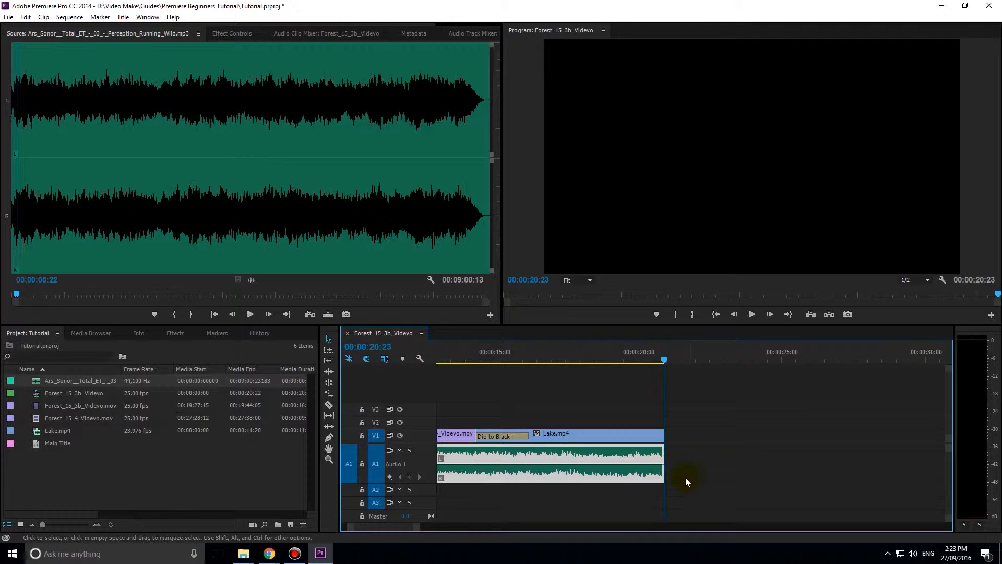
key("=")
key("=")
key("=")
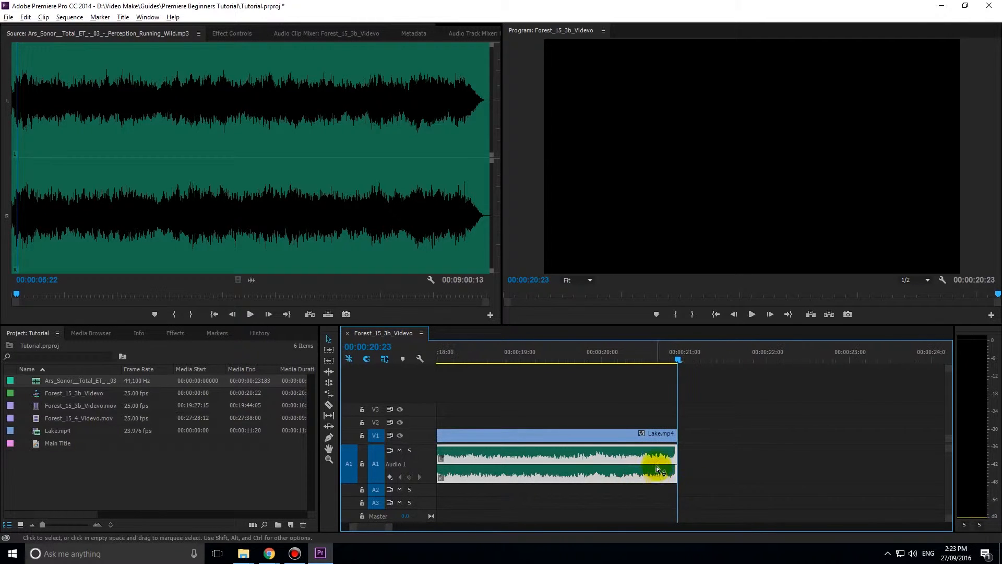
key("=")
key("alt")
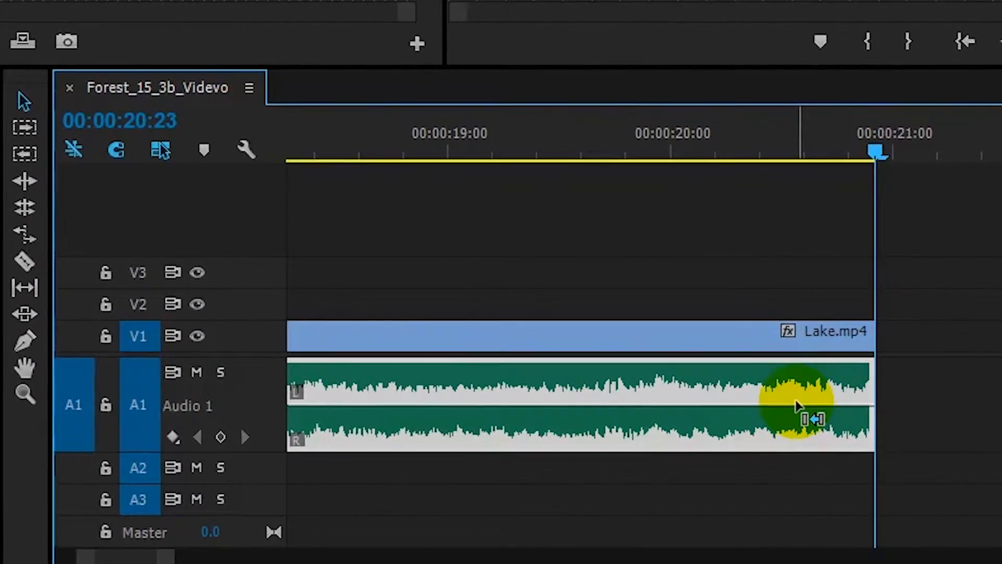
left_click(798, 407, "ctrl")
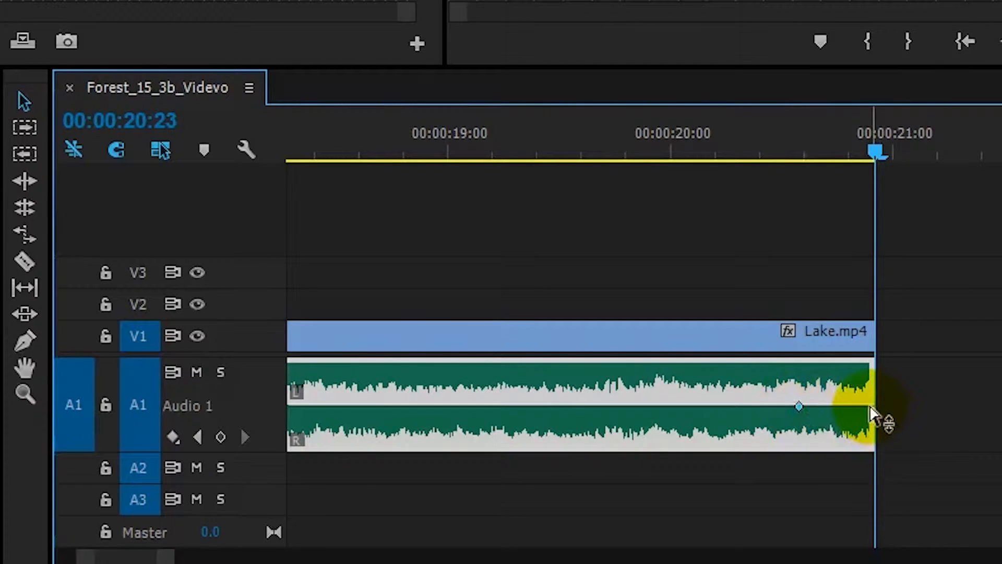
left_click(868, 407, "ctrl")
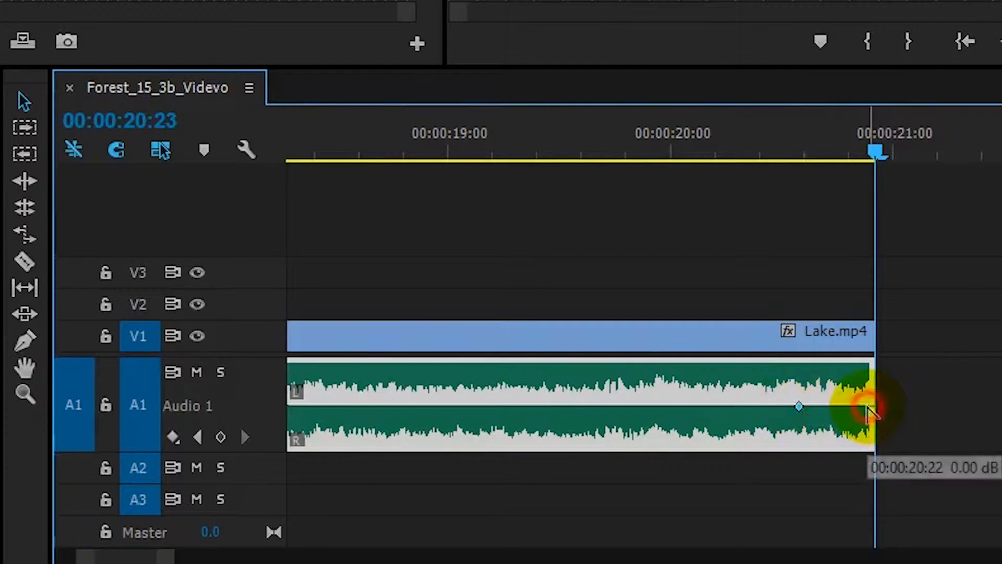
left_click_drag(868, 407, 899, 442)
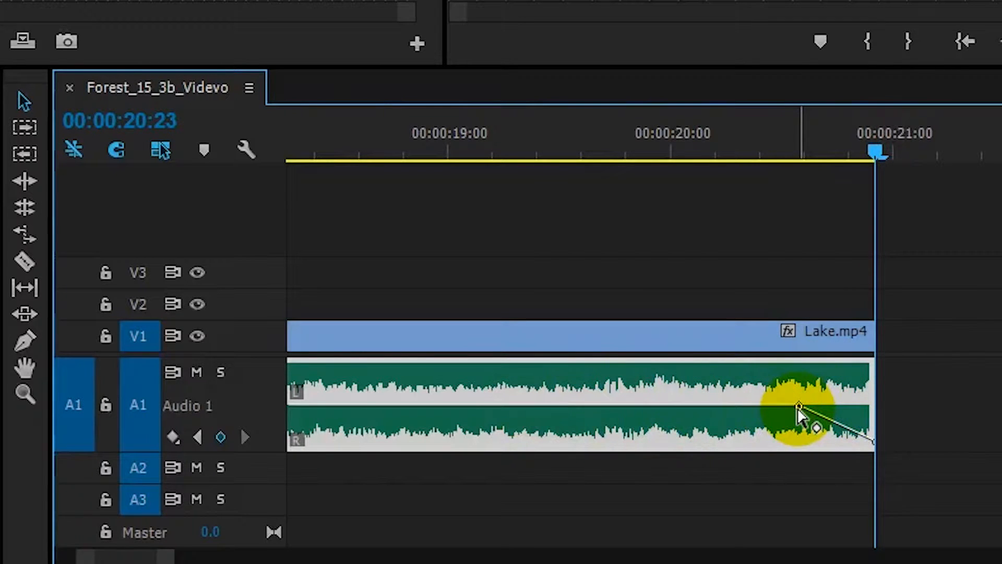
Move the first fade-out keyframe on the music clip earlier, to shortly after 00:00:20:00
left_click_drag(800, 406, 676, 405)
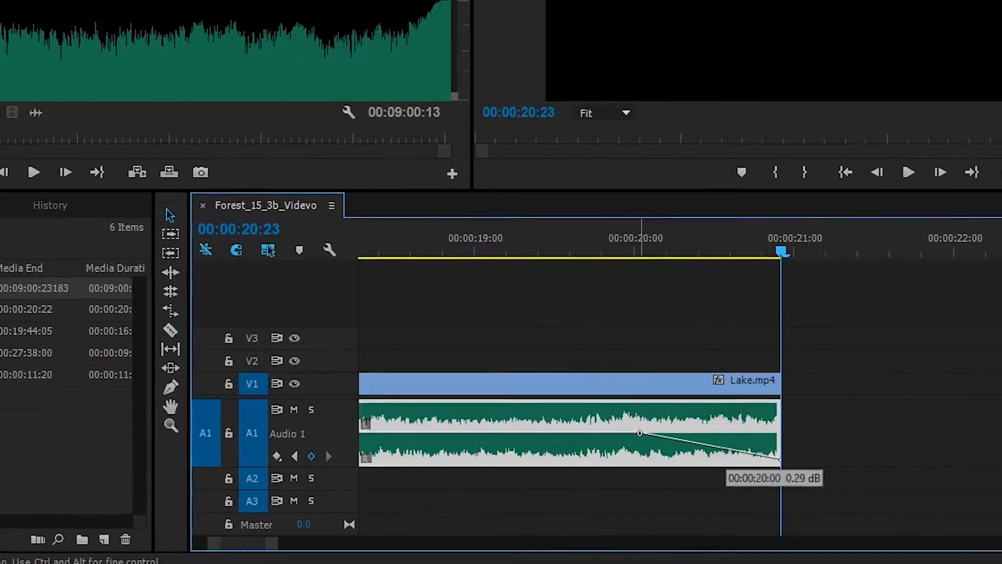
left_click_drag(640, 434, 624, 435)
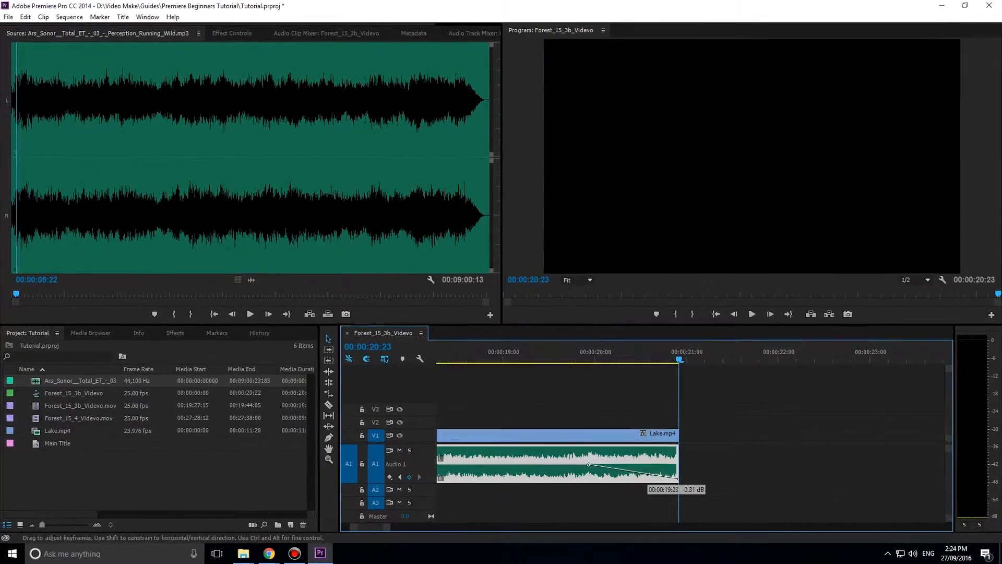
left_click_drag(588, 464, 617, 464)
Play the sequence from about 00:00:19:00 to its end to review the music's fade-out
left_click(544, 357)
left_click_drag(546, 357, 497, 356)
key("space")
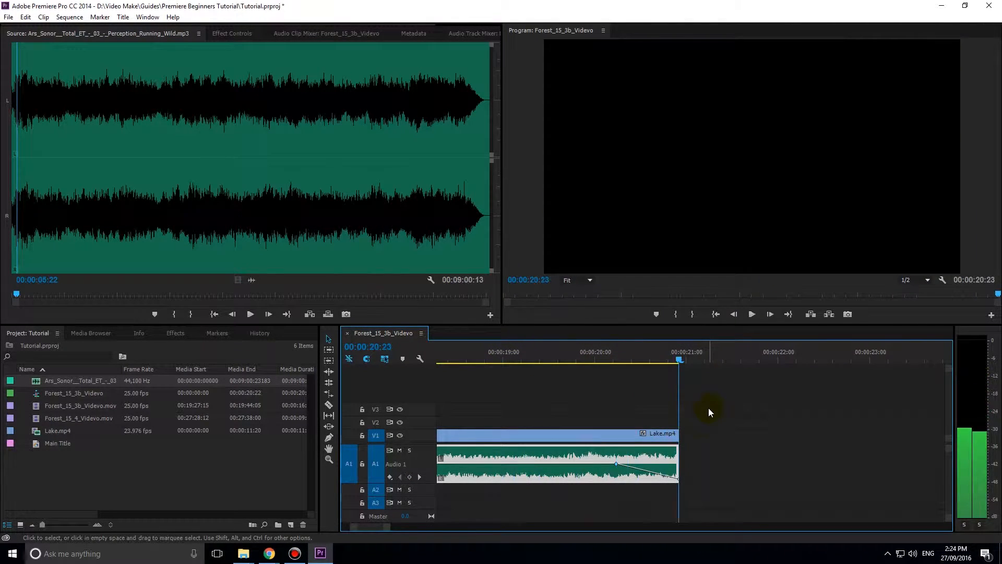
key("space")
key("space")
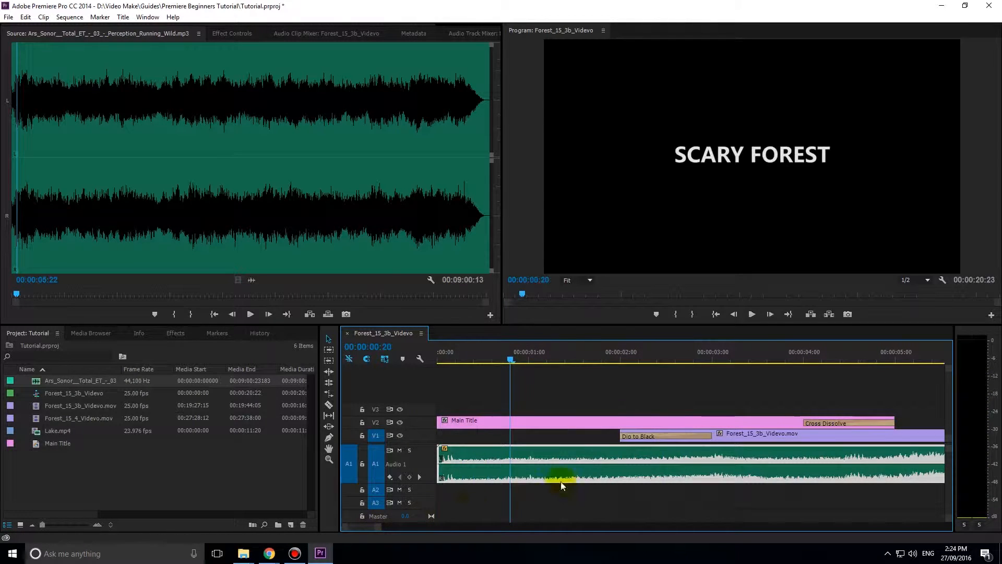
Add a Dip to Black transition to the end of the Lake.mp4 clip on track V1
key("minus")
key("minus")
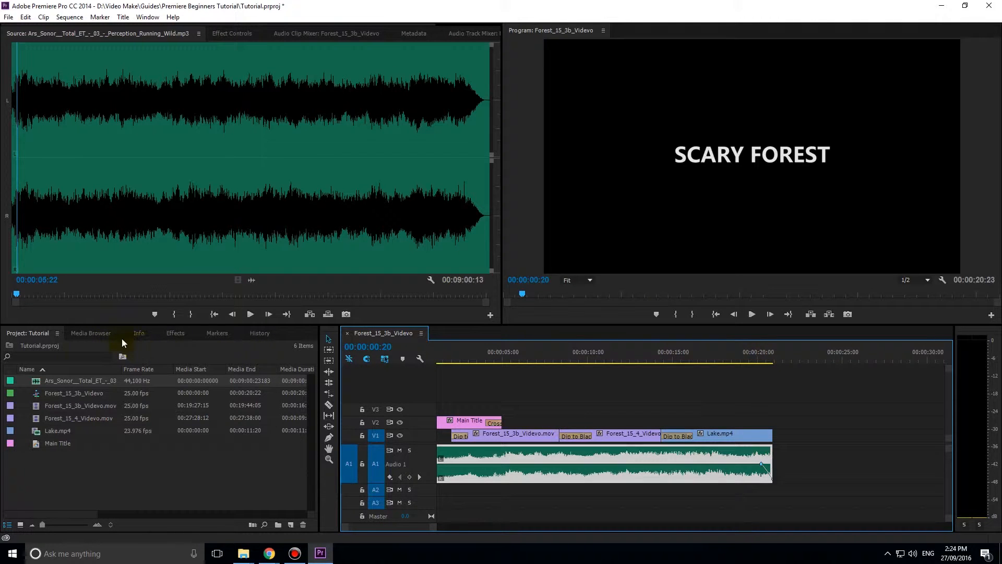
left_click(174, 334)
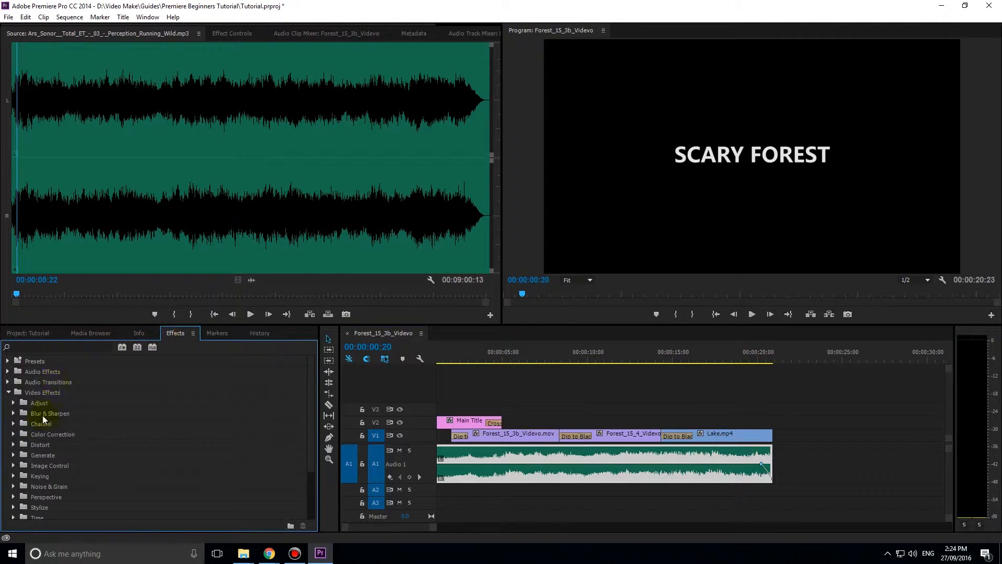
left_click(8, 393)
left_click(8, 403)
left_click(14, 423)
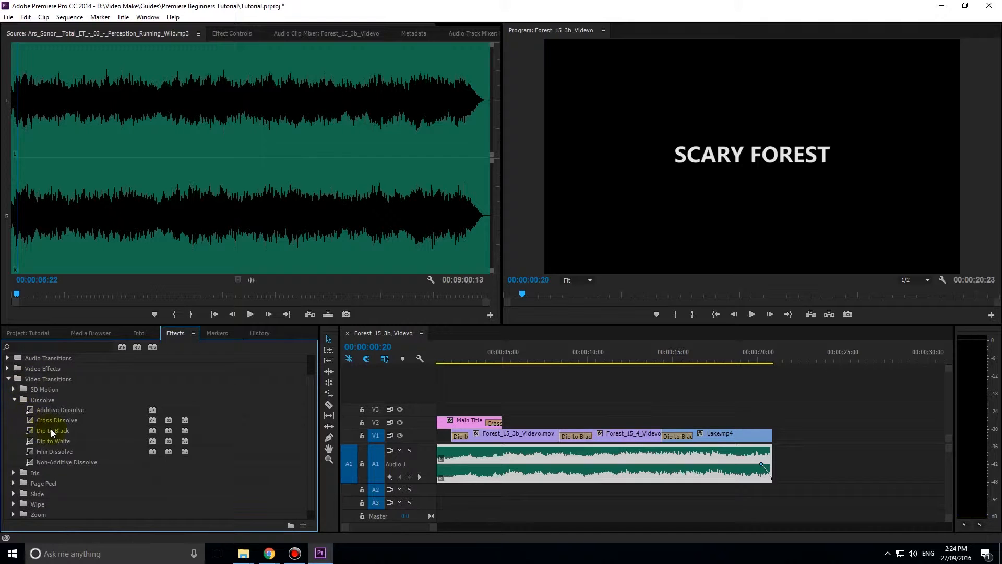
left_click_drag(50, 434, 774, 434)
Play the whole sequence from its beginning to review the edit, and return the playhead to 00:00:00:00
left_click_drag(753, 352, 707, 356)
key("space")
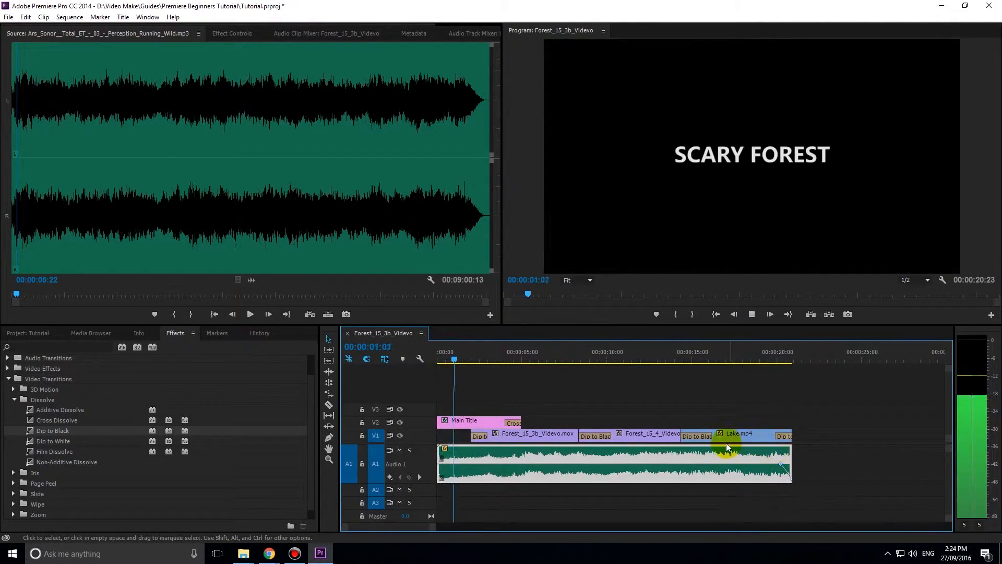
key("space")
key("Home")
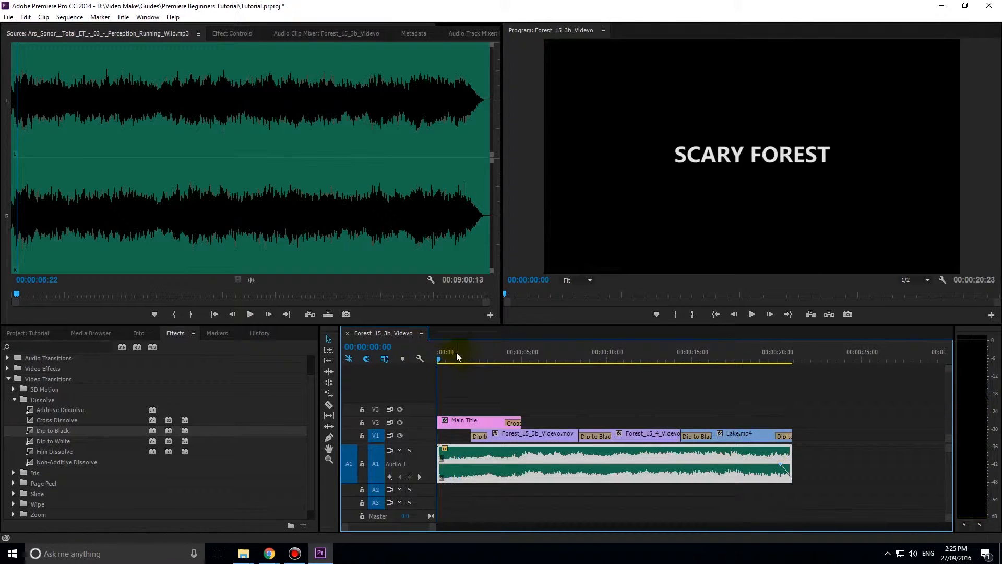
key("space")
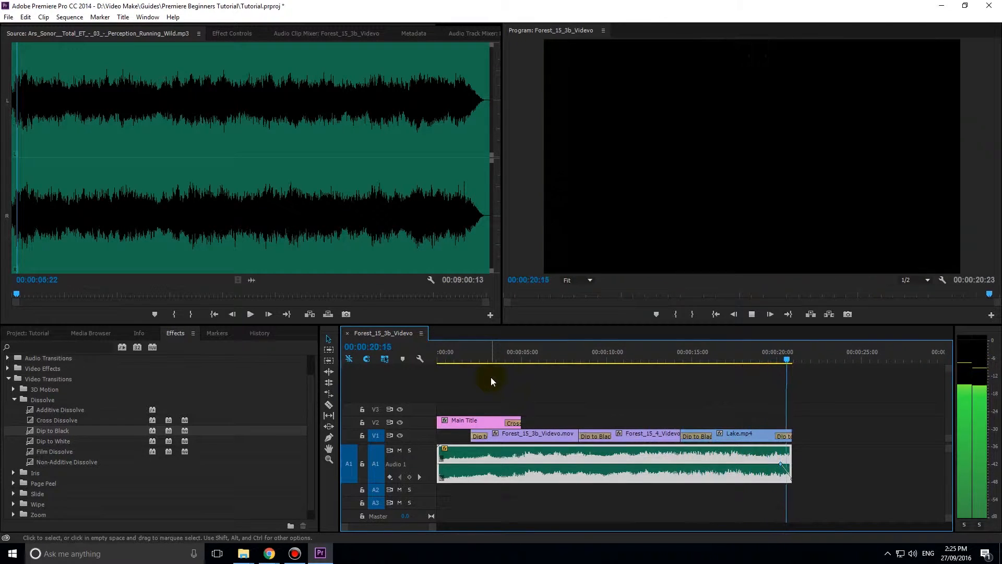
key("space")
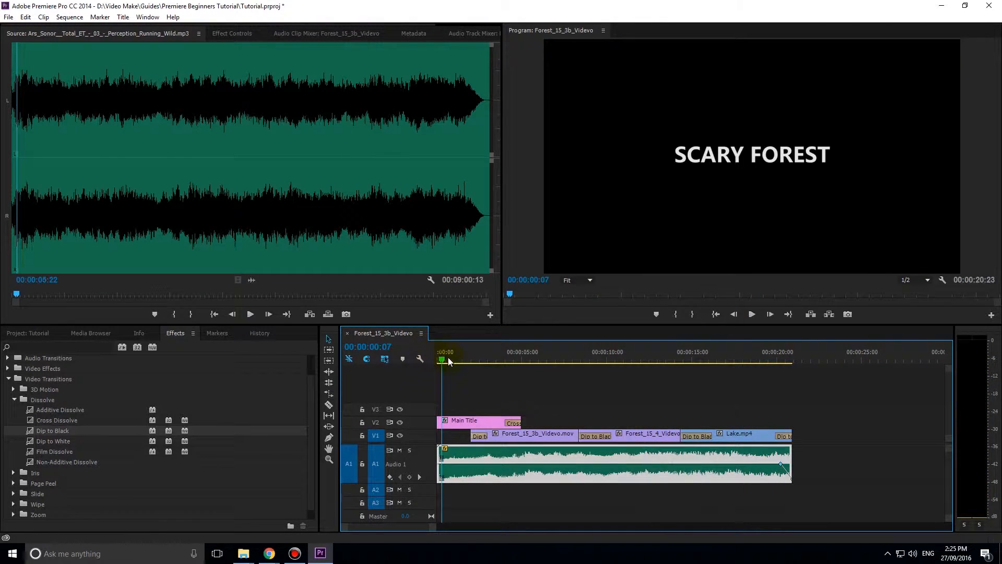
left_click_drag(443, 359, 424, 360)
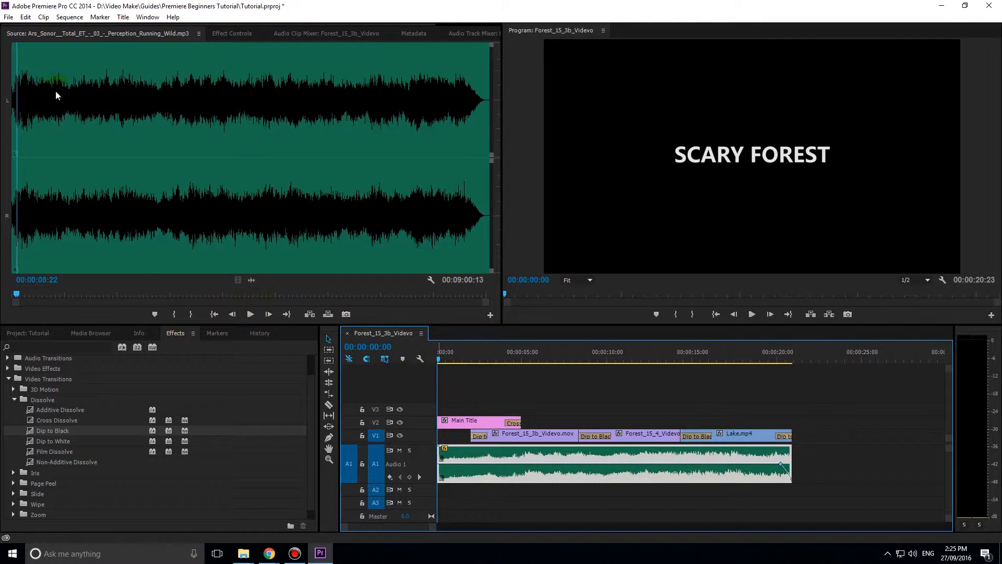
Open the media export settings for the sequence with H.264 as the output format
left_click(9, 19)
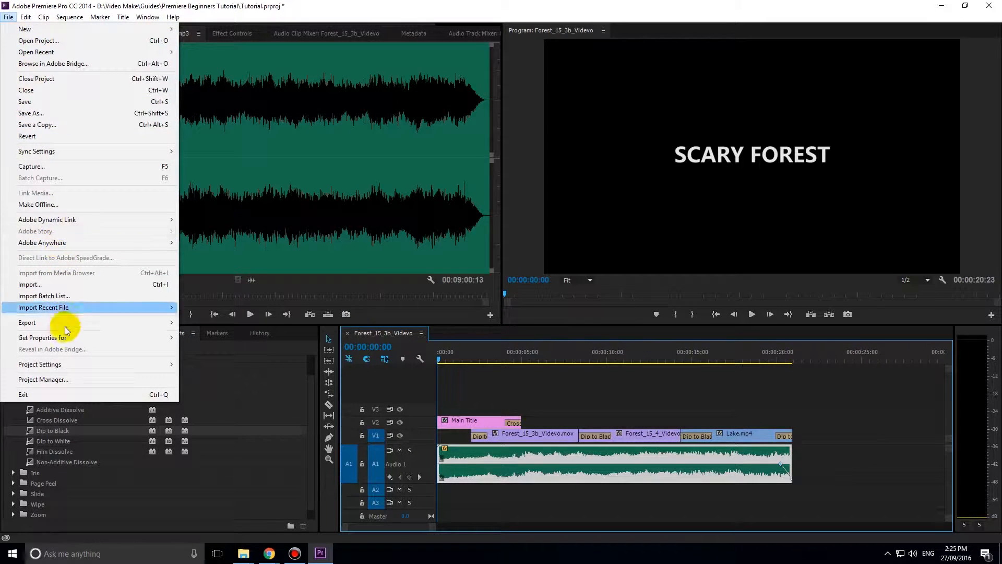
mouse_move(65, 324)
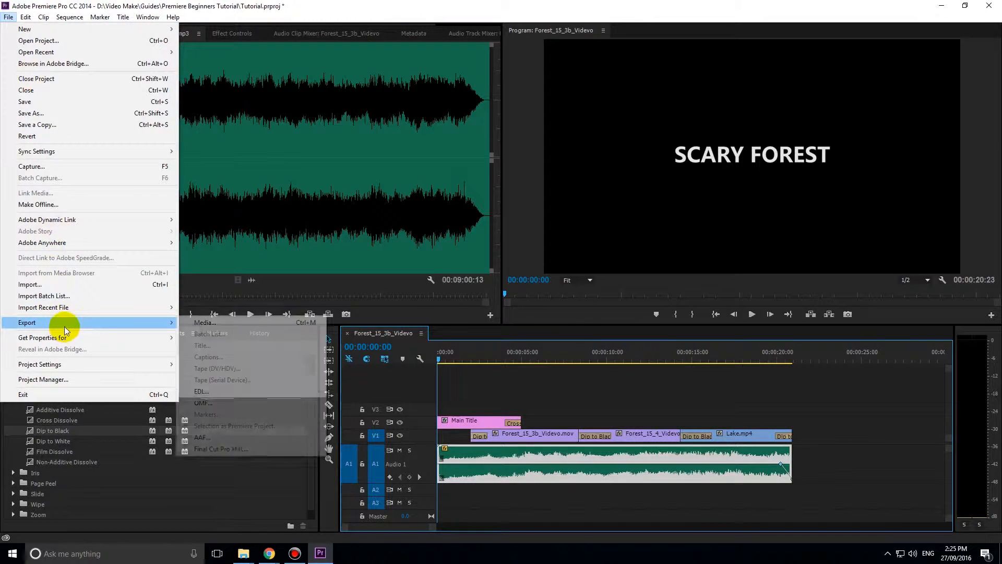
left_click(232, 324)
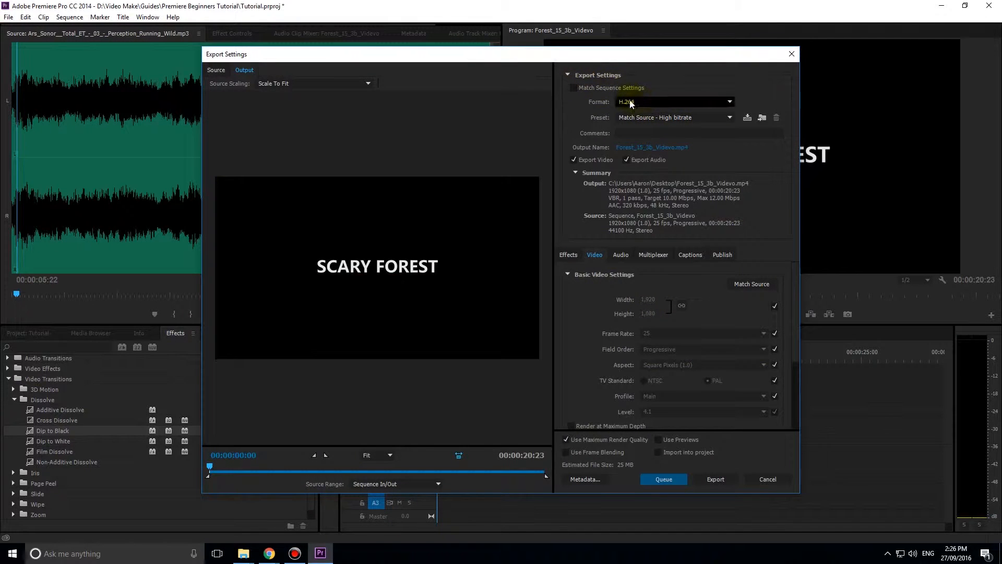
left_click_drag(632, 105, 653, 229)
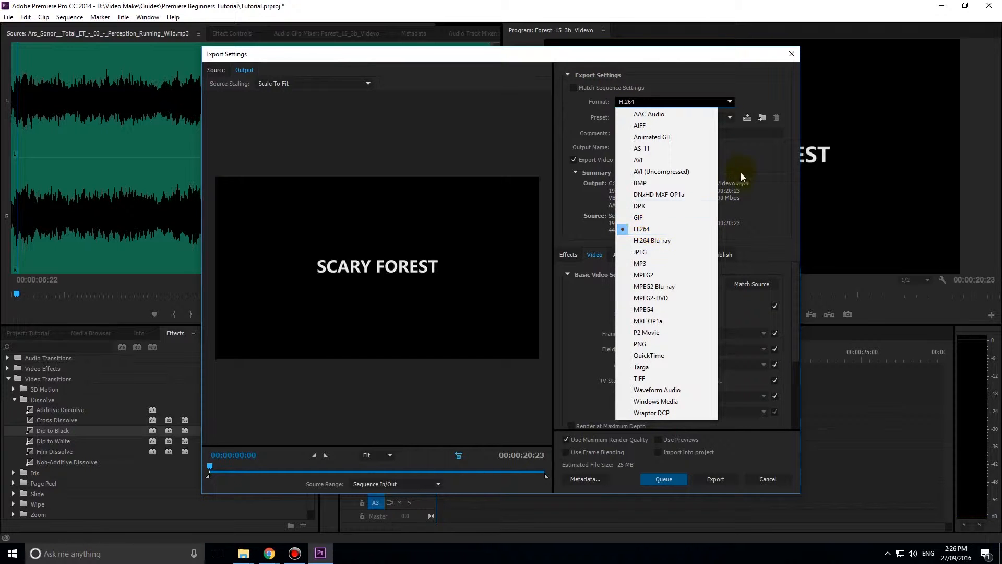
left_click(750, 159)
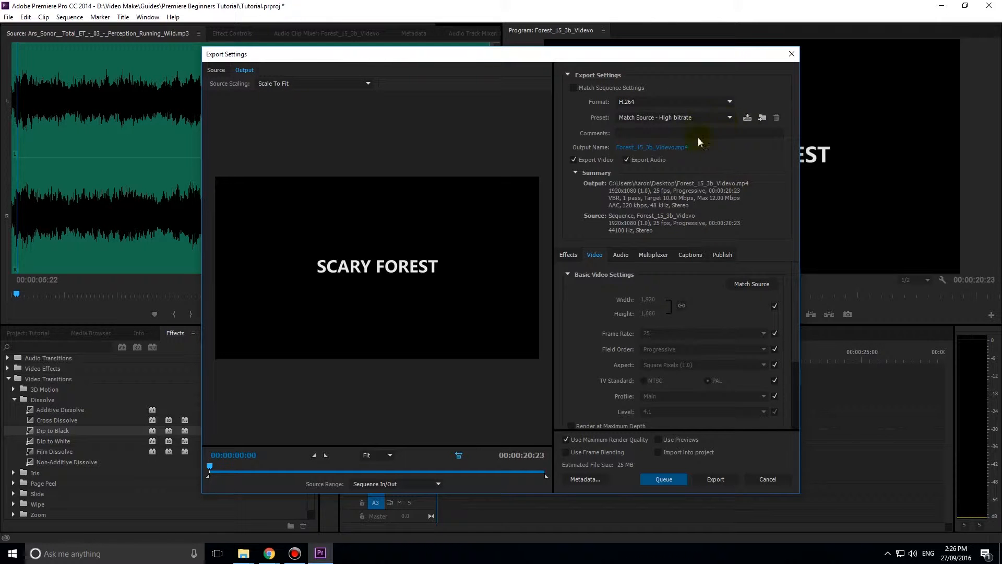
Choose the YouTube 1080p HD preset and export the sequence with its default bitrate settings
left_click(680, 118)
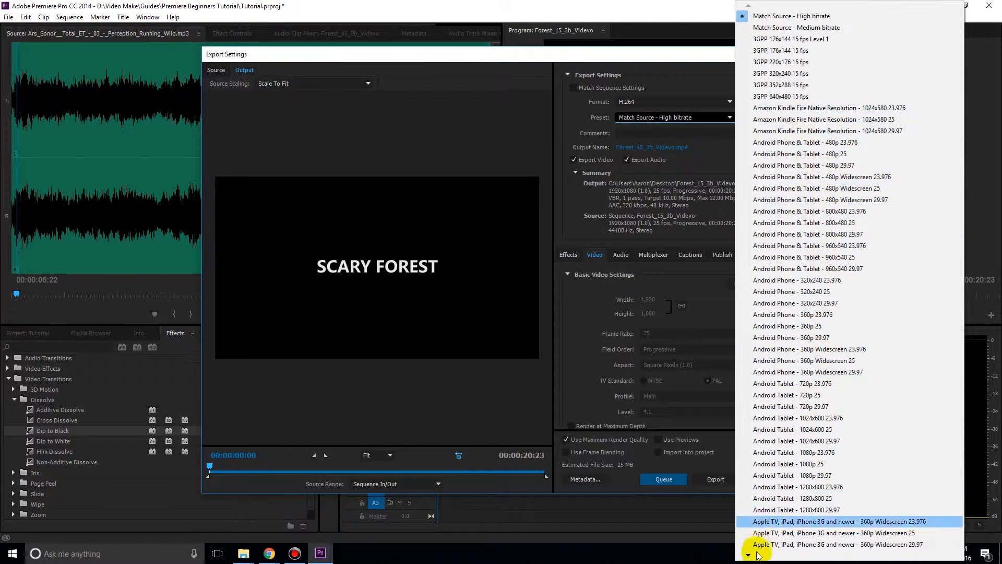
mouse_move(748, 555)
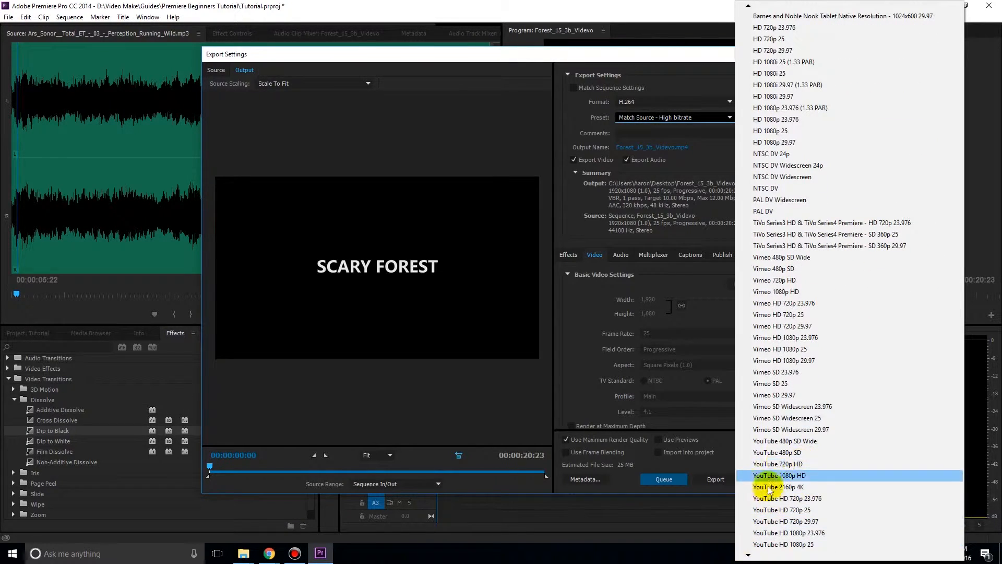
left_click(784, 475)
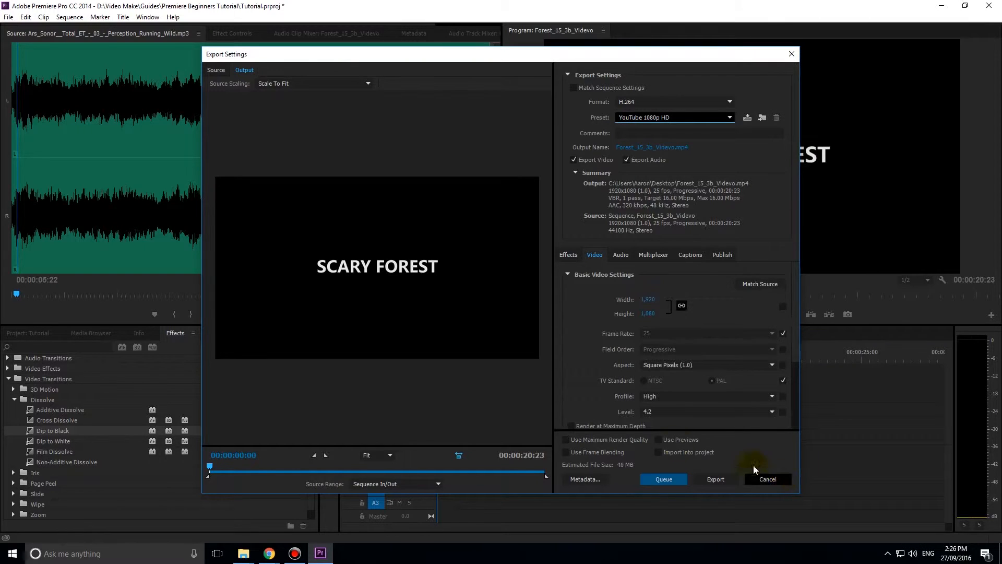
left_click_drag(795, 308, 800, 381)
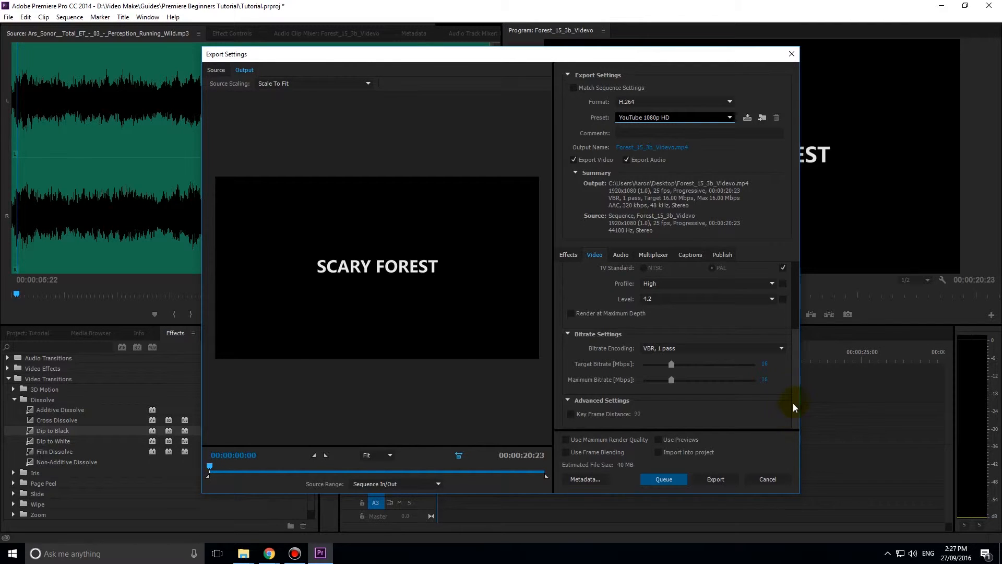
left_click(714, 484)
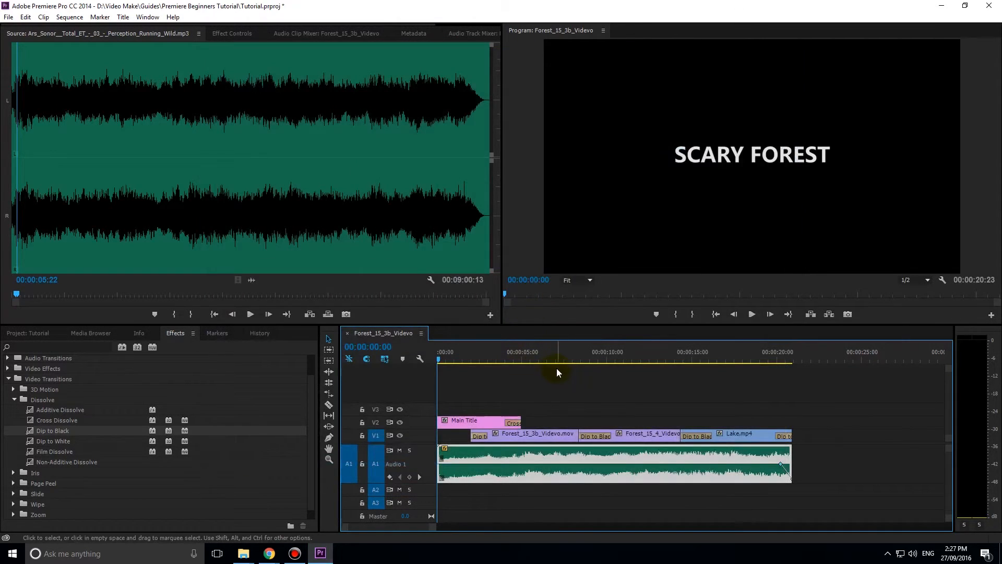
mouse_move(887, 6)
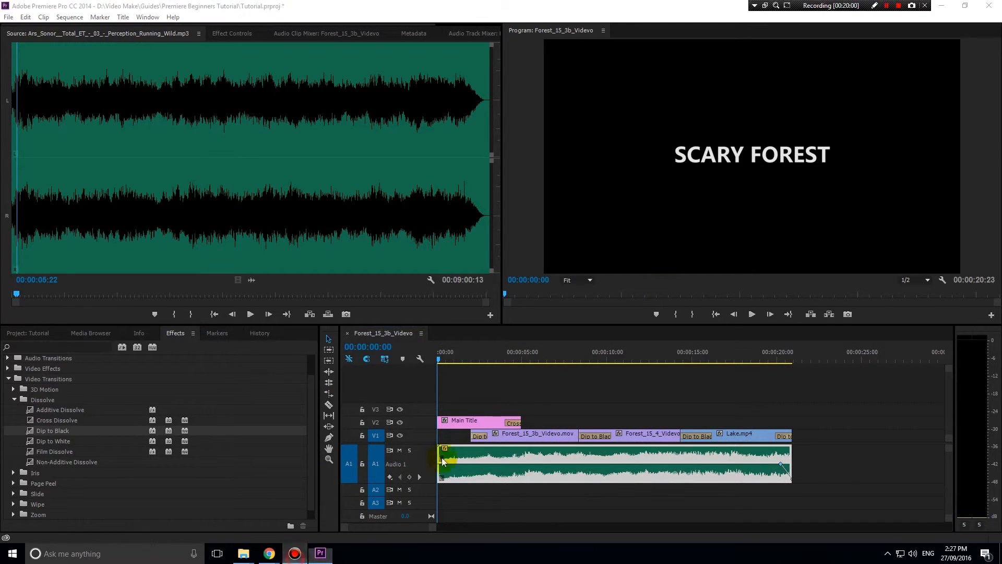